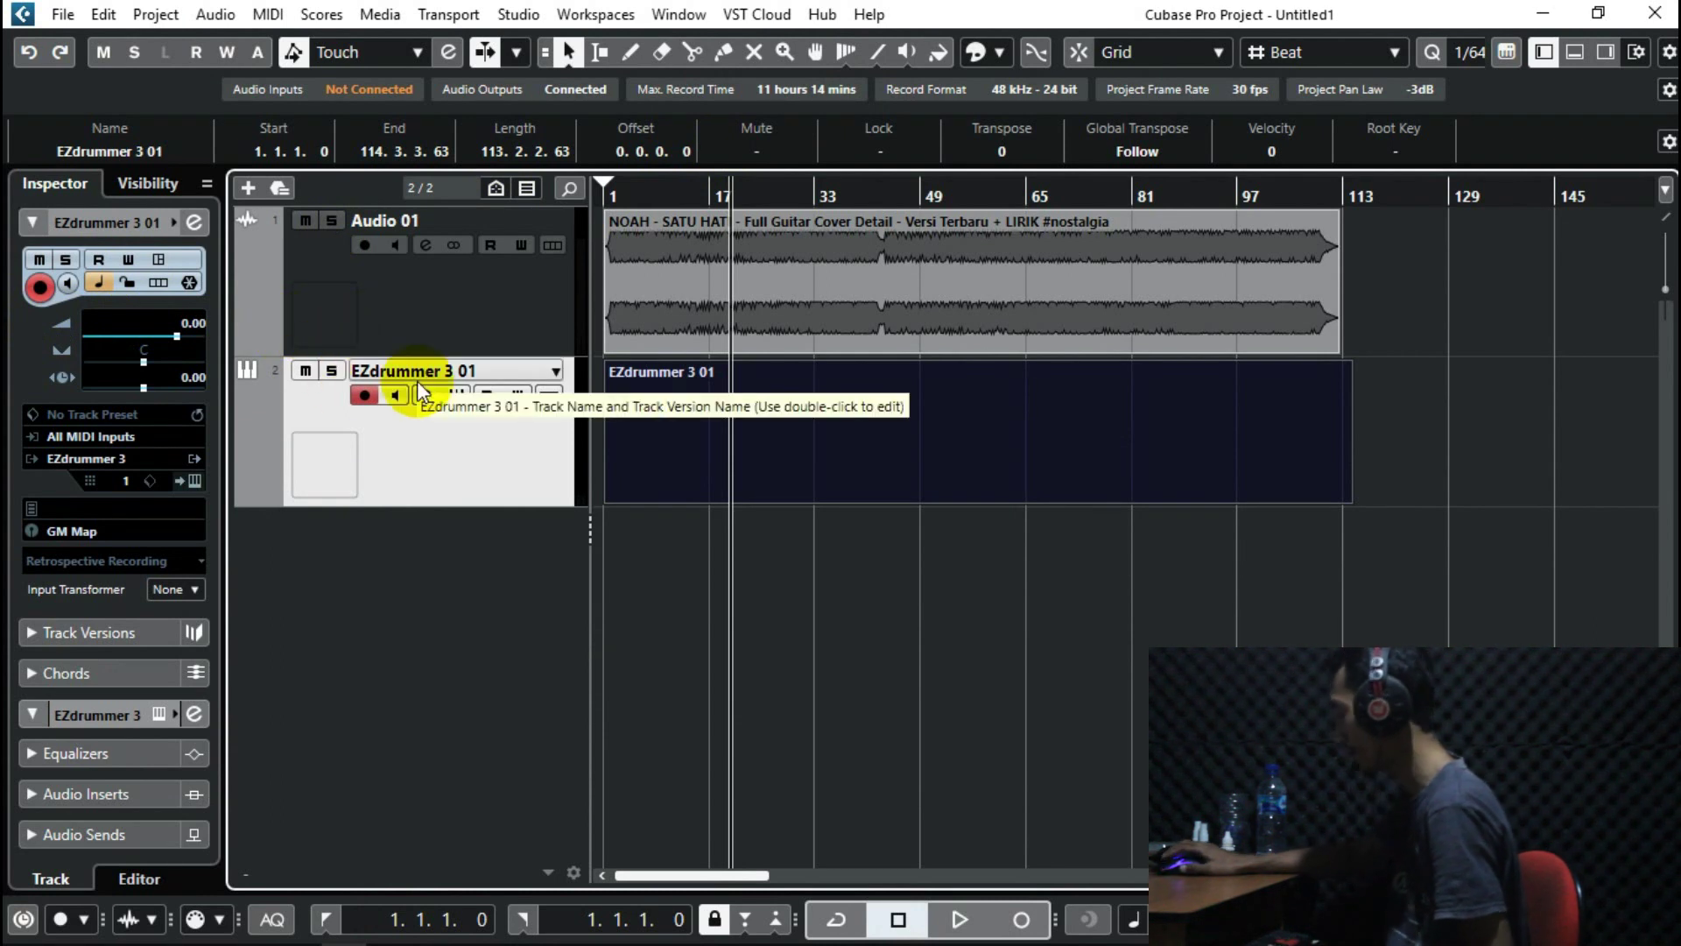
Audition the project briefly and show the floating Transport panel.
key("space")
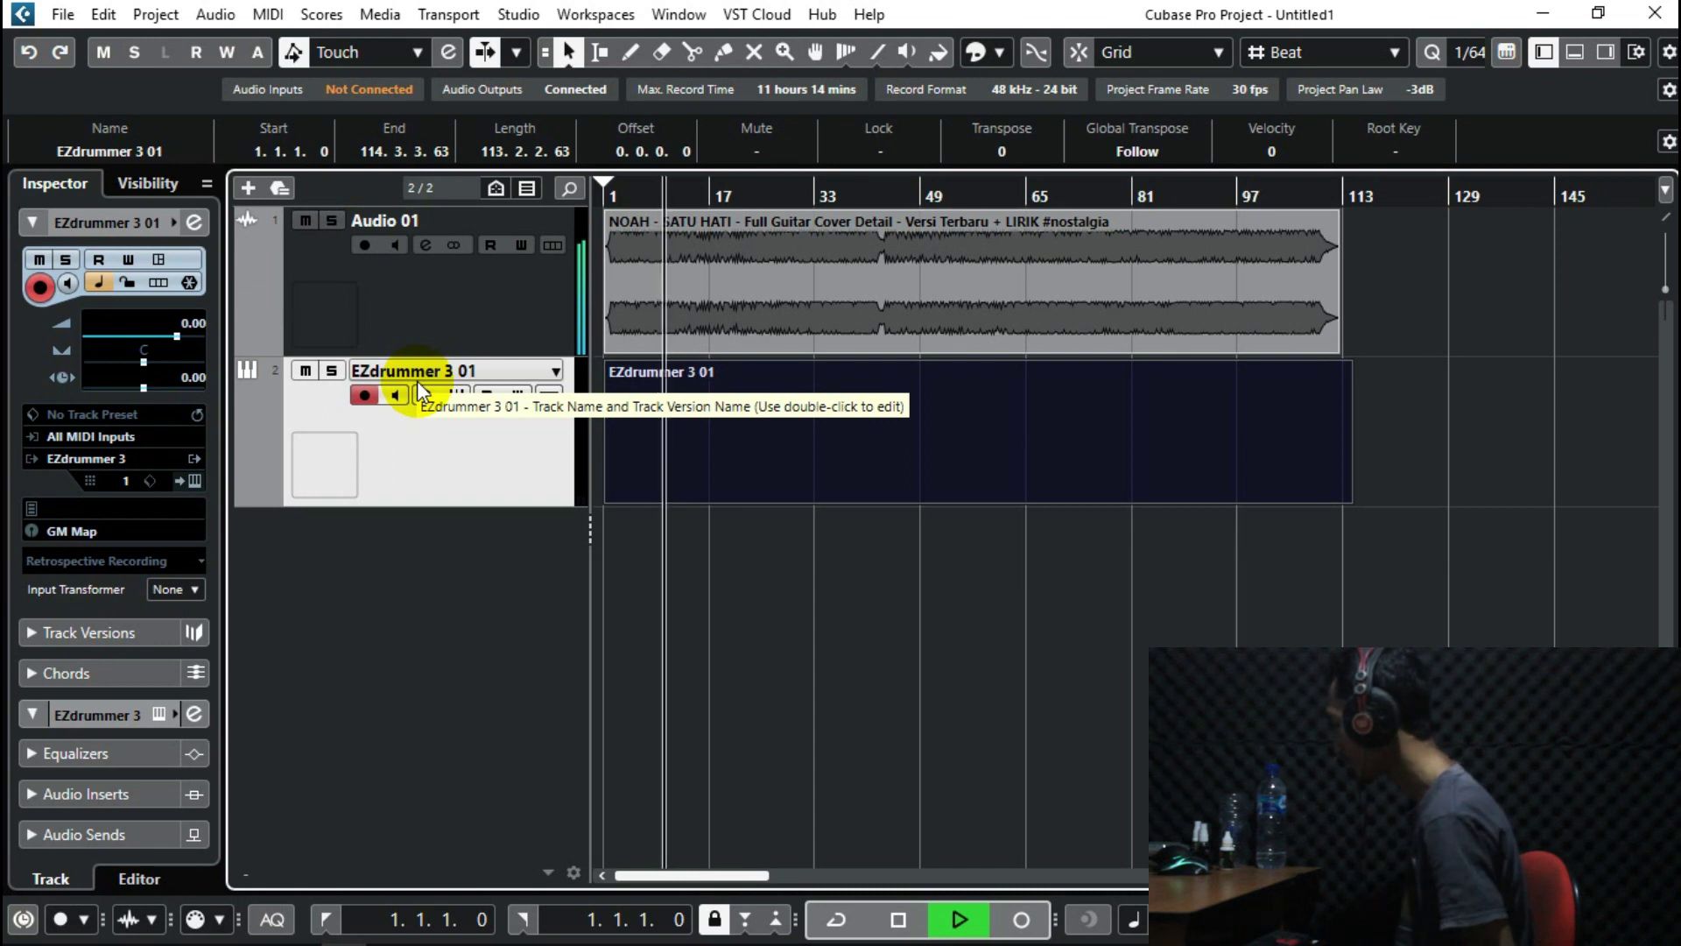
key("space")
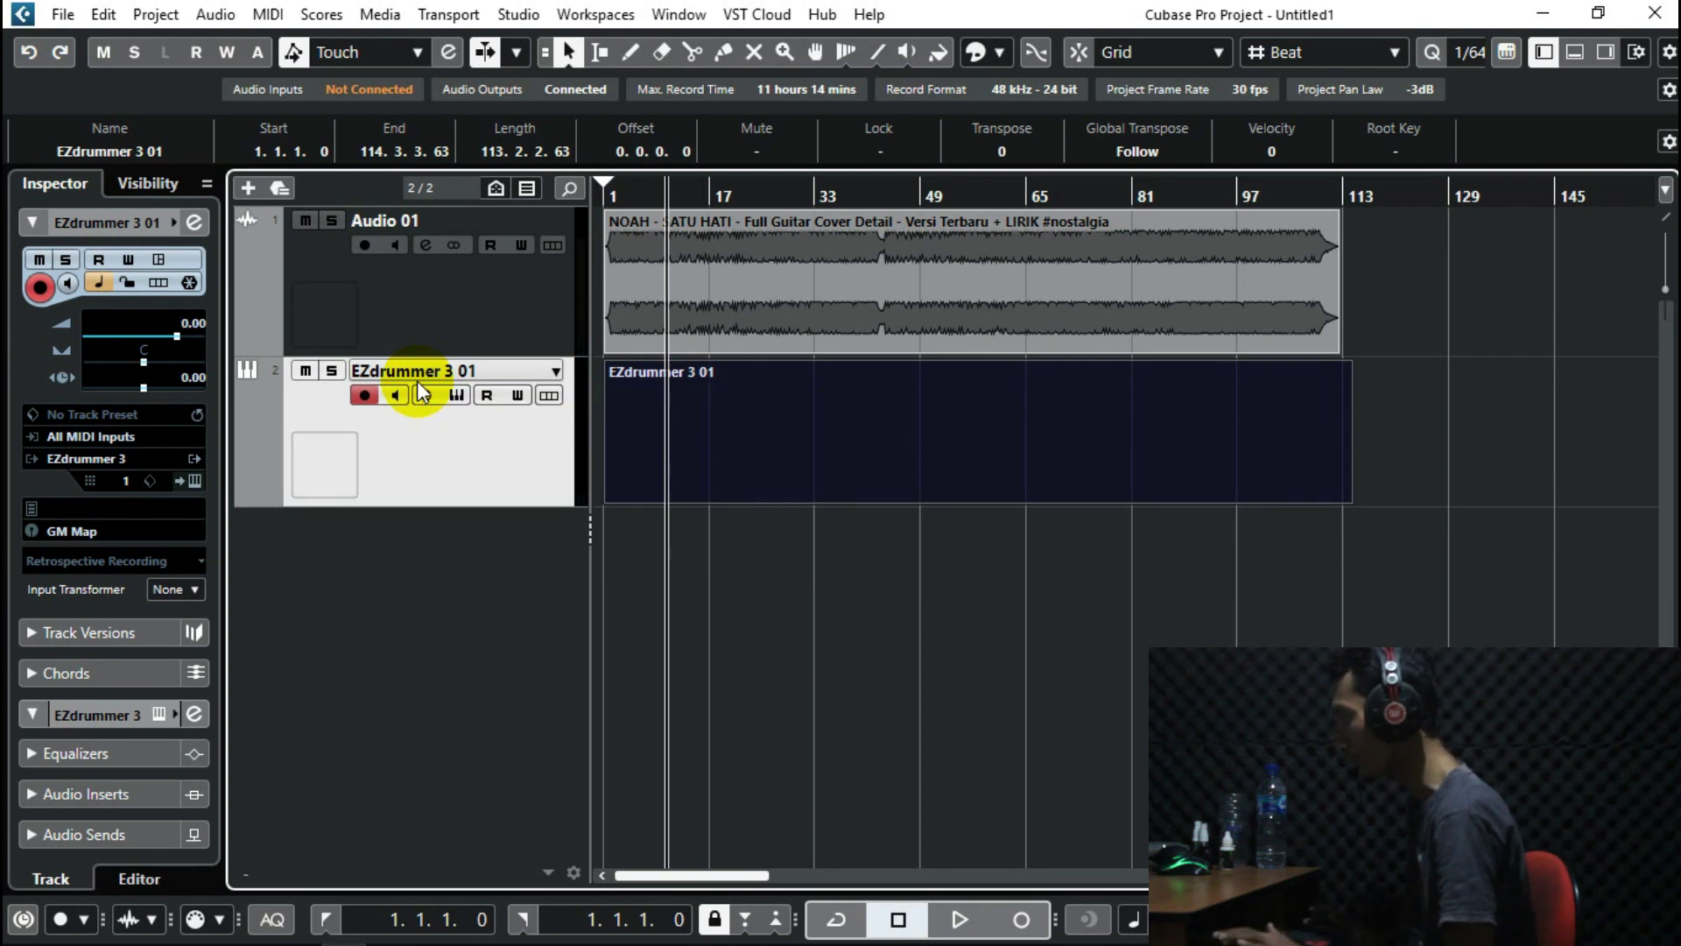
key("F2")
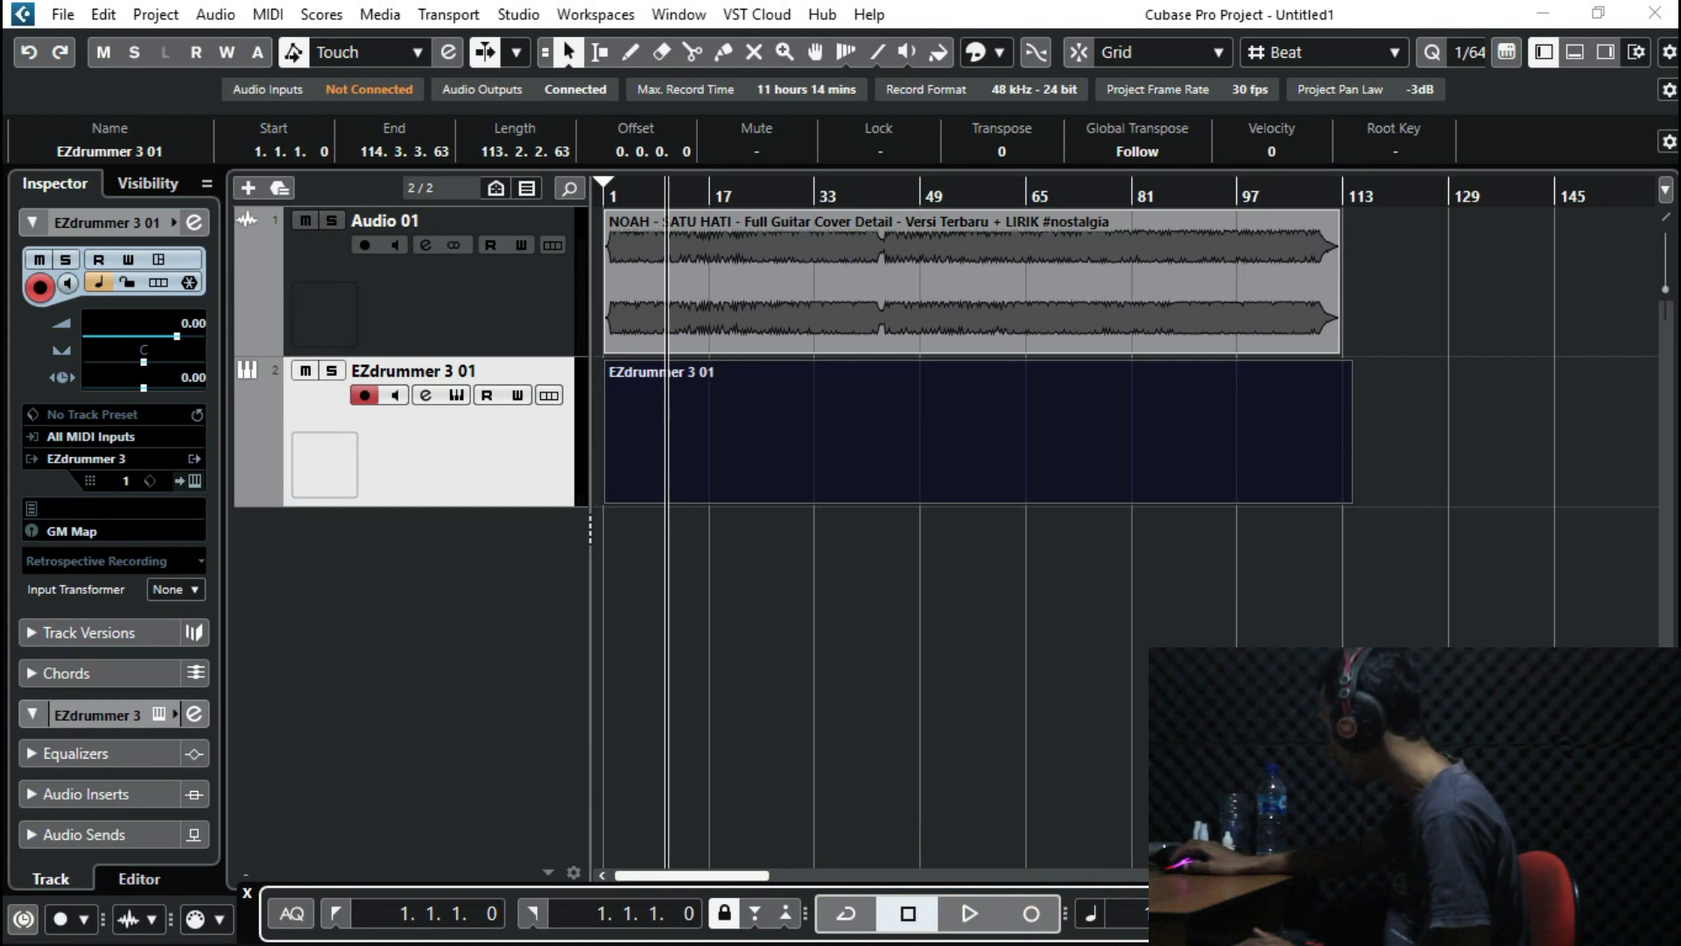
key("F2")
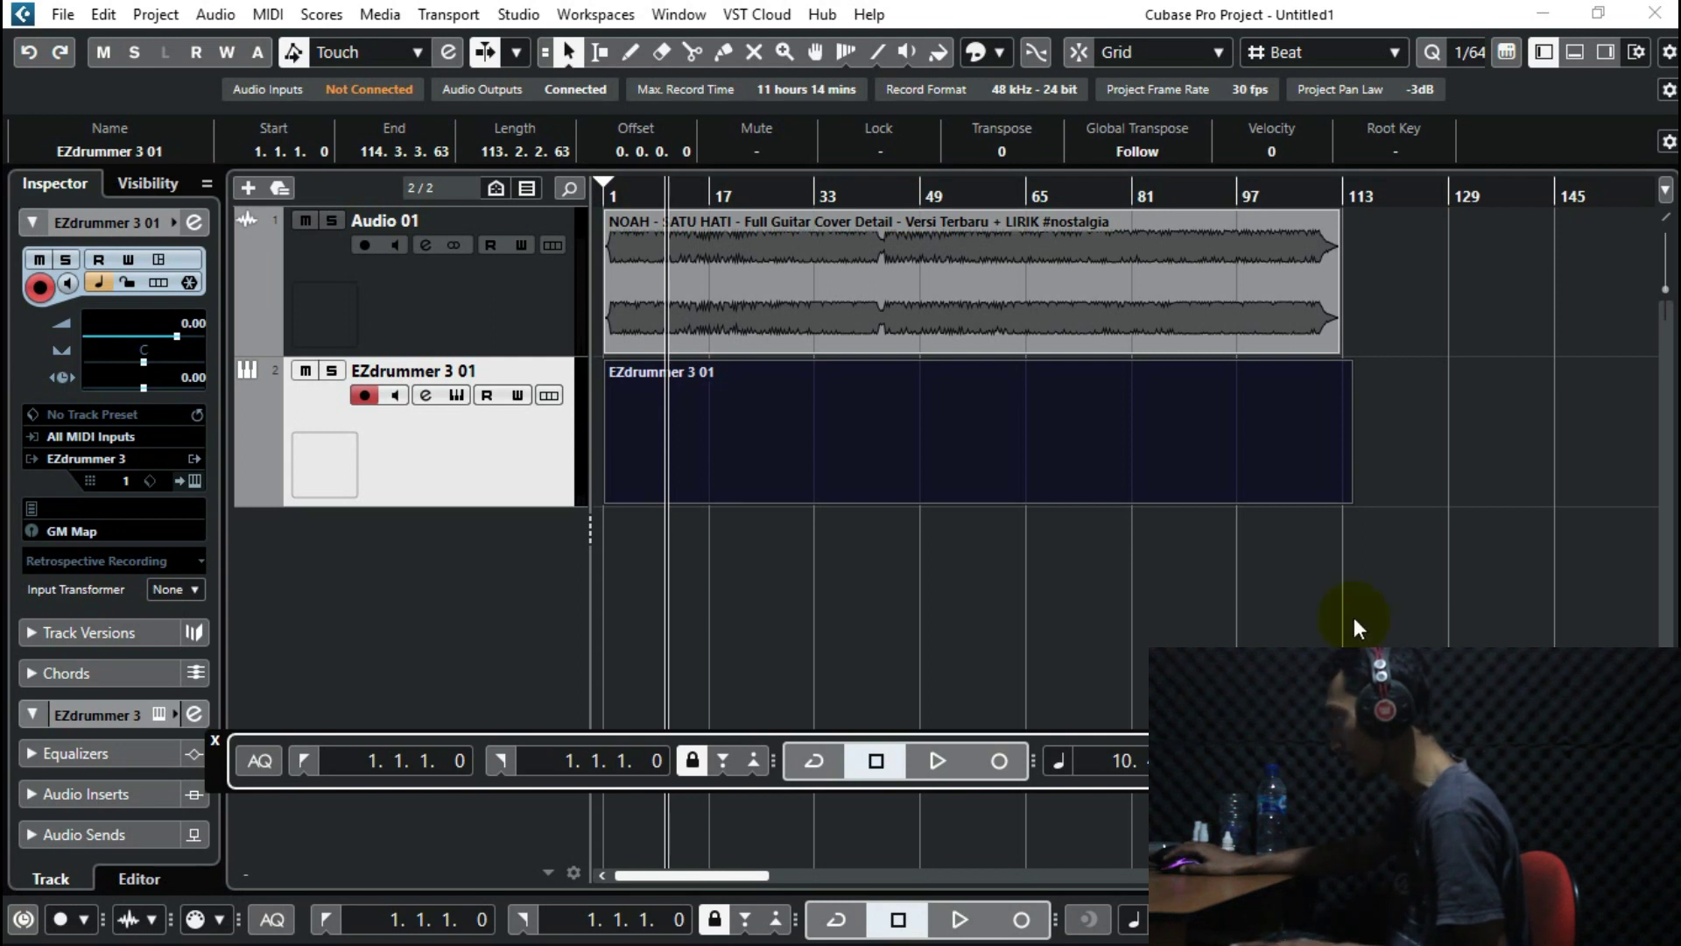
Play the project with the Audio 01 track muted to audition the metronome click on its own.
key("space")
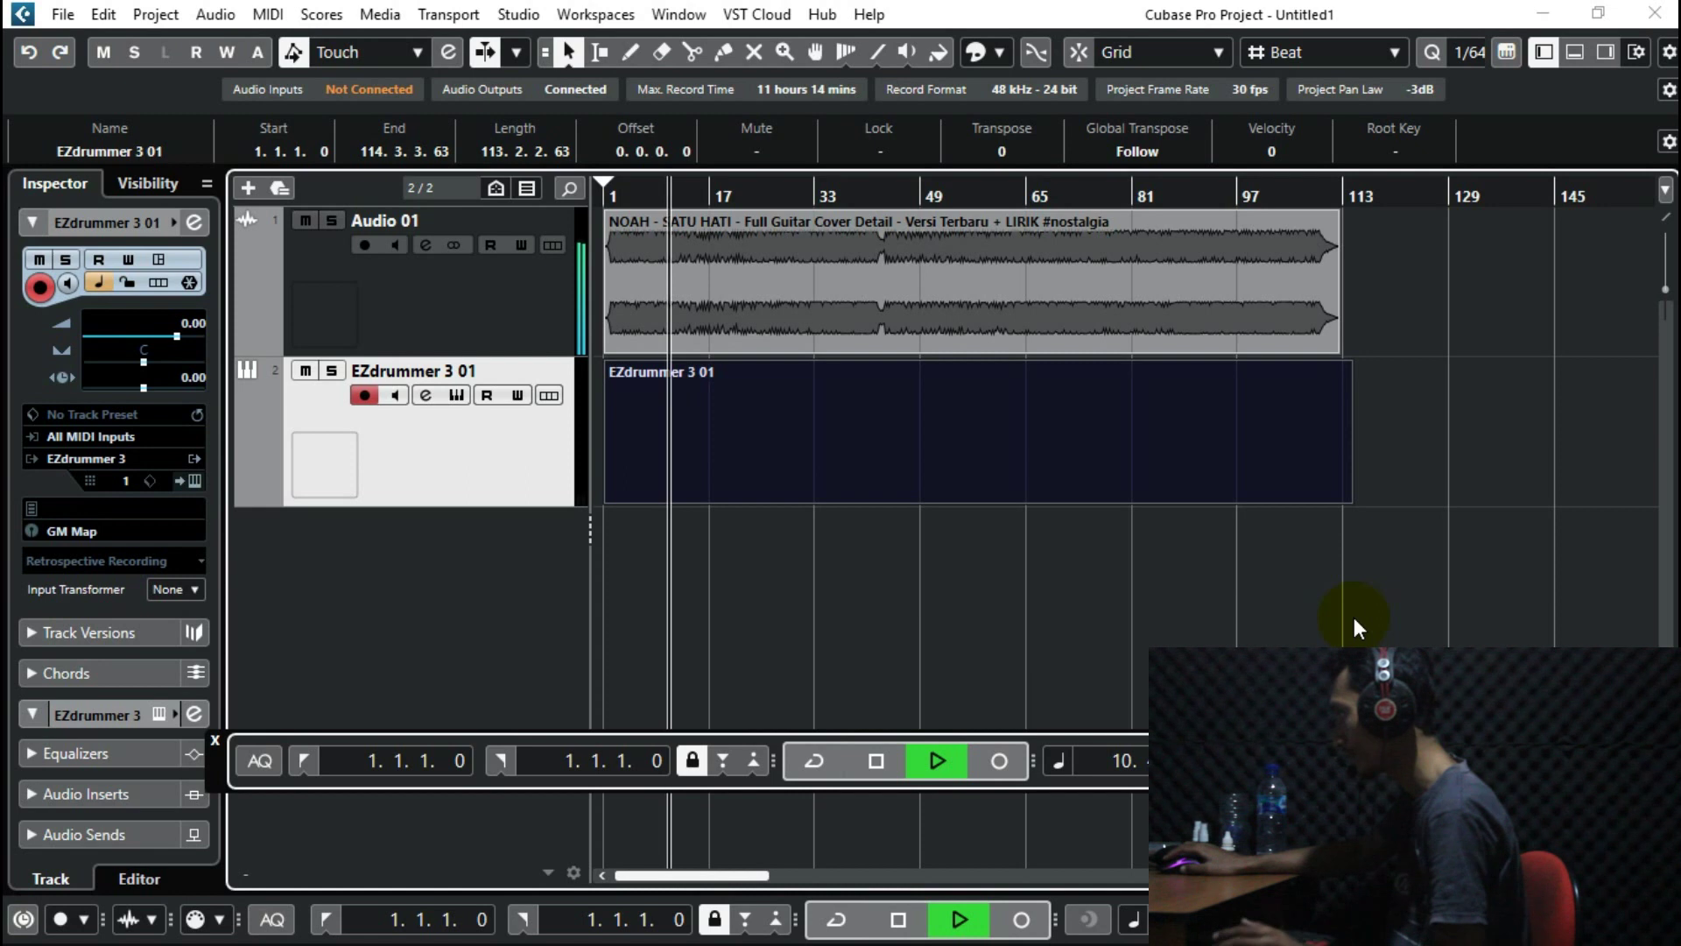
left_click(306, 220)
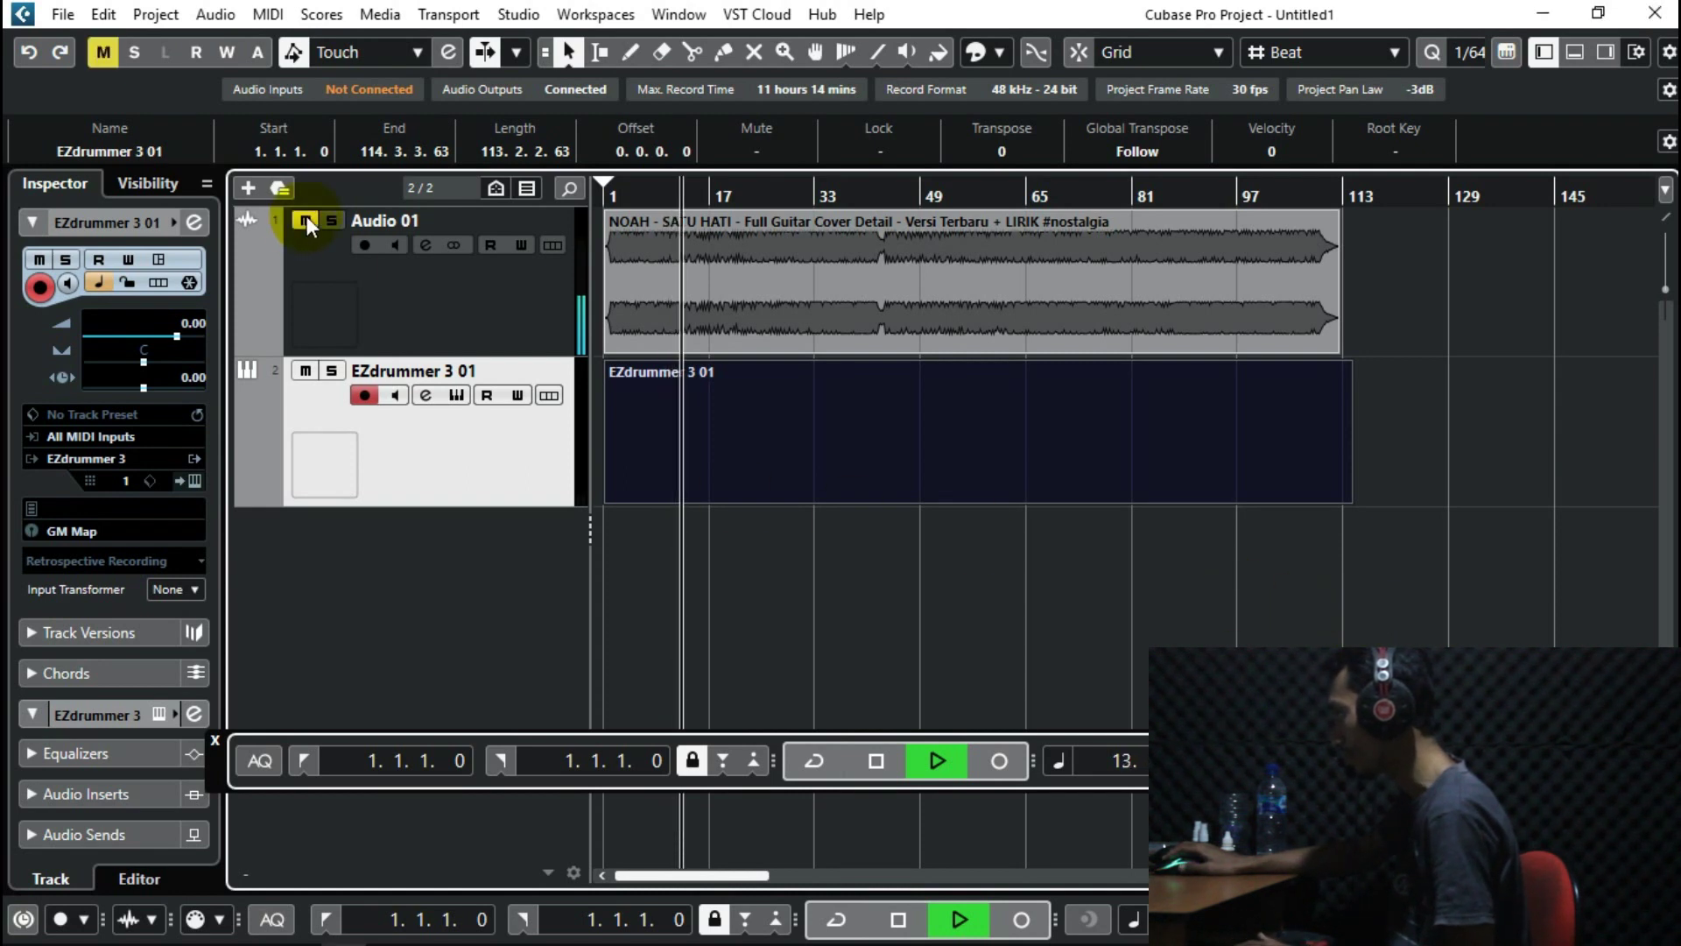
key("space")
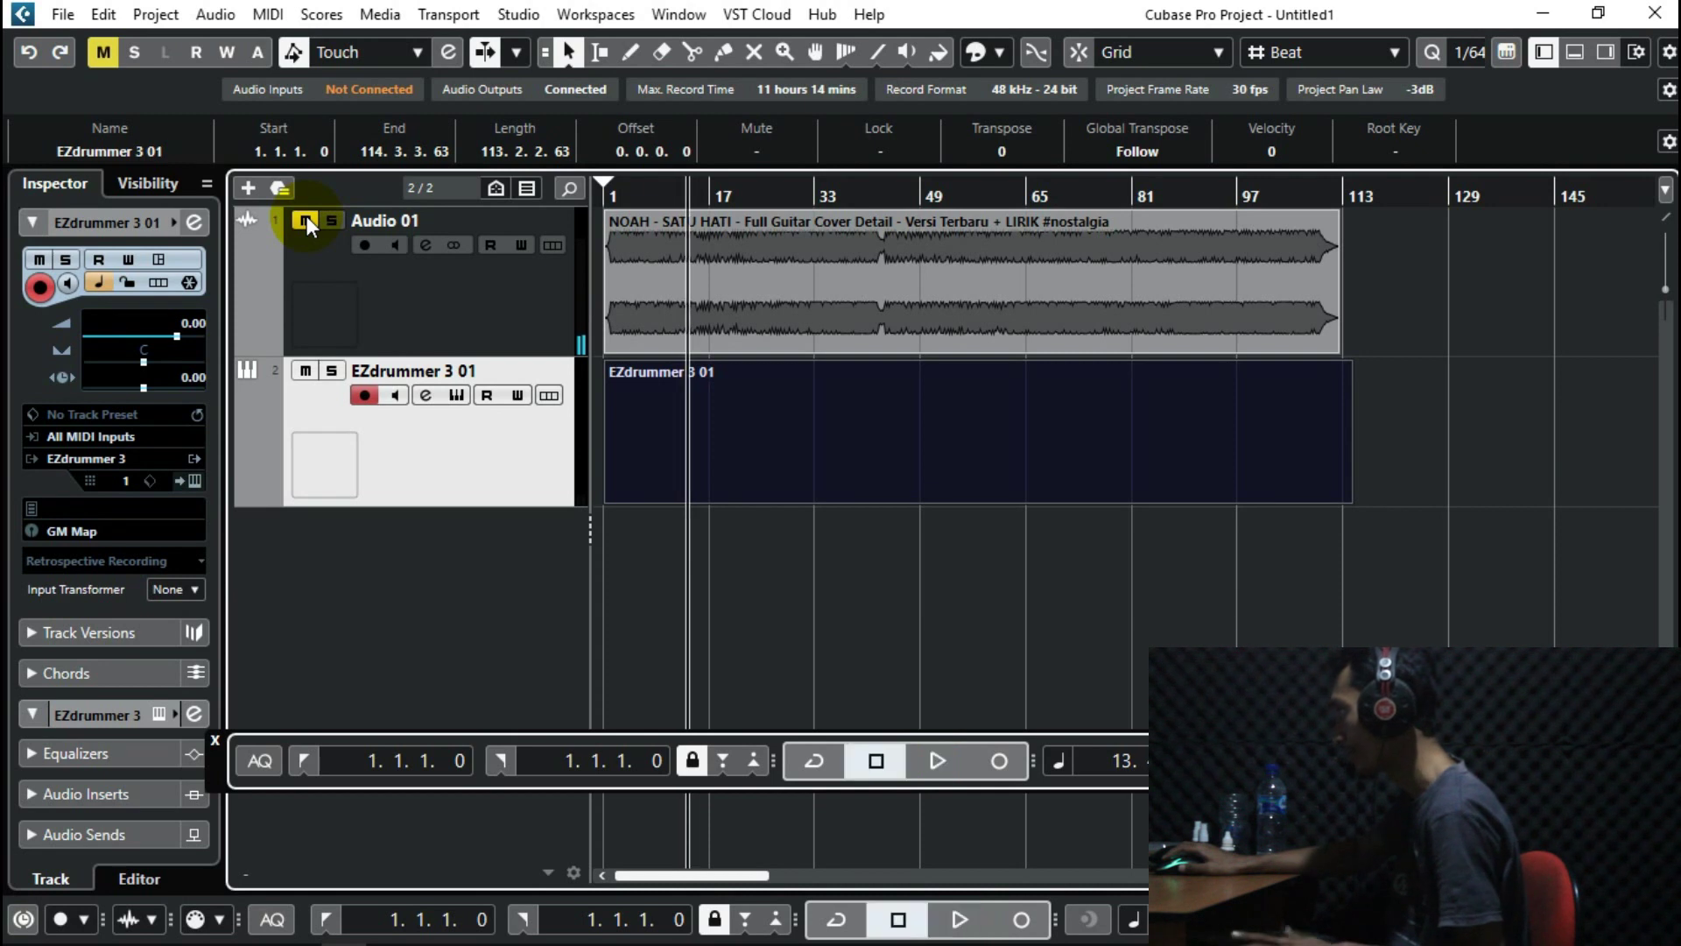
Set the metronome's audio click level to 100 in the Metronome Setup click sounds.
left_click(473, 18)
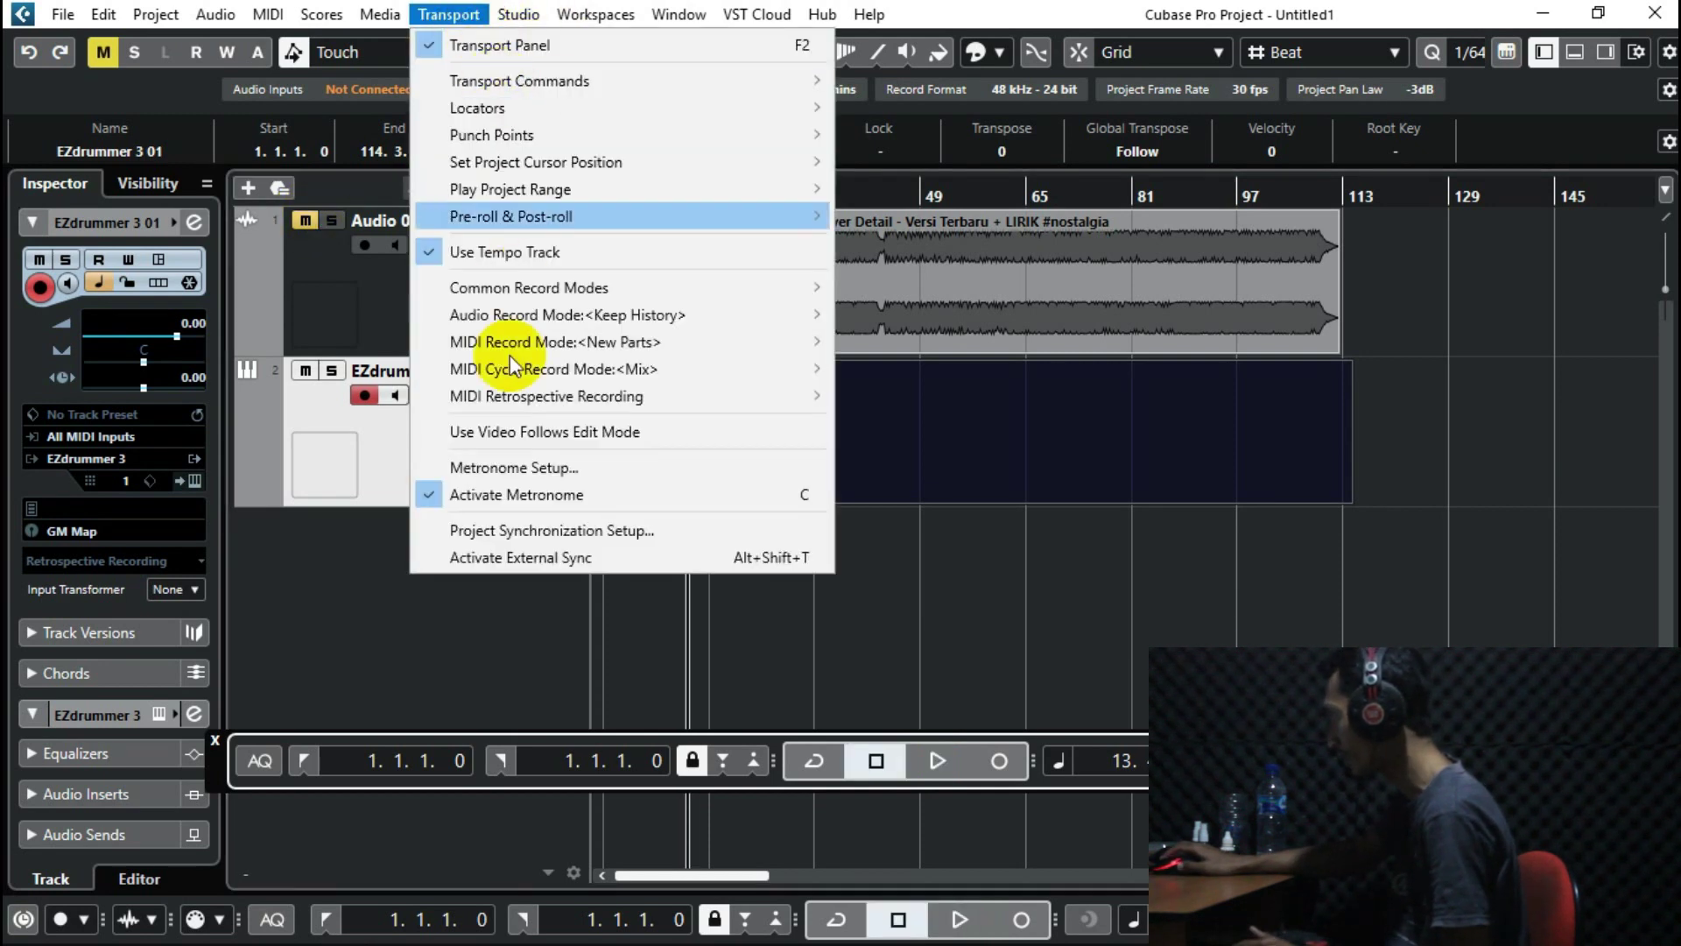
left_click(532, 469)
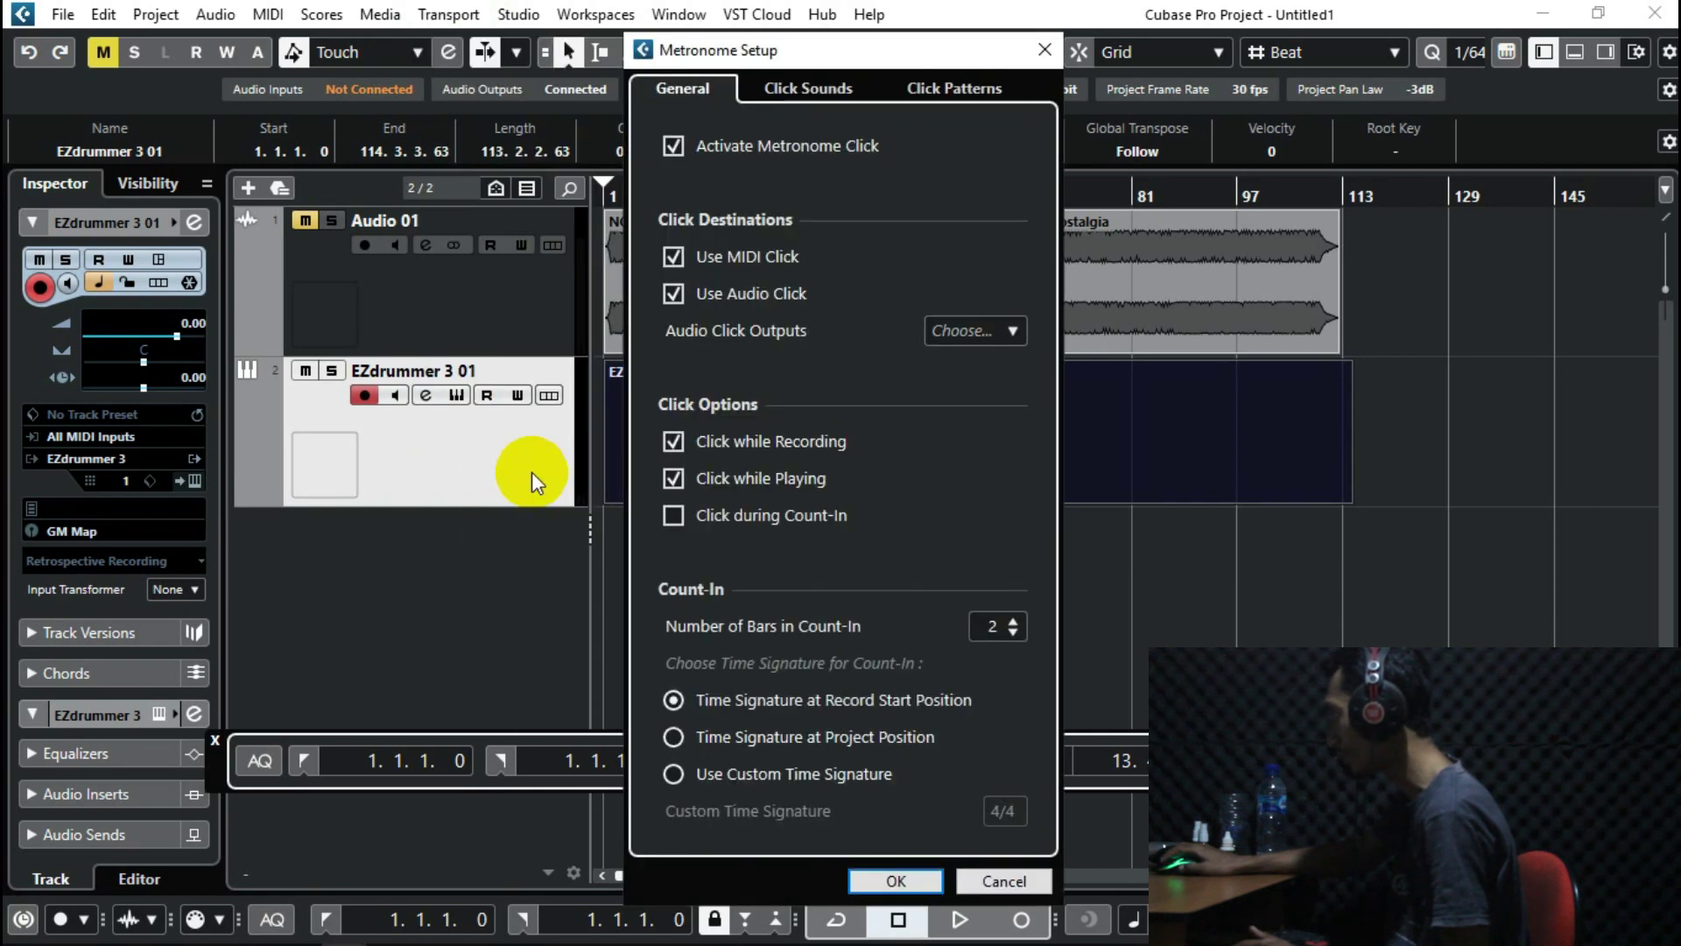
left_click(797, 93)
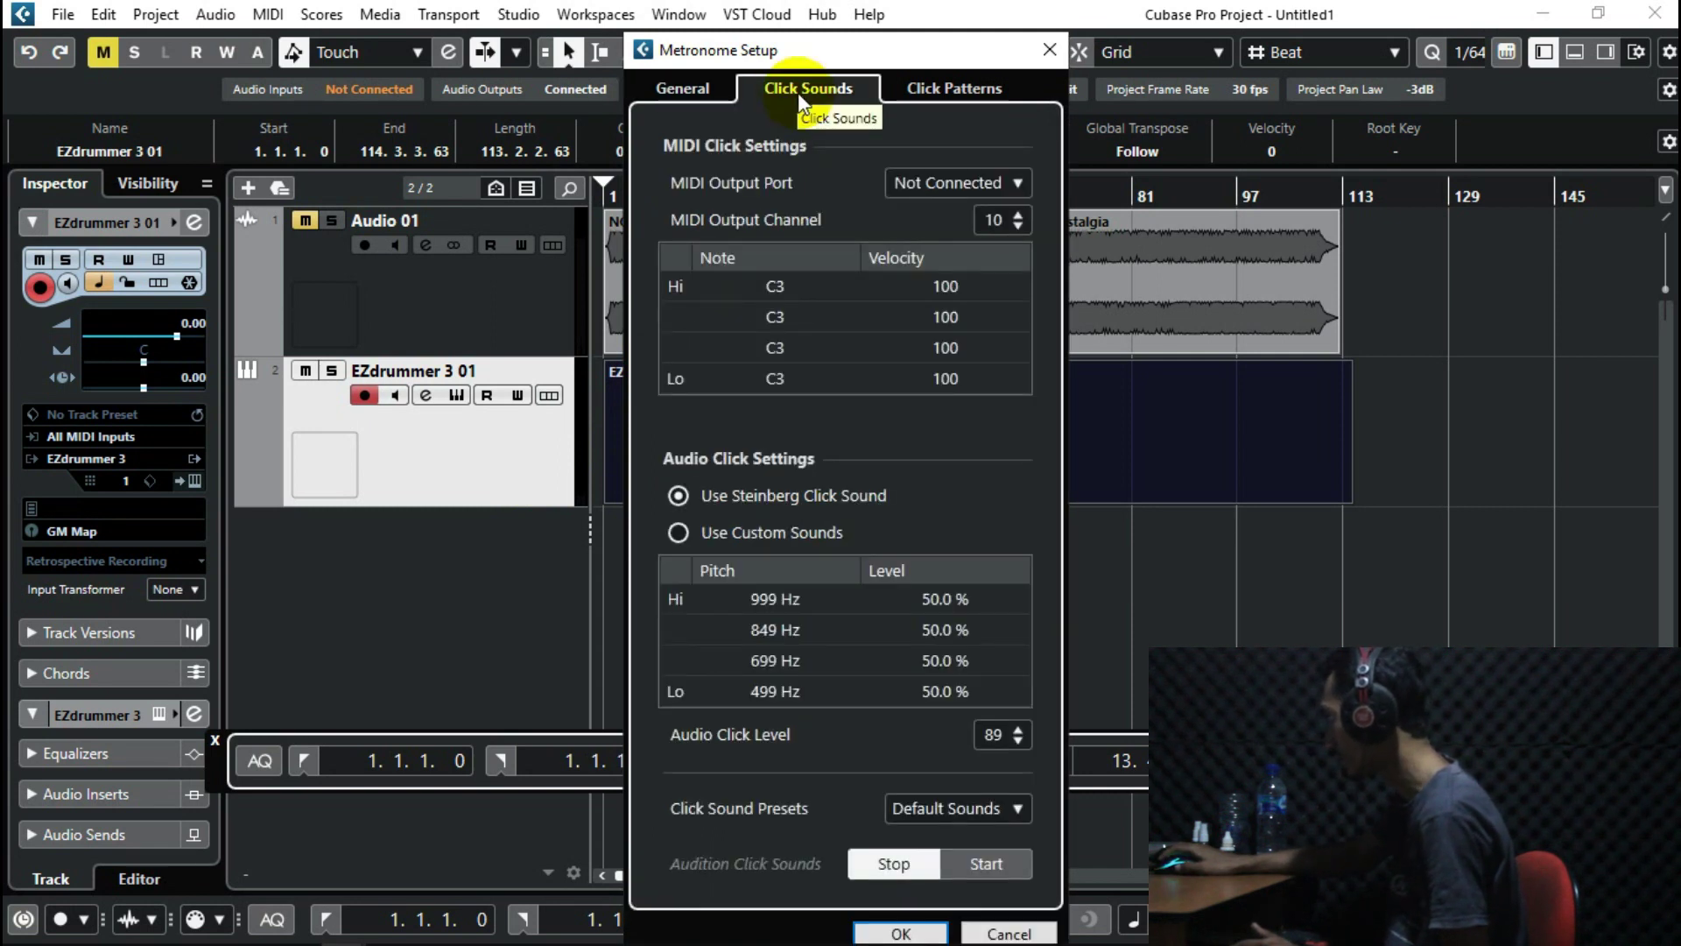
left_click(1018, 733)
left_click(1017, 733)
left_click(1017, 732)
left_click(1017, 733)
left_click(1017, 732)
left_click(1018, 733)
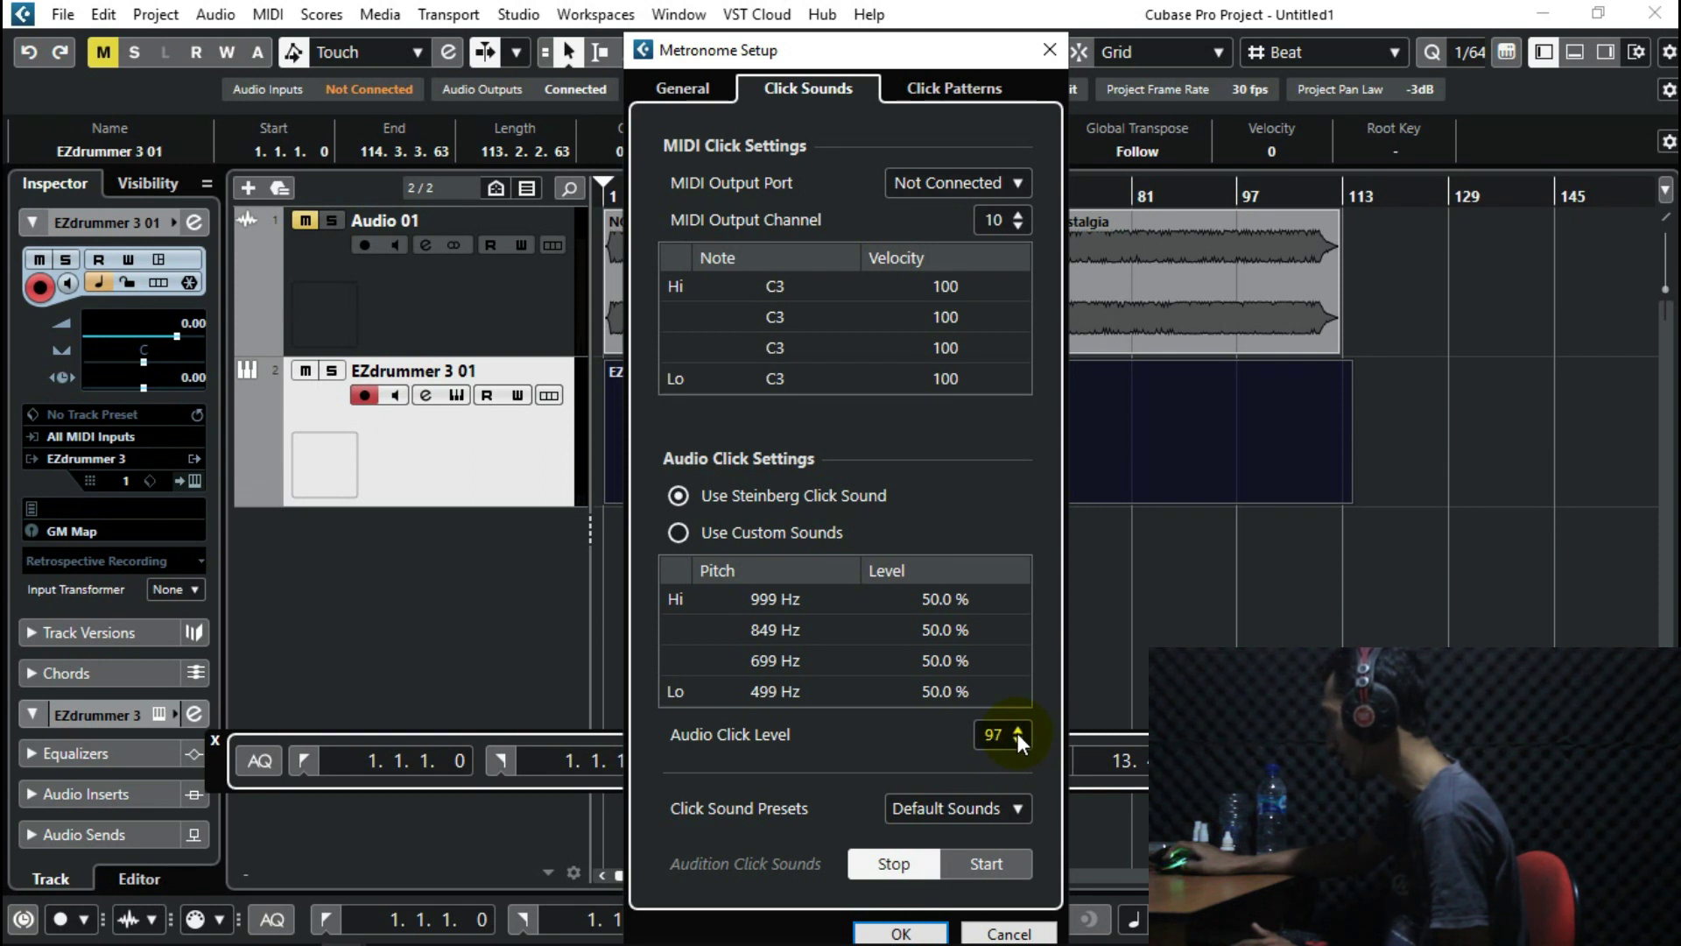
left_click(1017, 733)
left_click(1017, 733)
left_click(1018, 733)
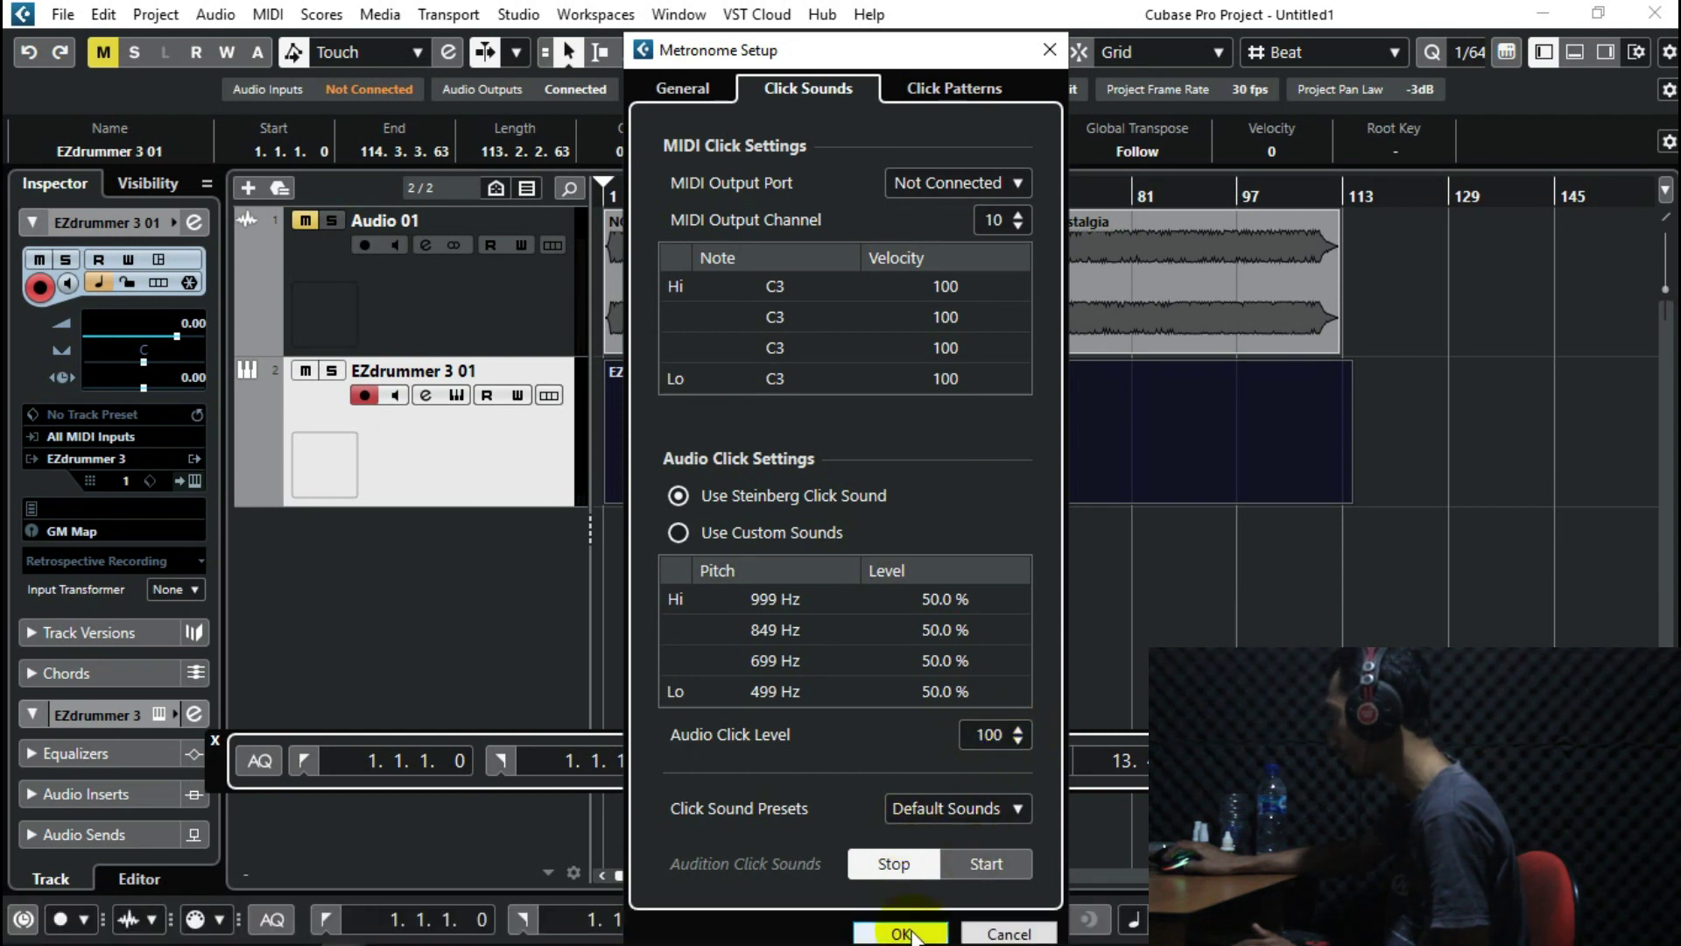
key("Escape")
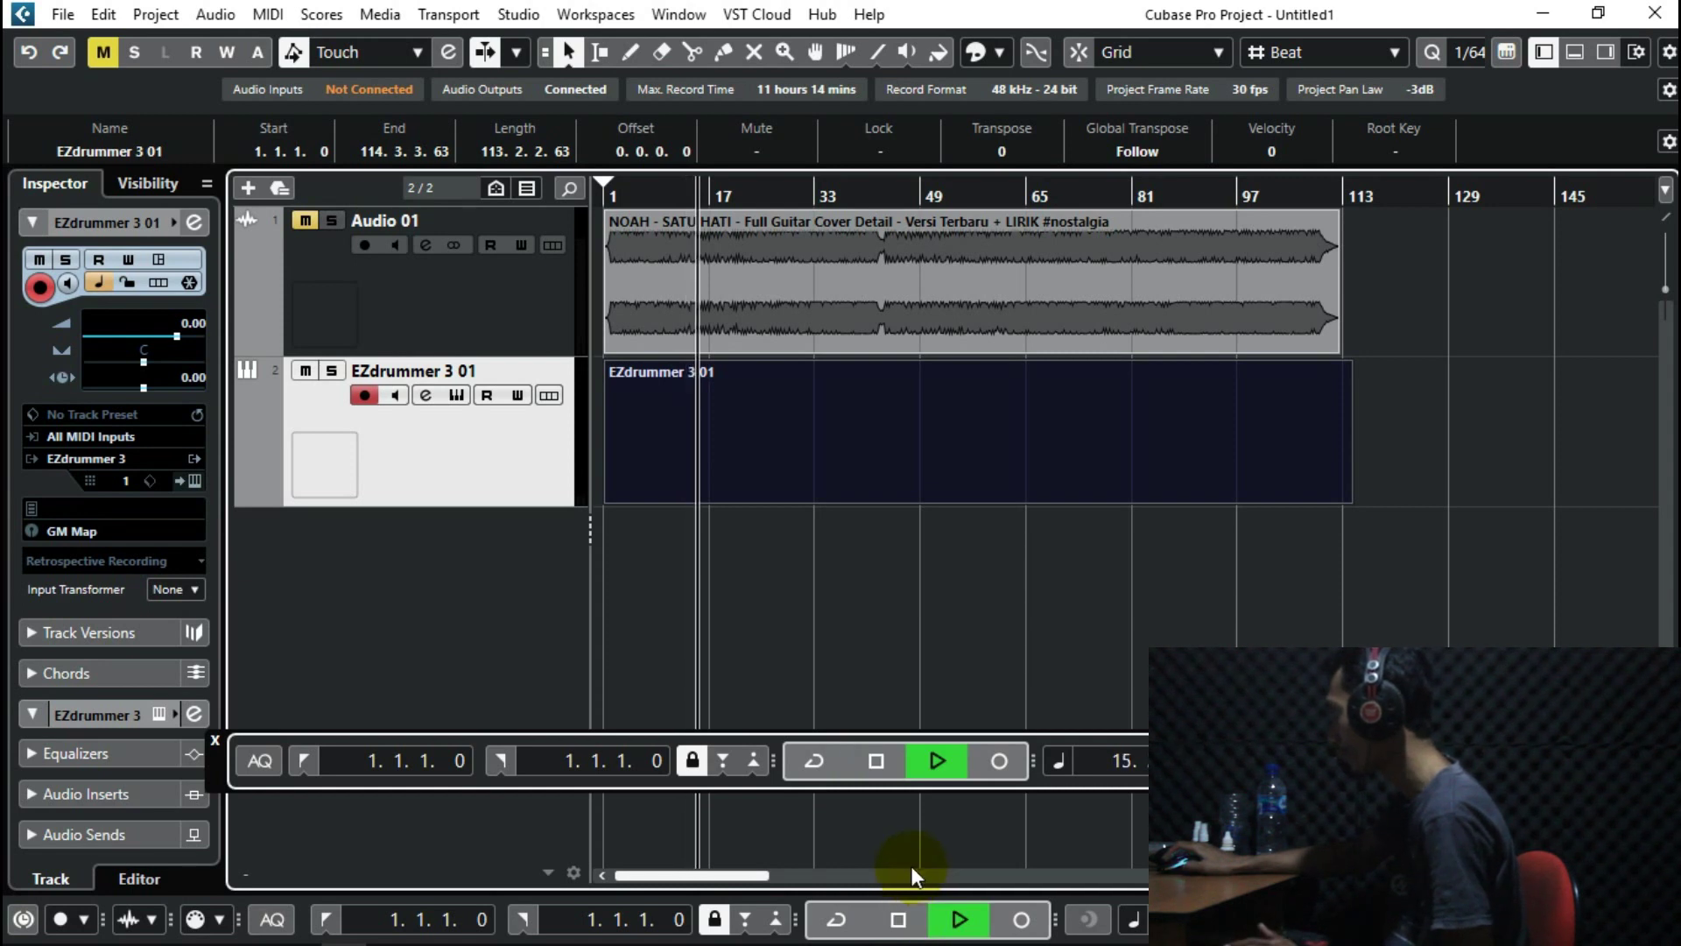
Stop playback, unmute the Audio 01 track and open the Beat Calculator.
key("space")
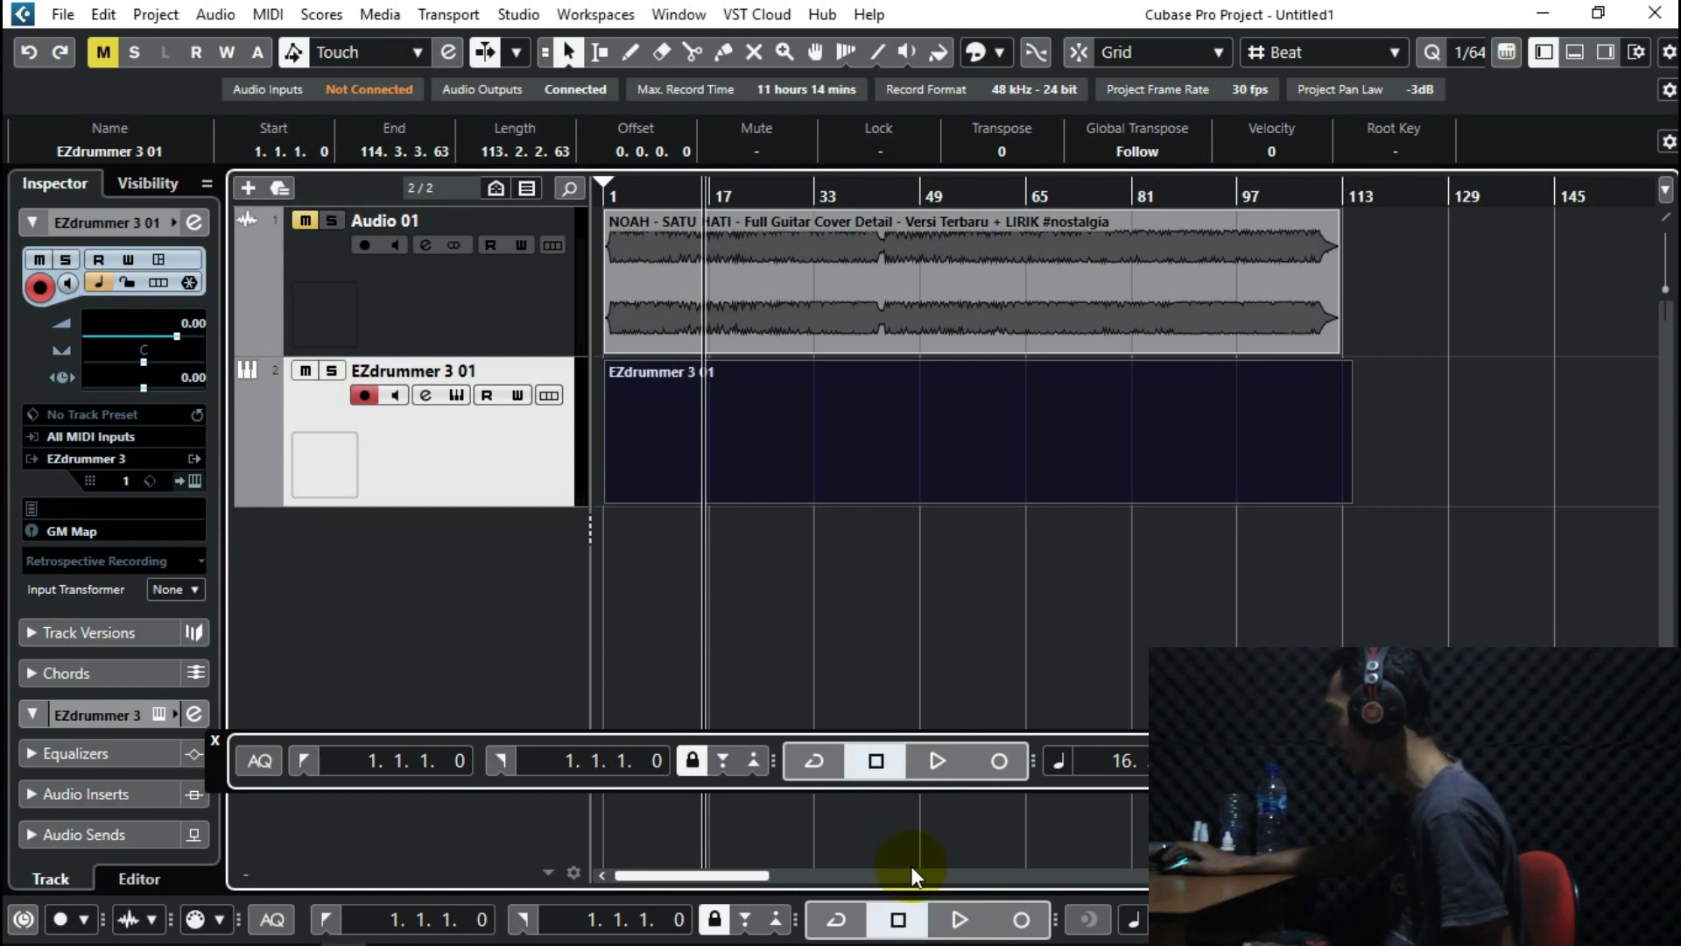
left_click(305, 220)
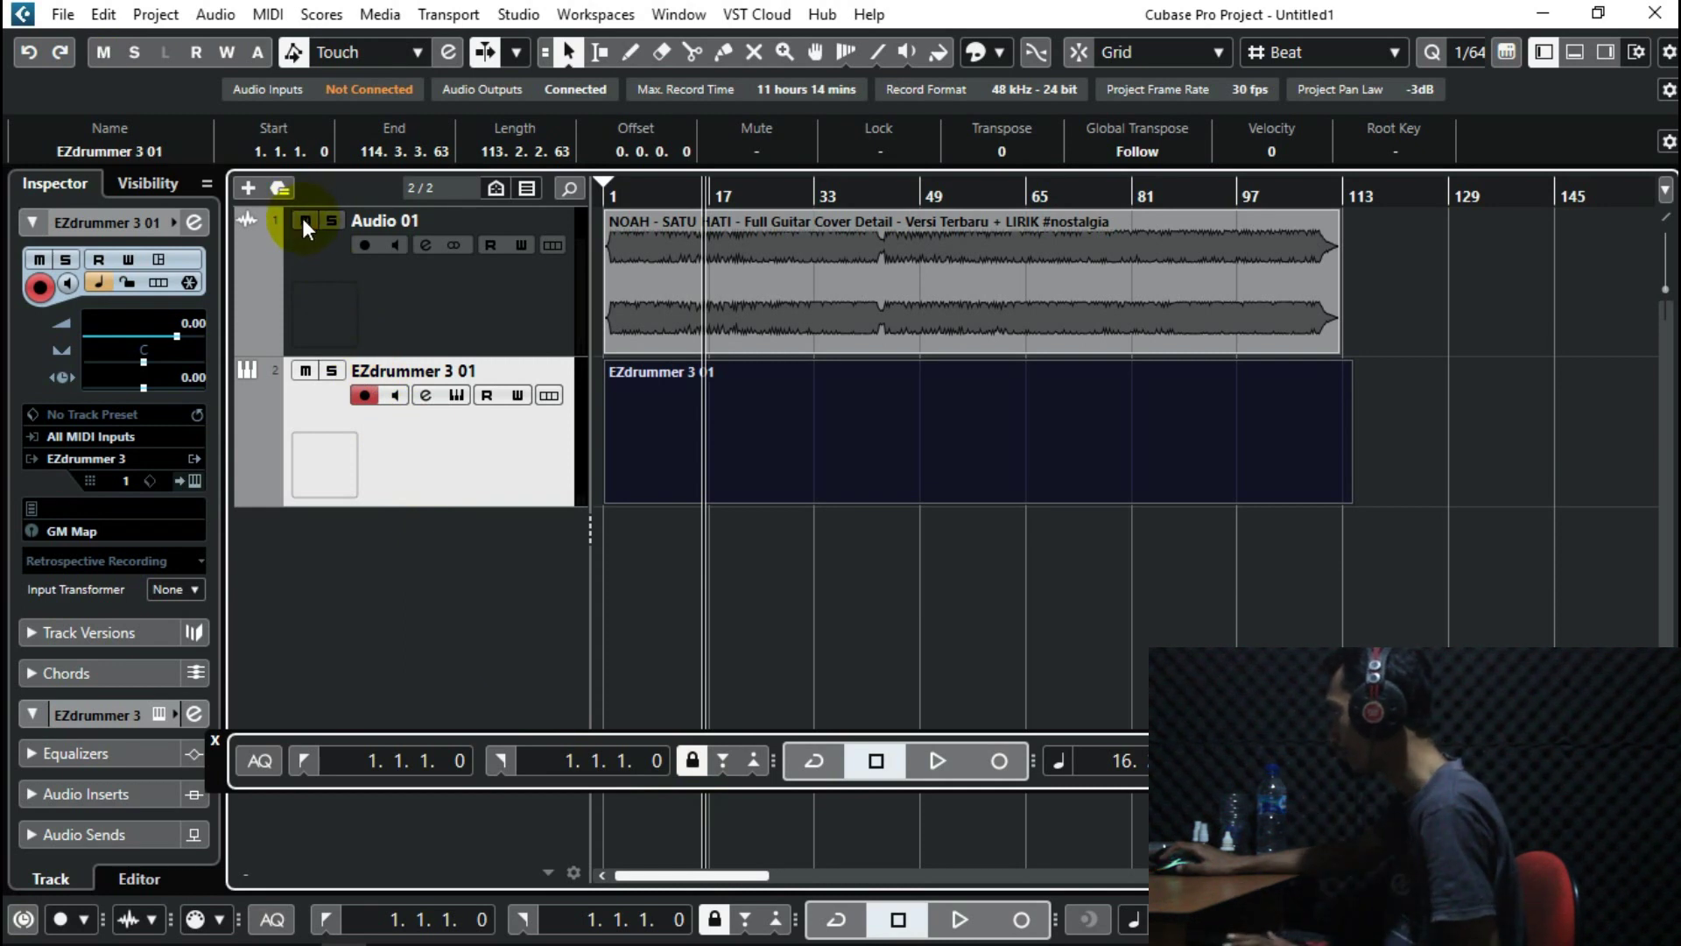
left_click(202, 16)
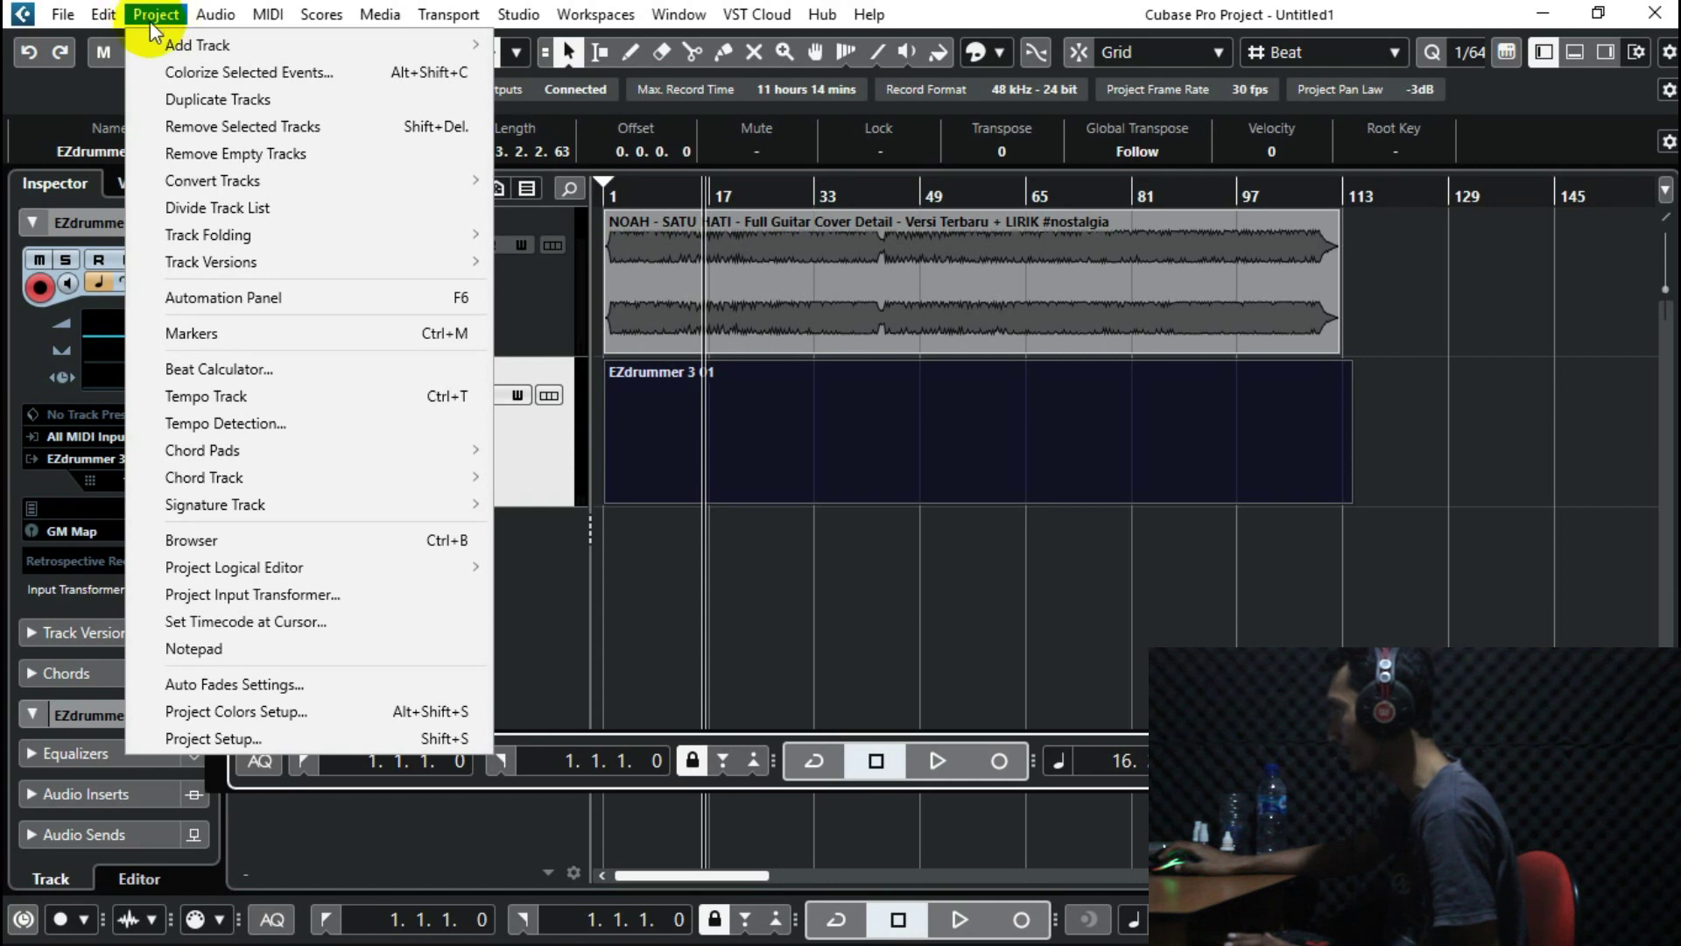
left_click(226, 368)
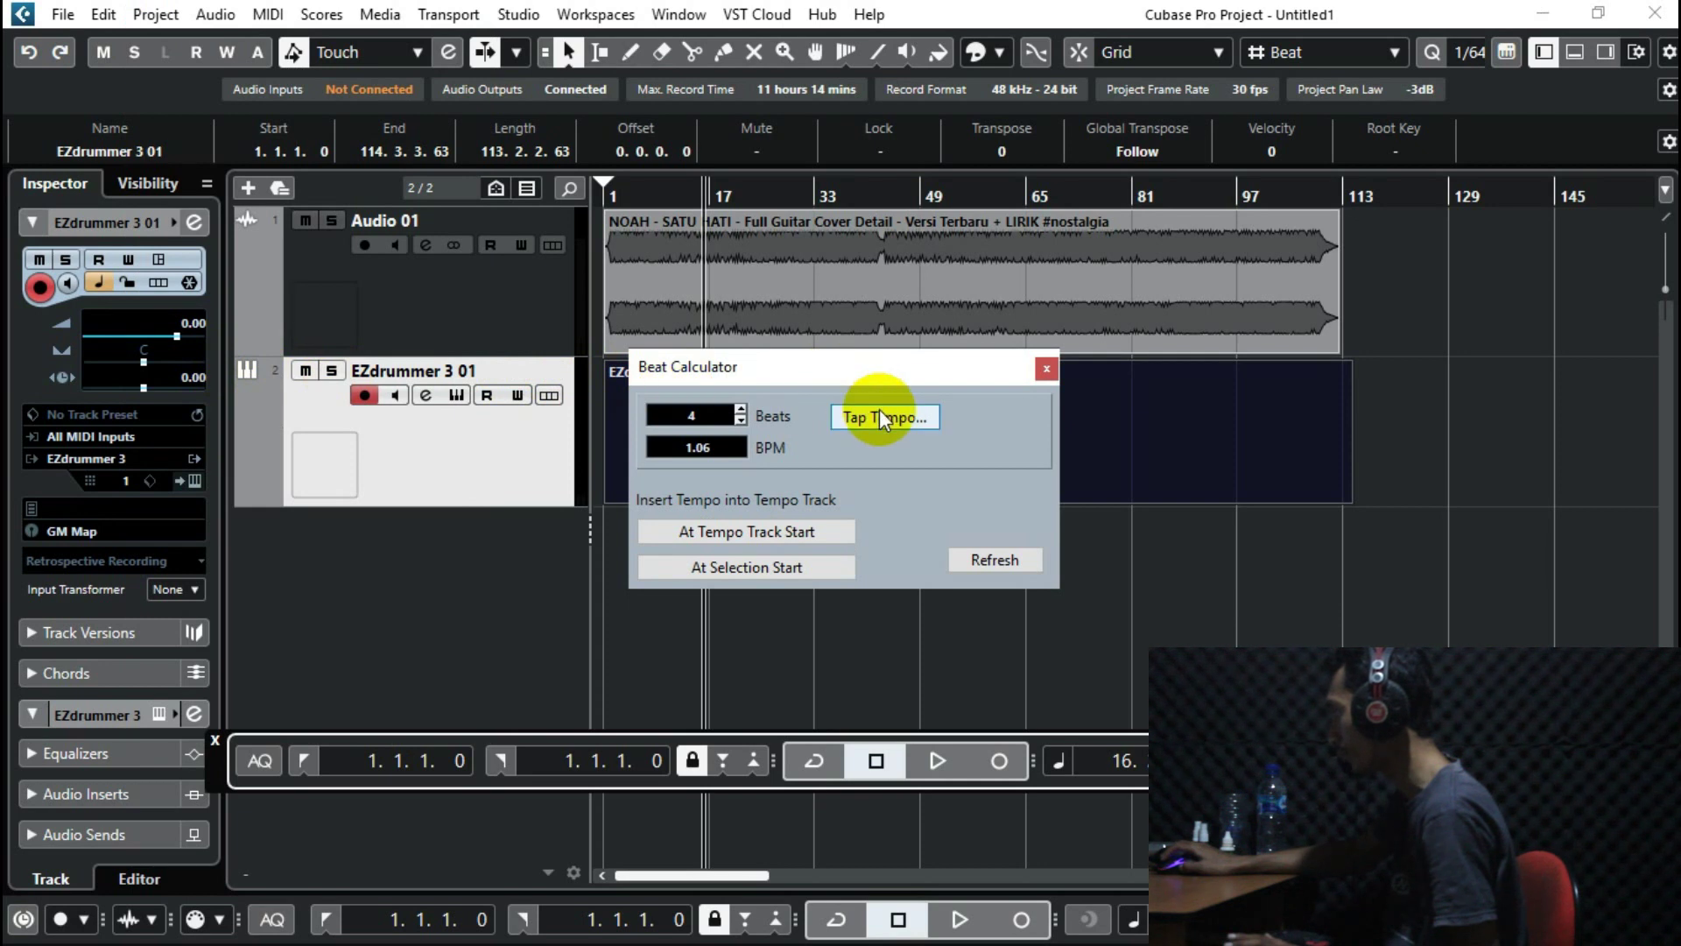
Listen to a short passage and try out Tap Tempo in the Beat Calculator with a few quick taps.
key("space")
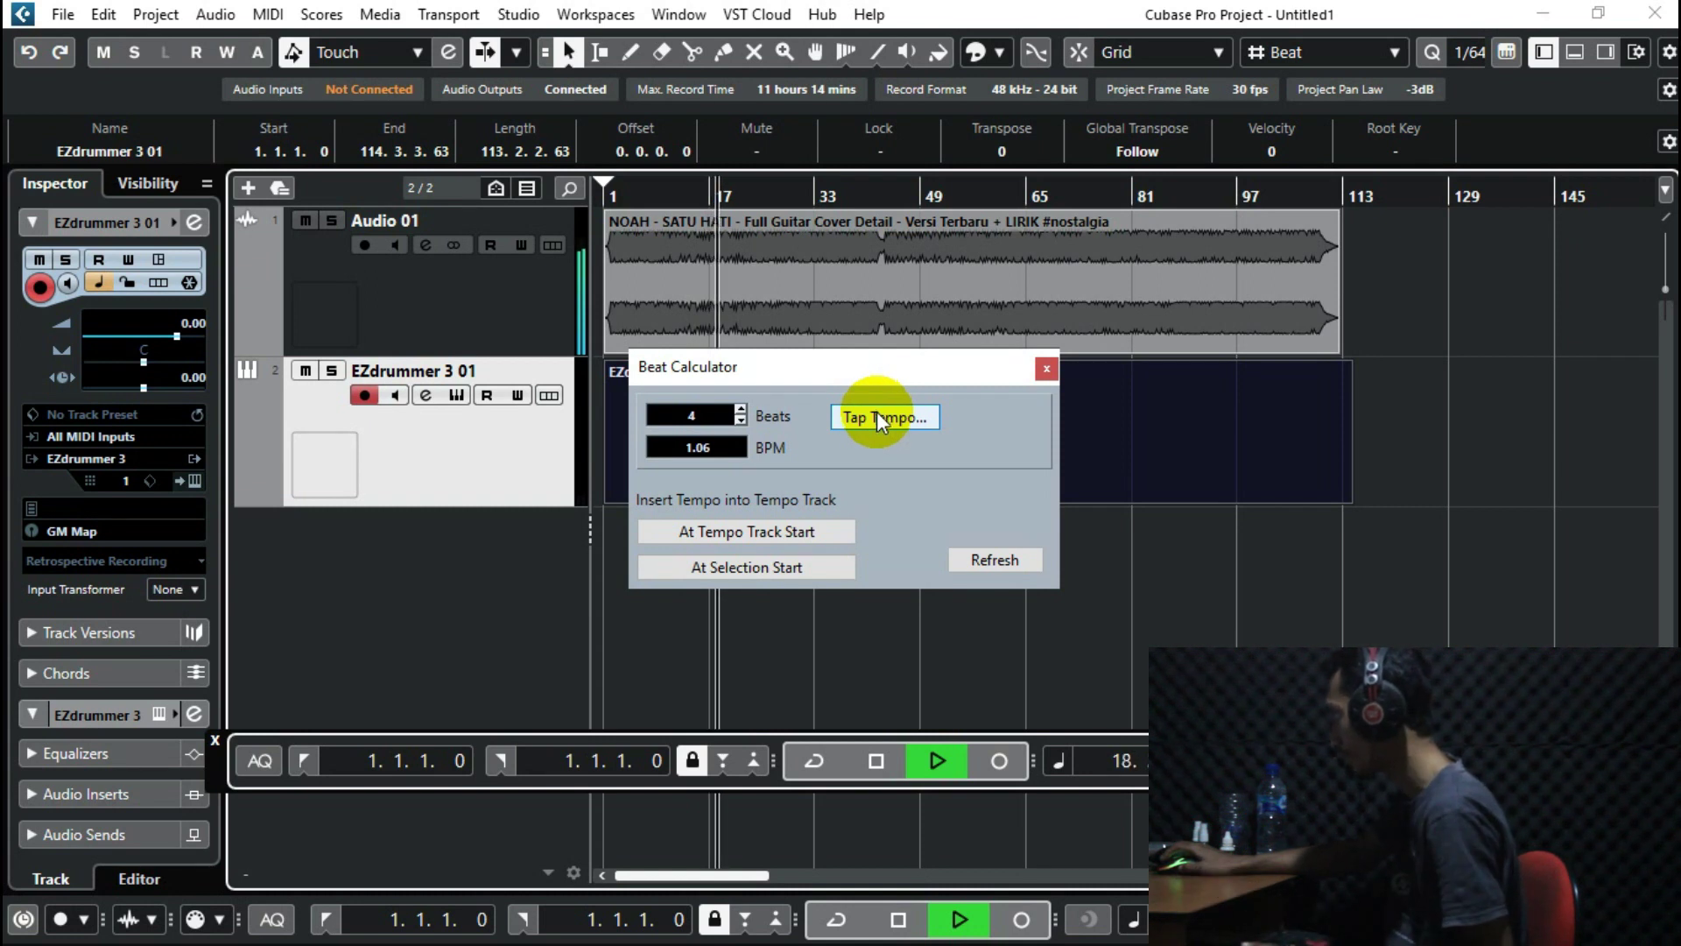
key("space")
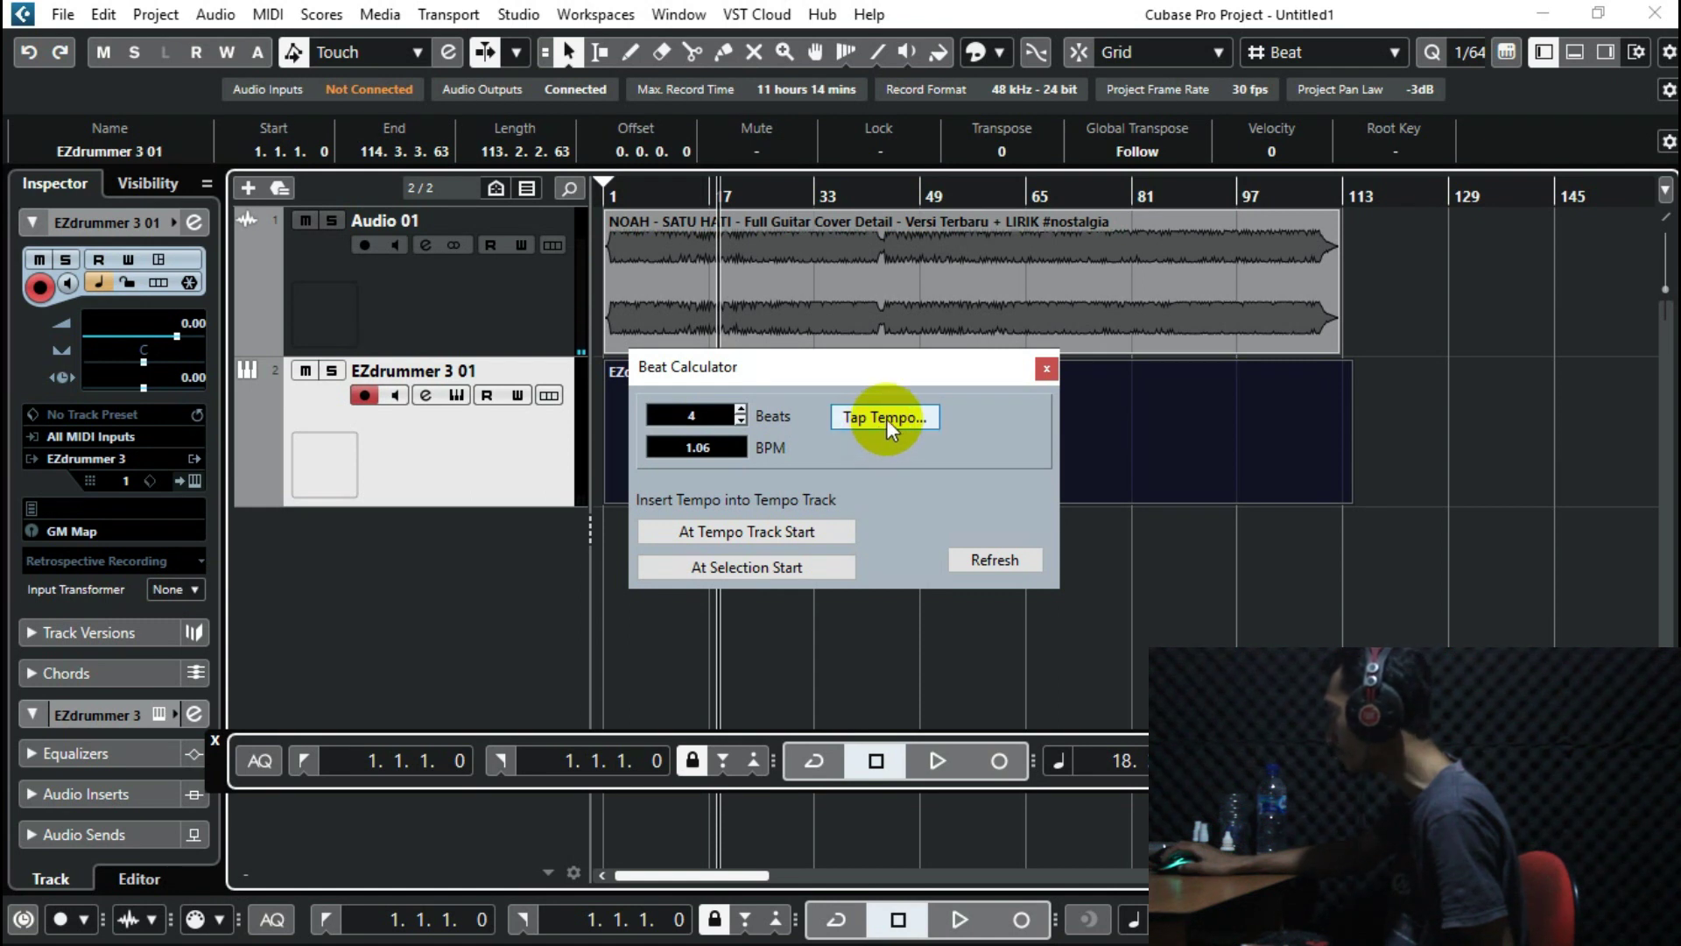
left_click(886, 419)
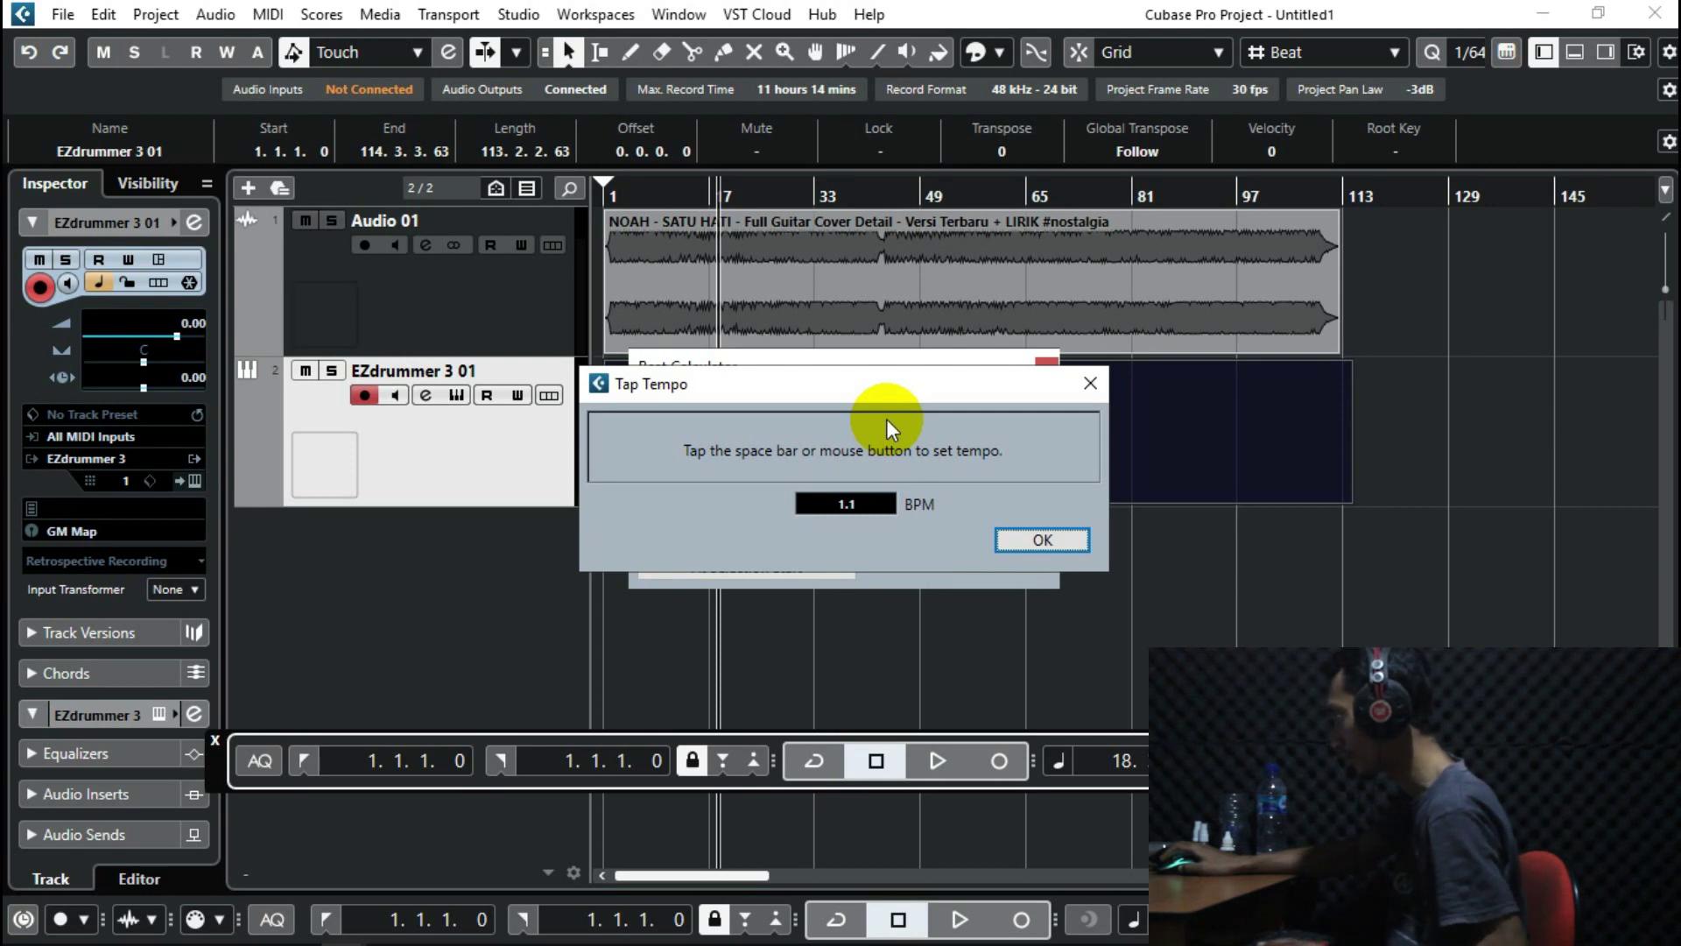
double_click(886, 418)
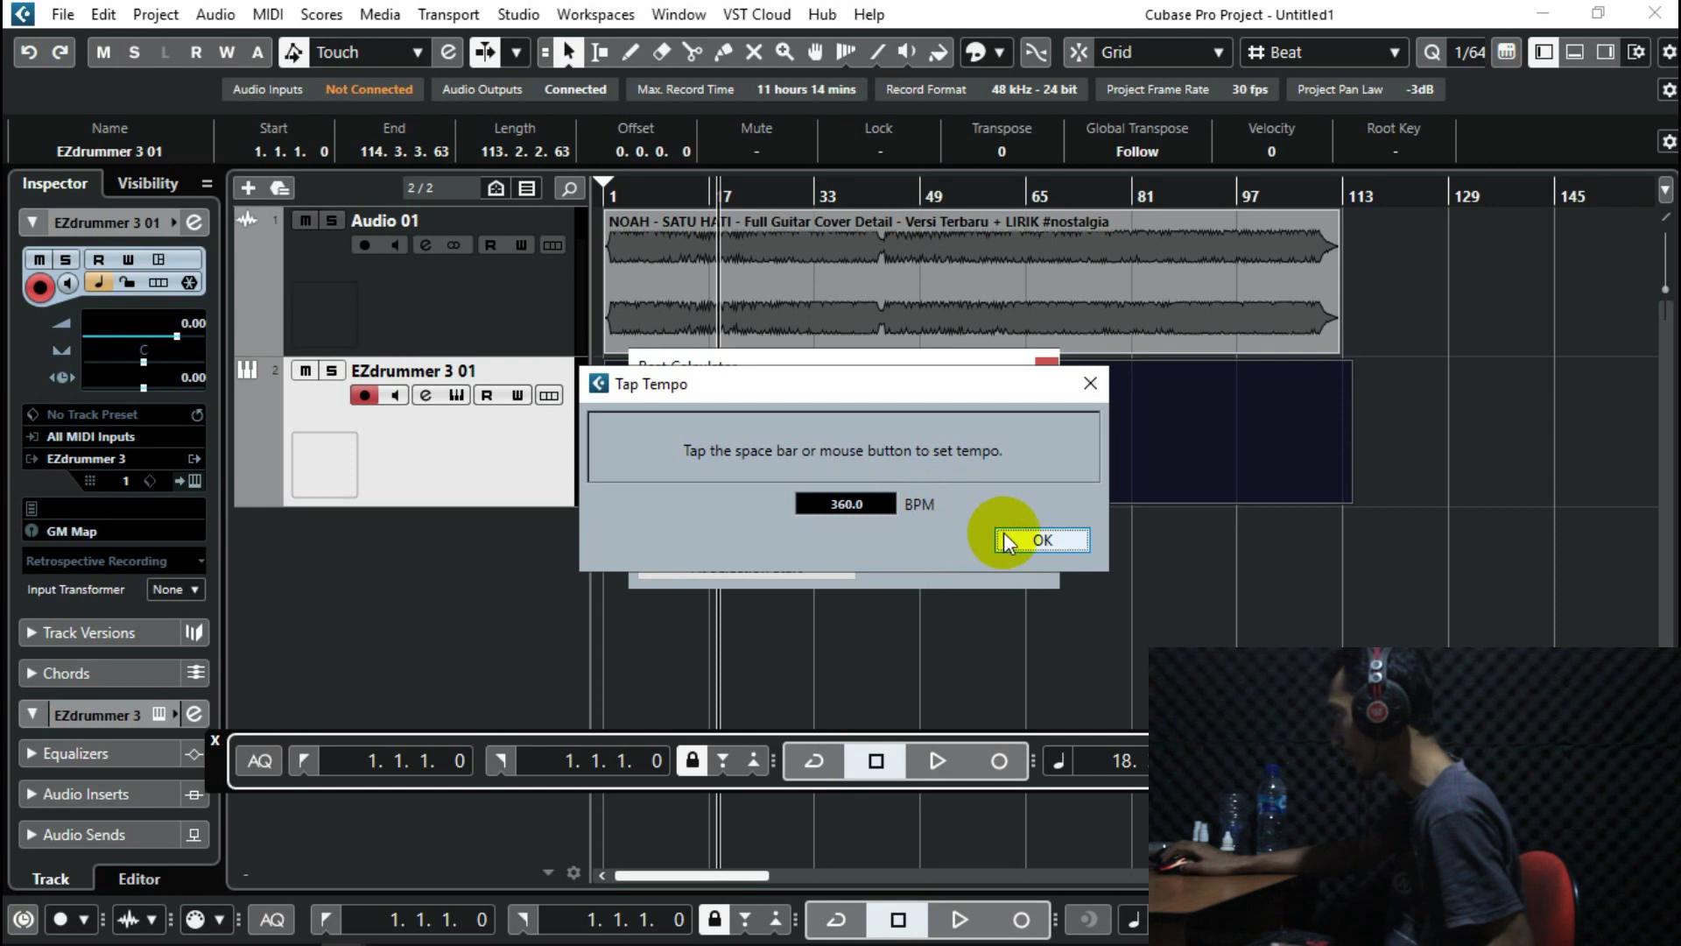
left_click(1033, 540)
Measure the song's tempo with Tap Tempo by tapping steadily along during playback, accept the result and close the Beat Calculator.
key("space")
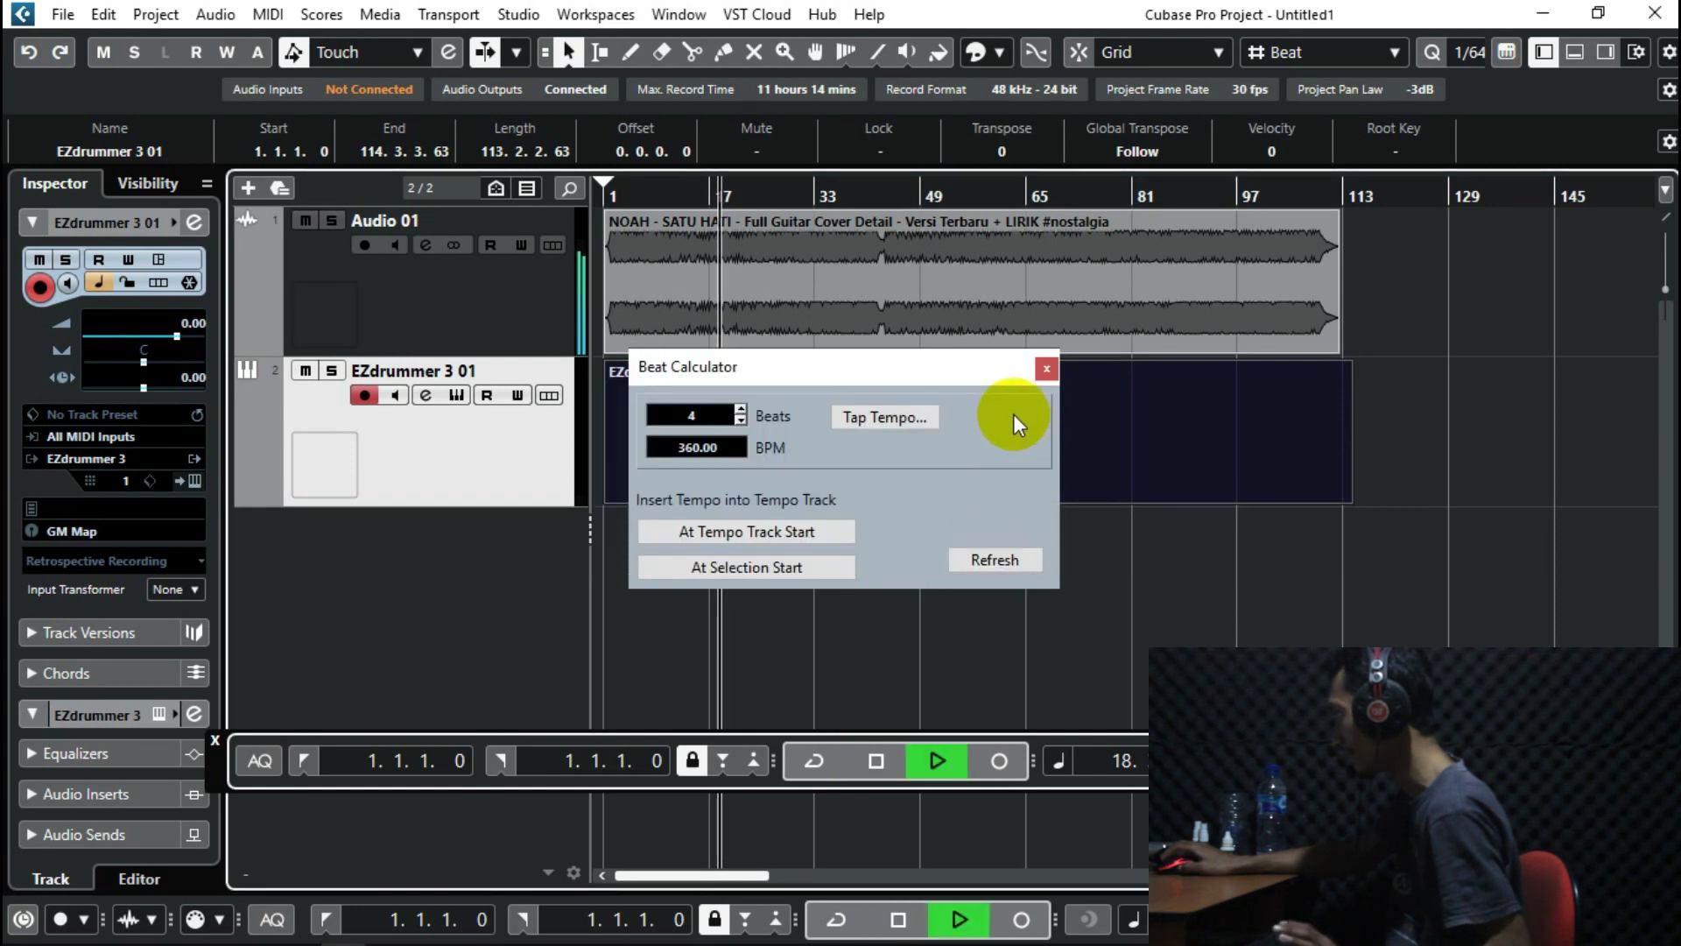
left_click(912, 417)
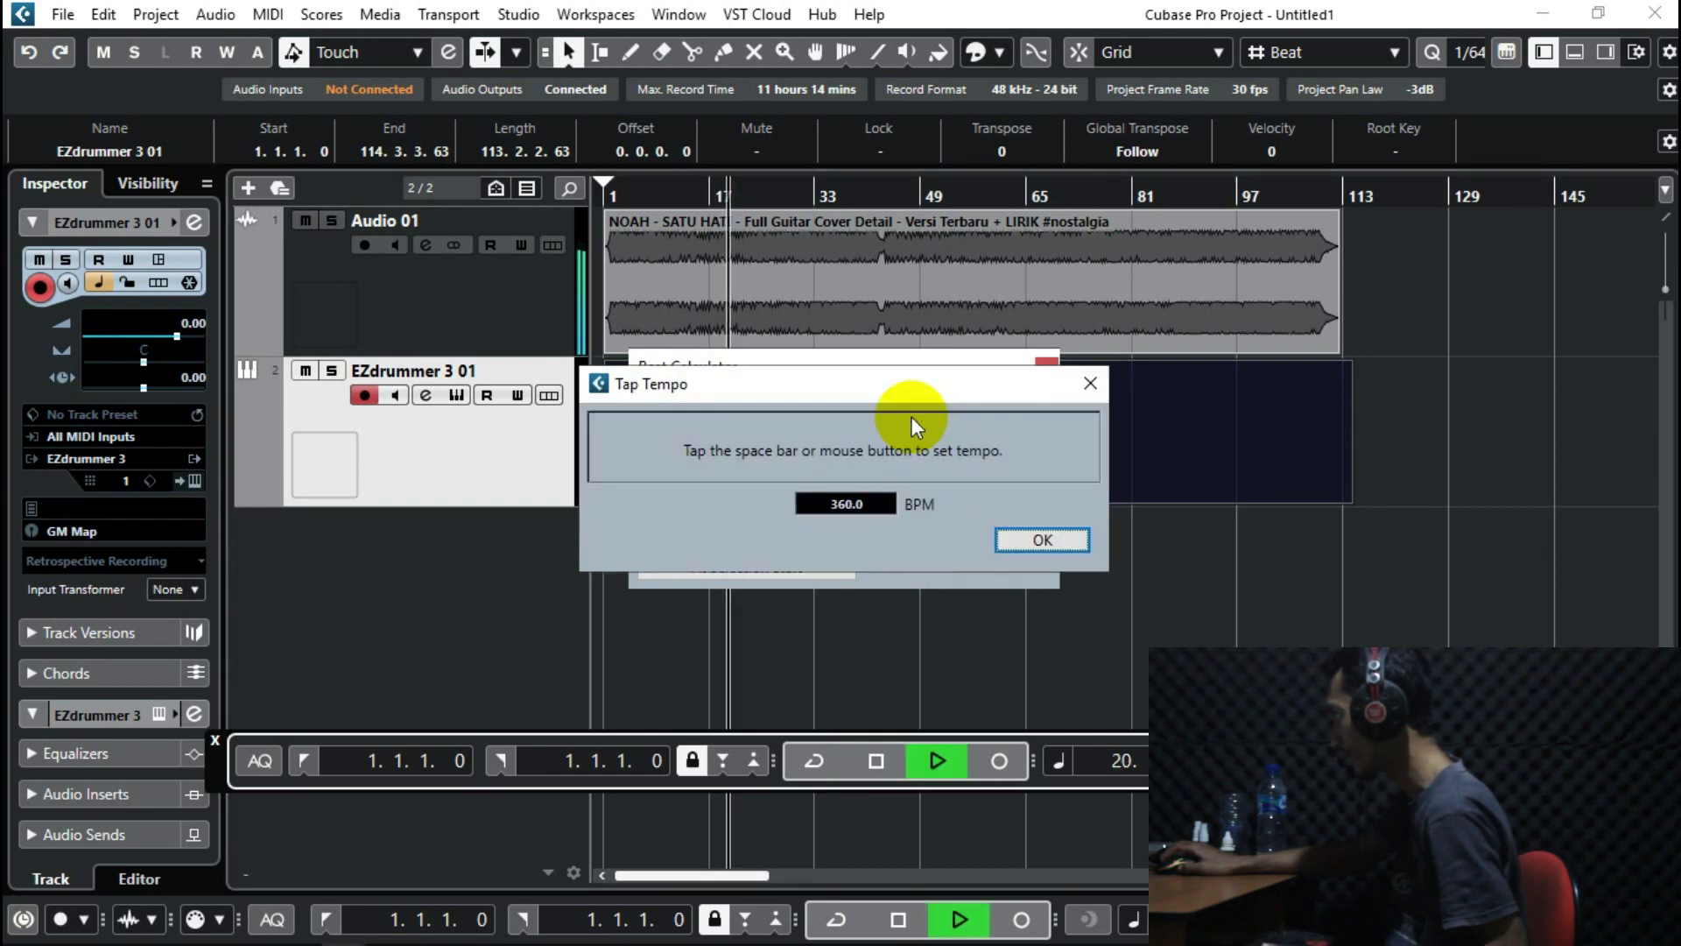
left_click(891, 417)
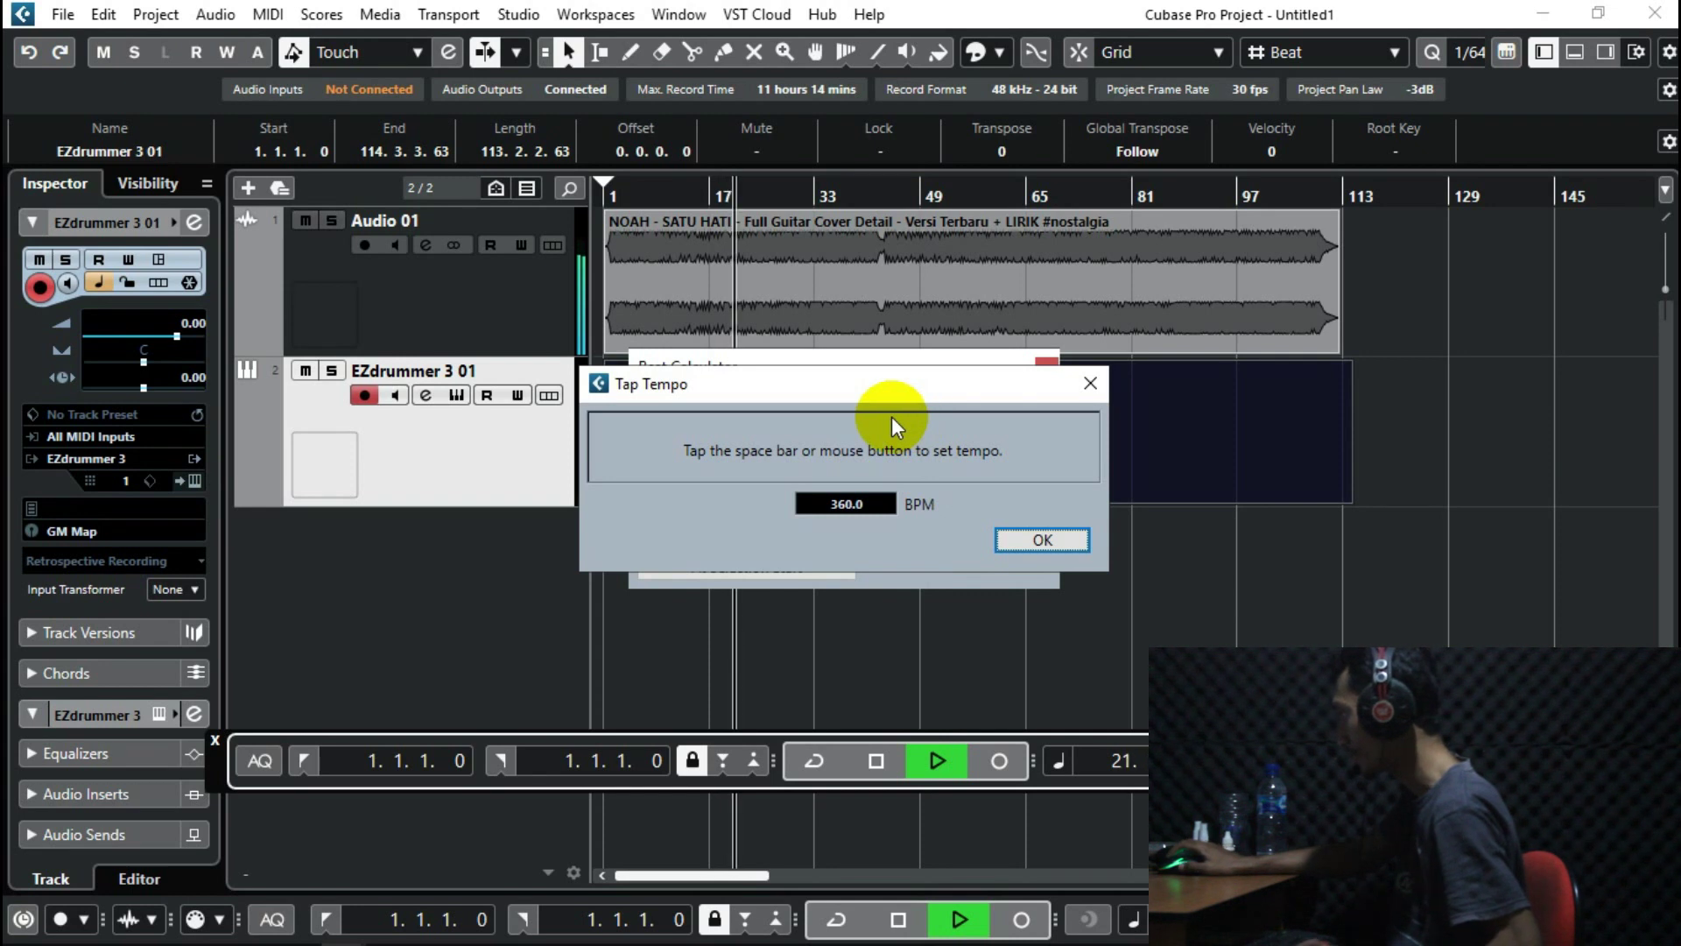
left_click(891, 417)
left_click(891, 417)
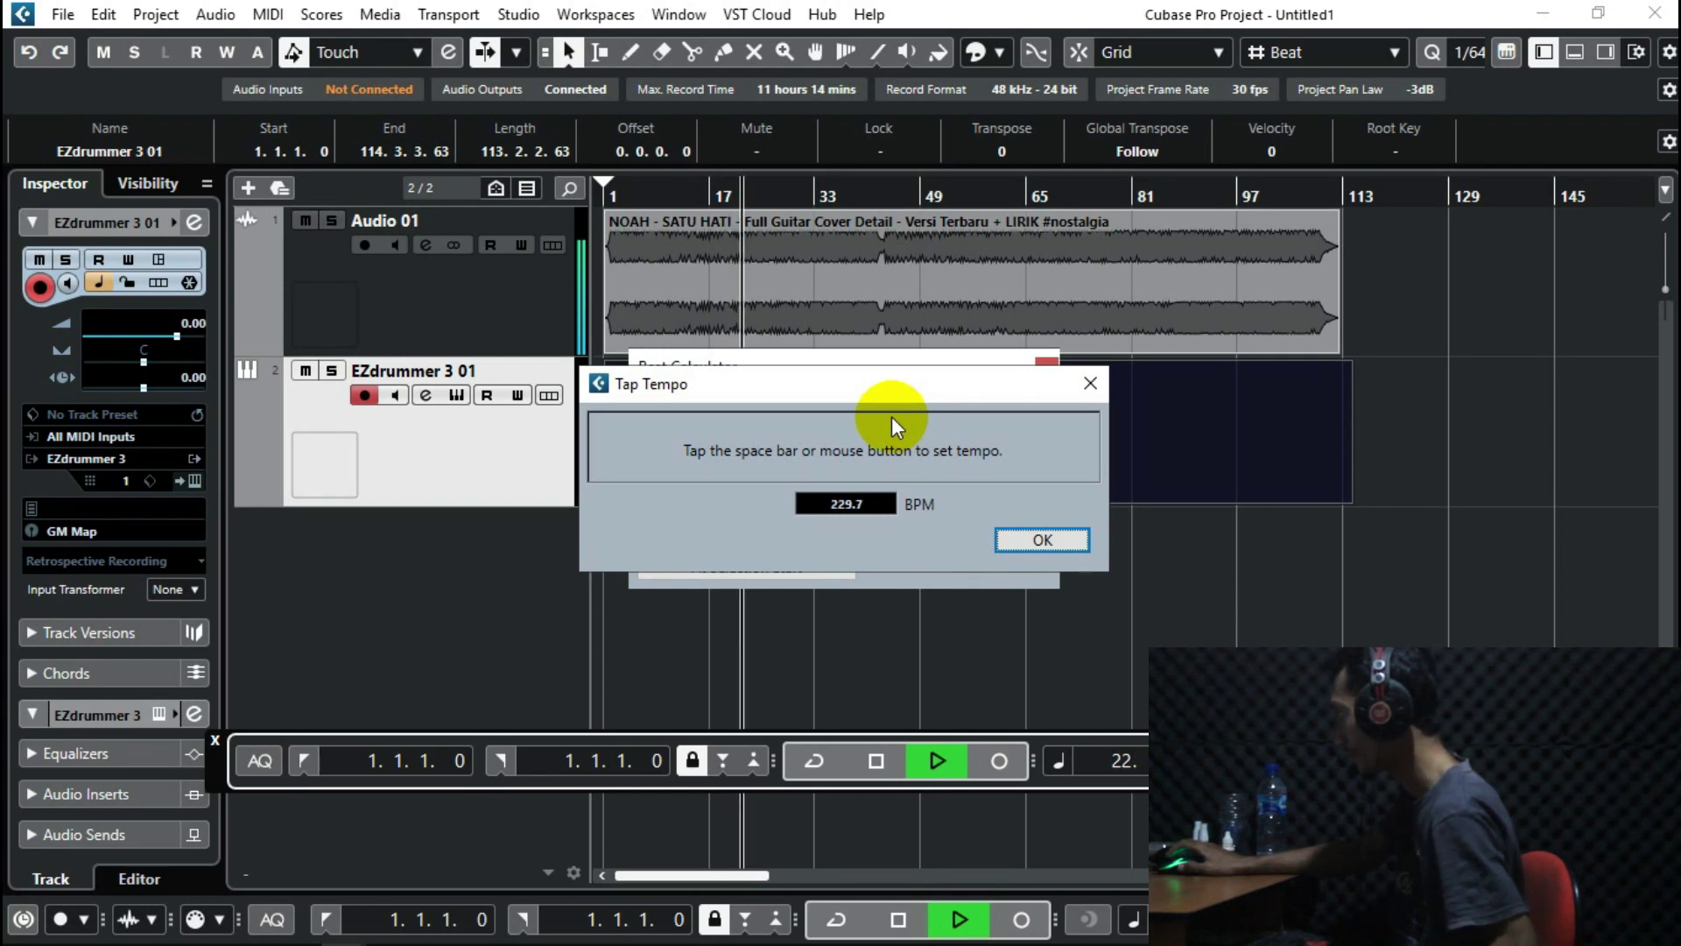
left_click(892, 417)
left_click(892, 416)
left_click(892, 417)
left_click(891, 417)
left_click(891, 417)
left_click(892, 416)
left_click(892, 417)
left_click(892, 416)
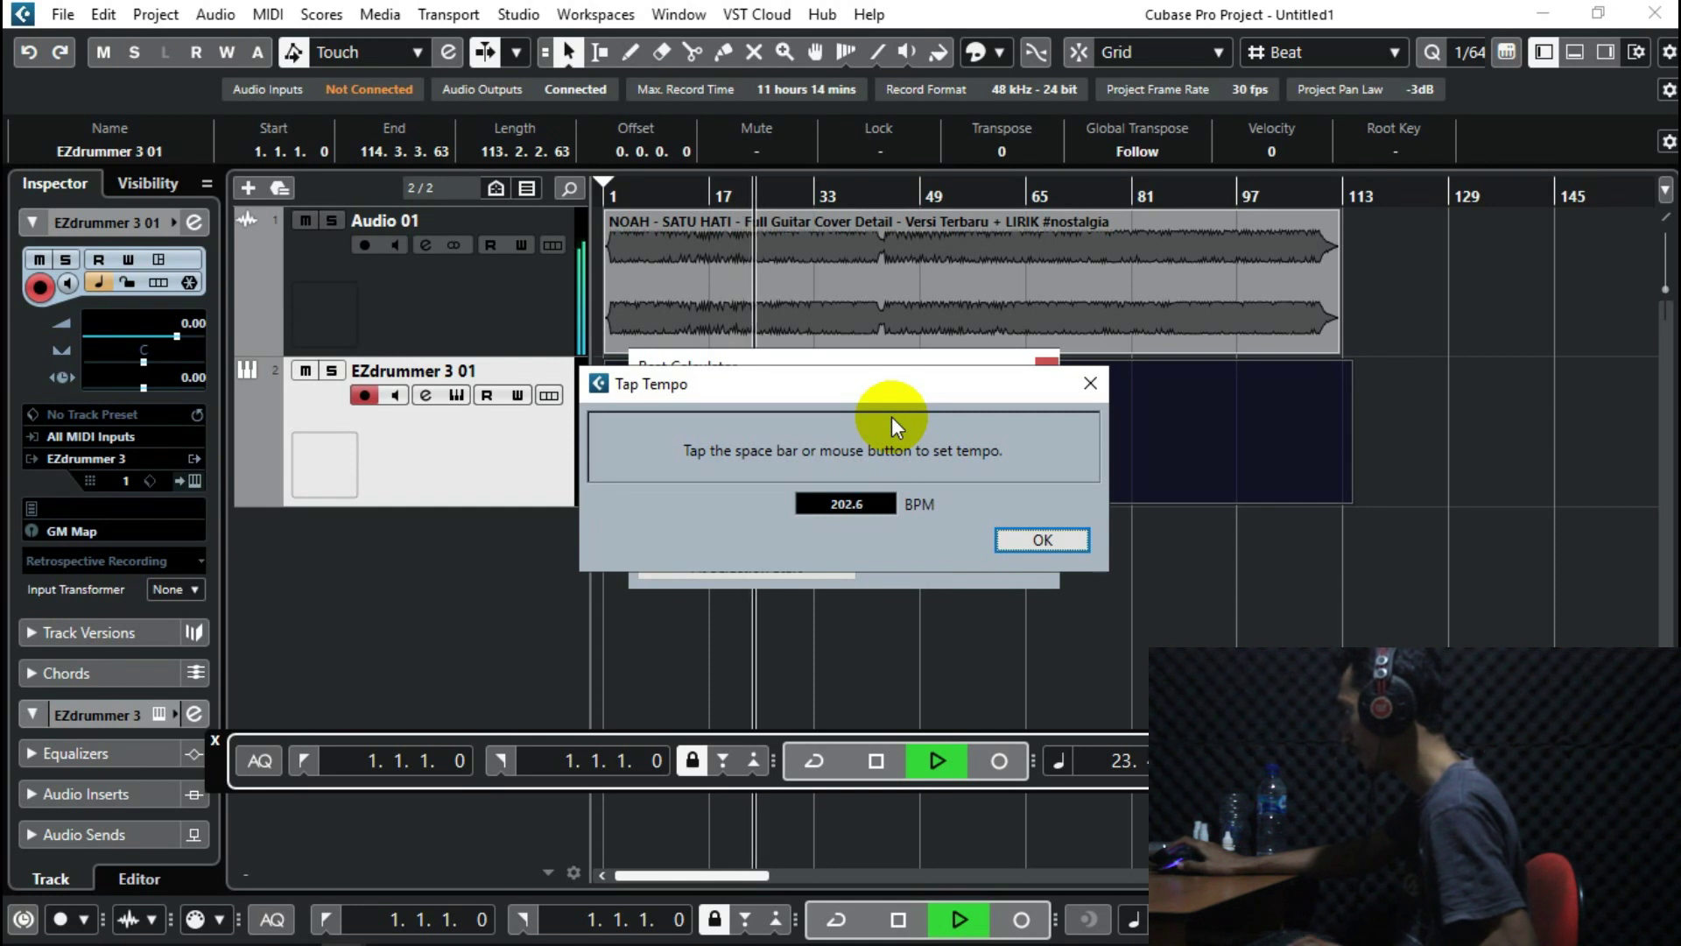
left_click(891, 417)
left_click(892, 417)
left_click(891, 417)
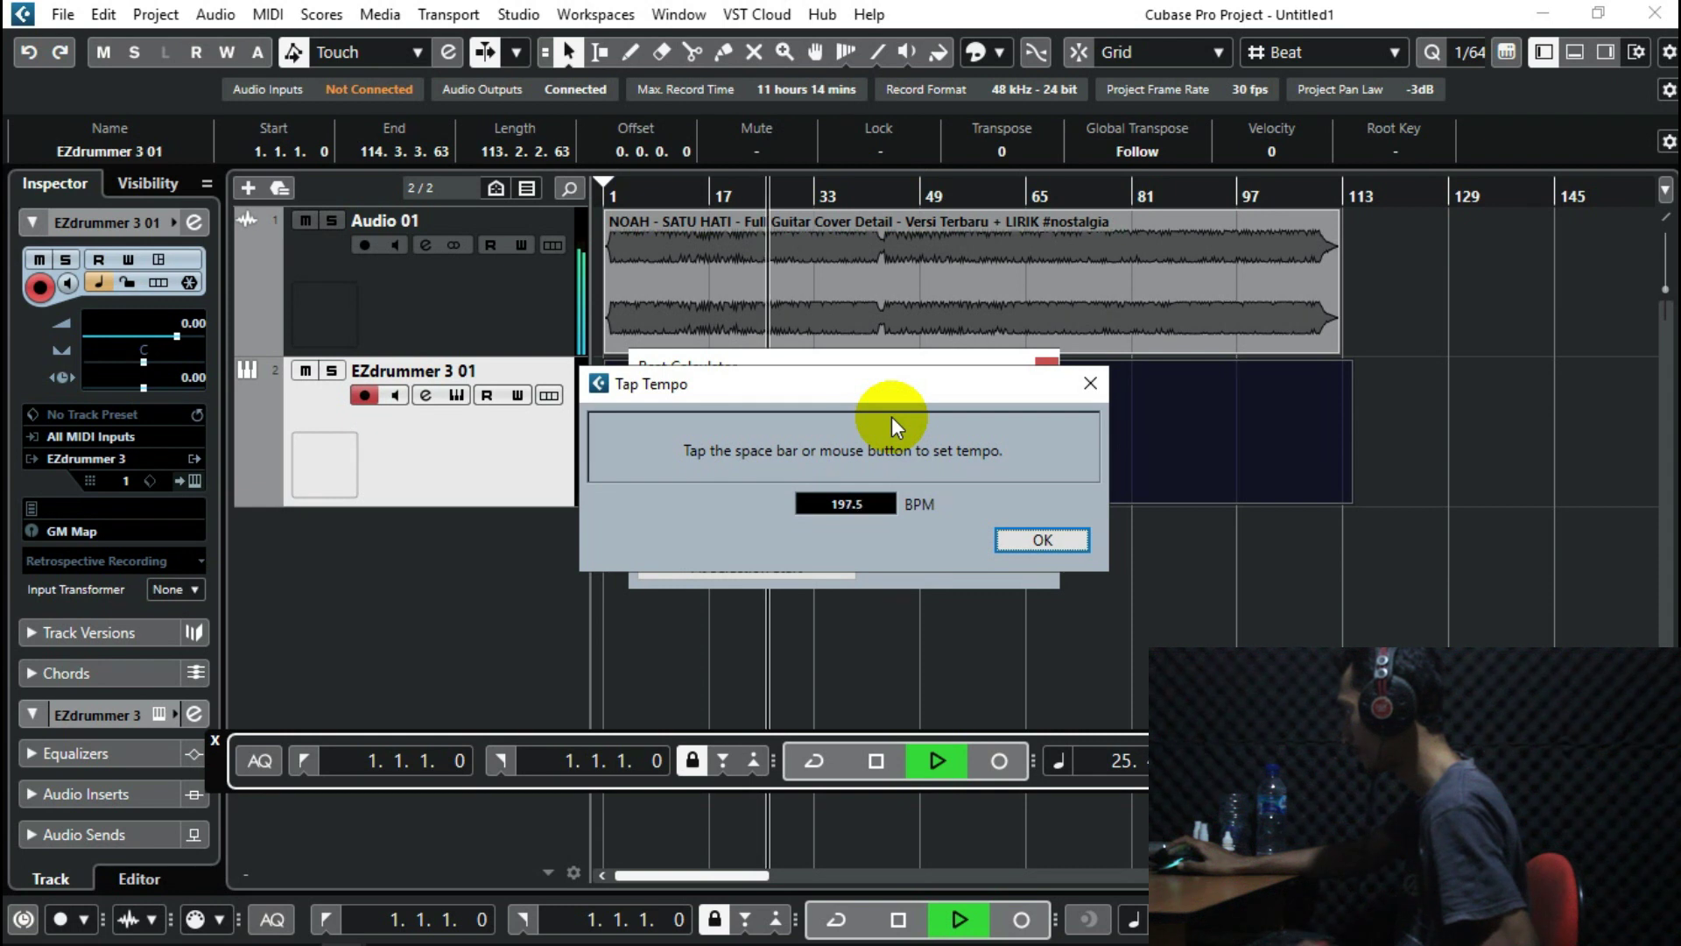
left_click(892, 417)
left_click(892, 417)
left_click(892, 417)
left_click(892, 417)
left_click(892, 417)
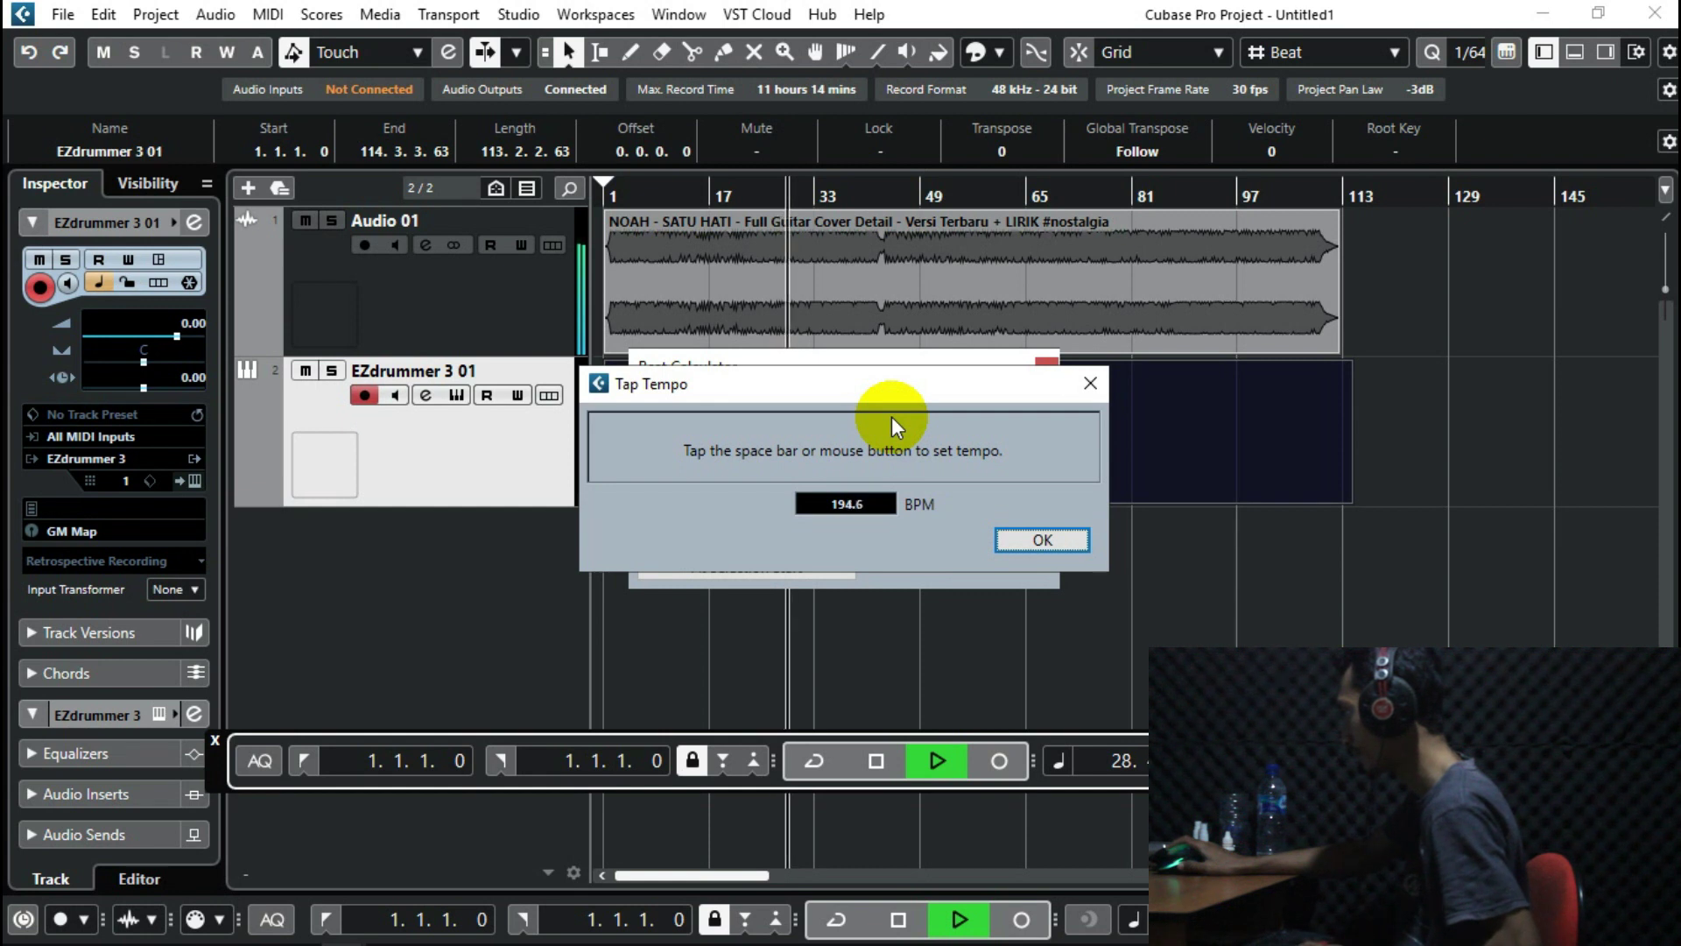
left_click(891, 417)
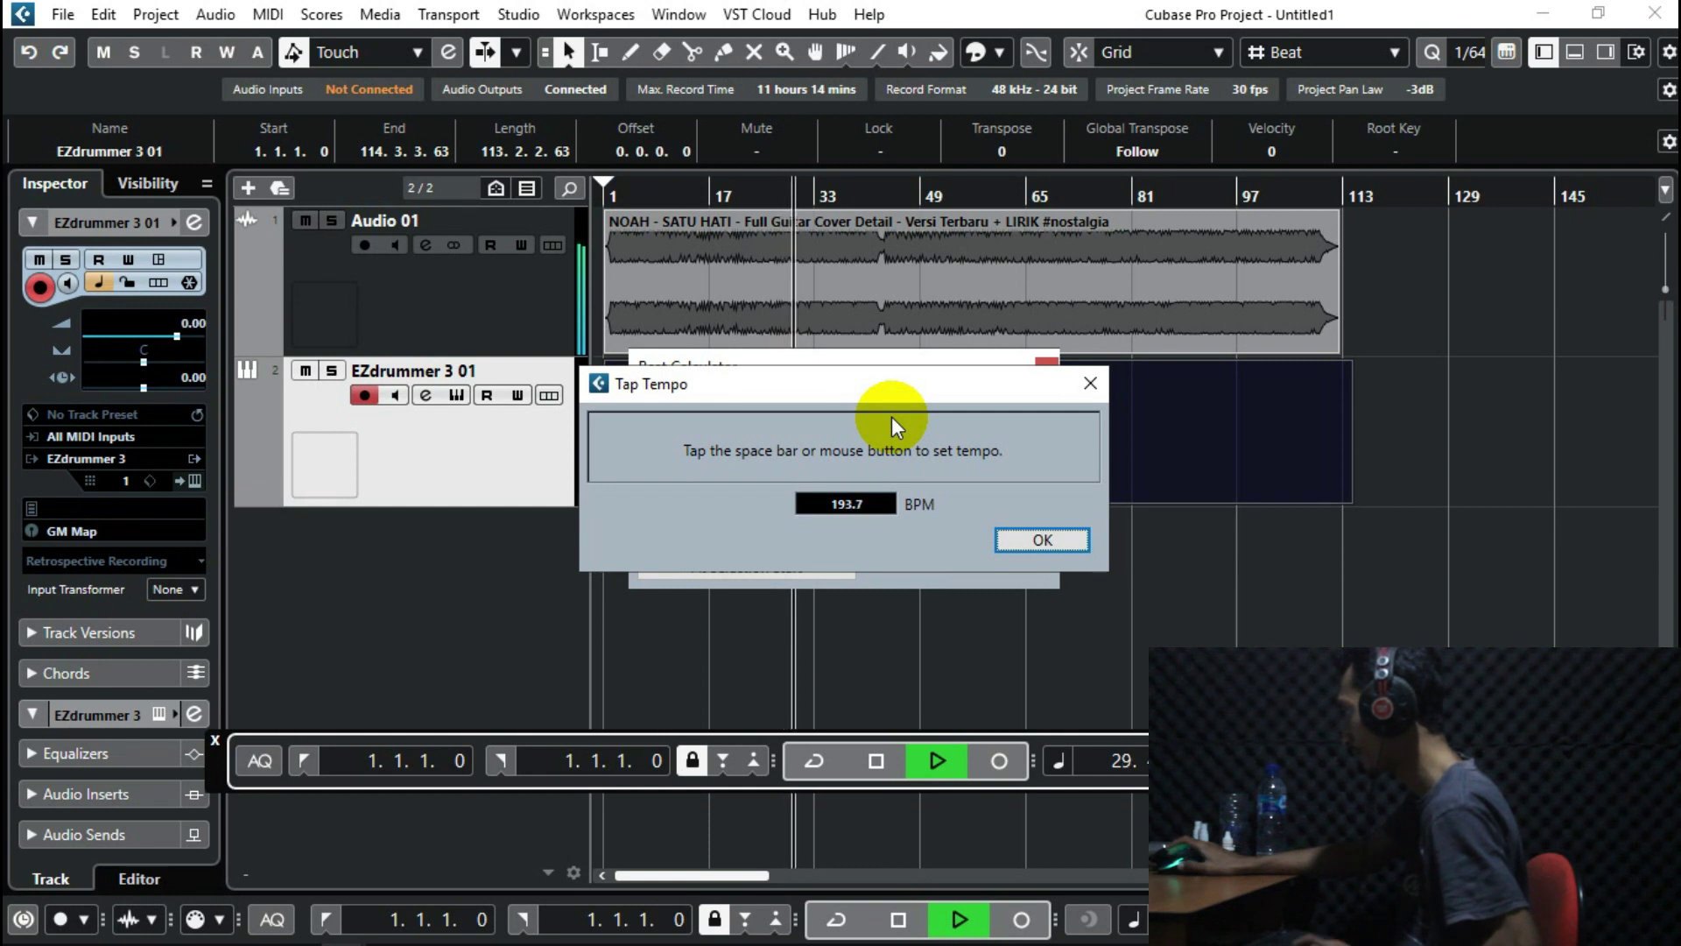
left_click(891, 416)
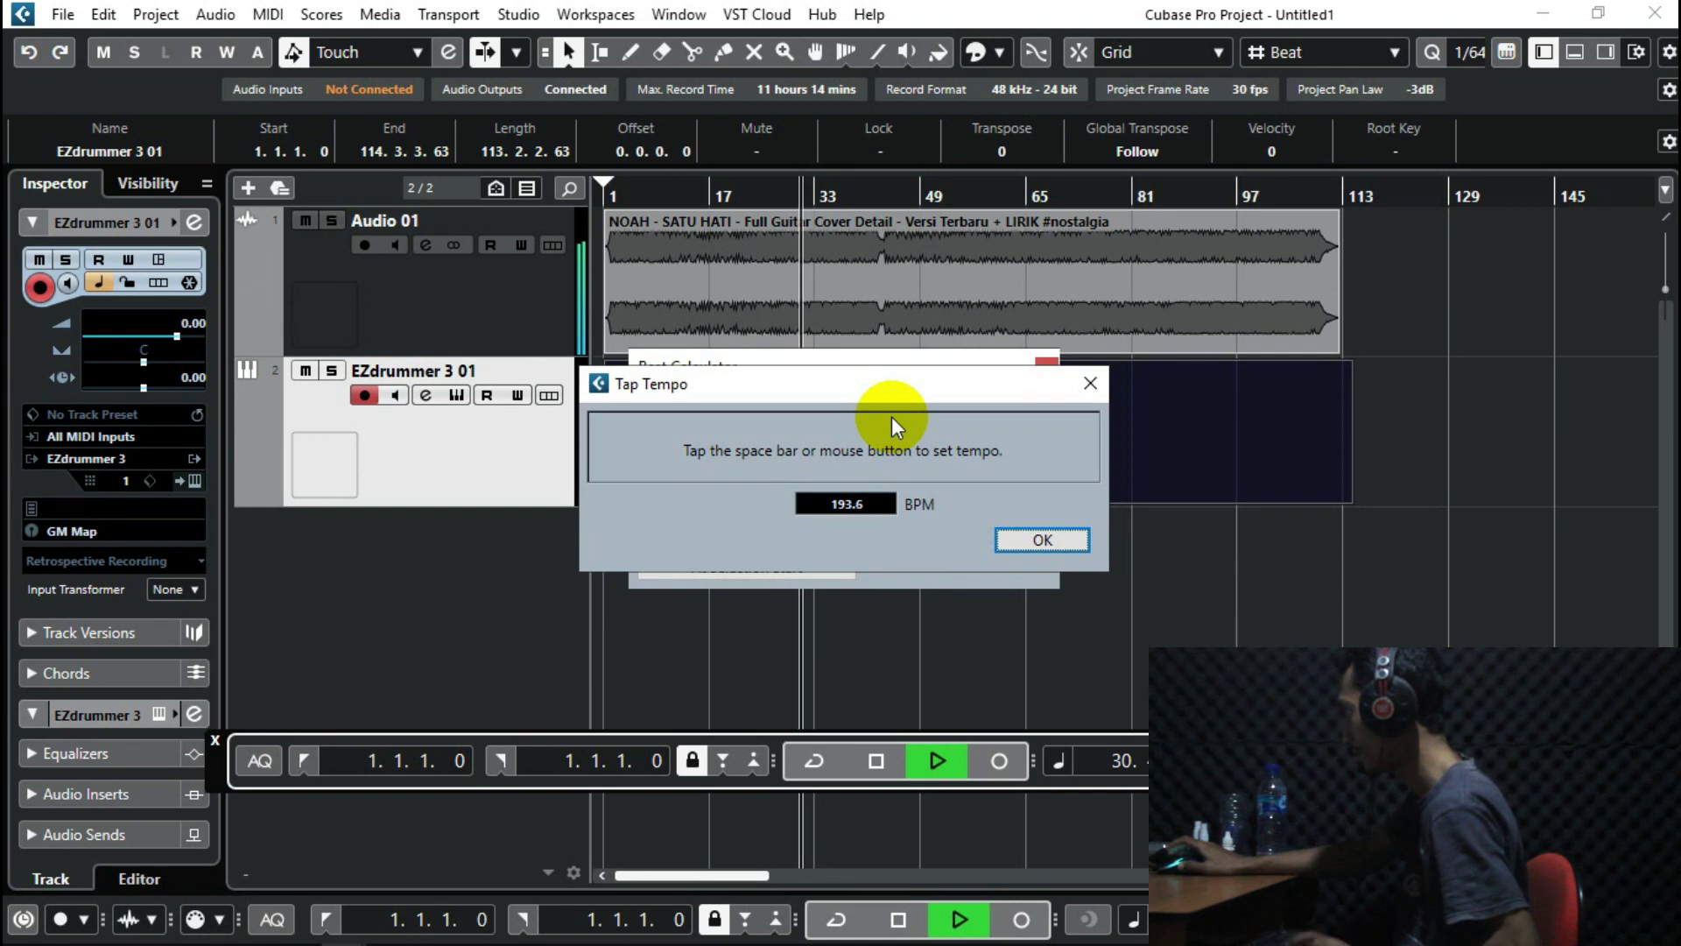
left_click(892, 417)
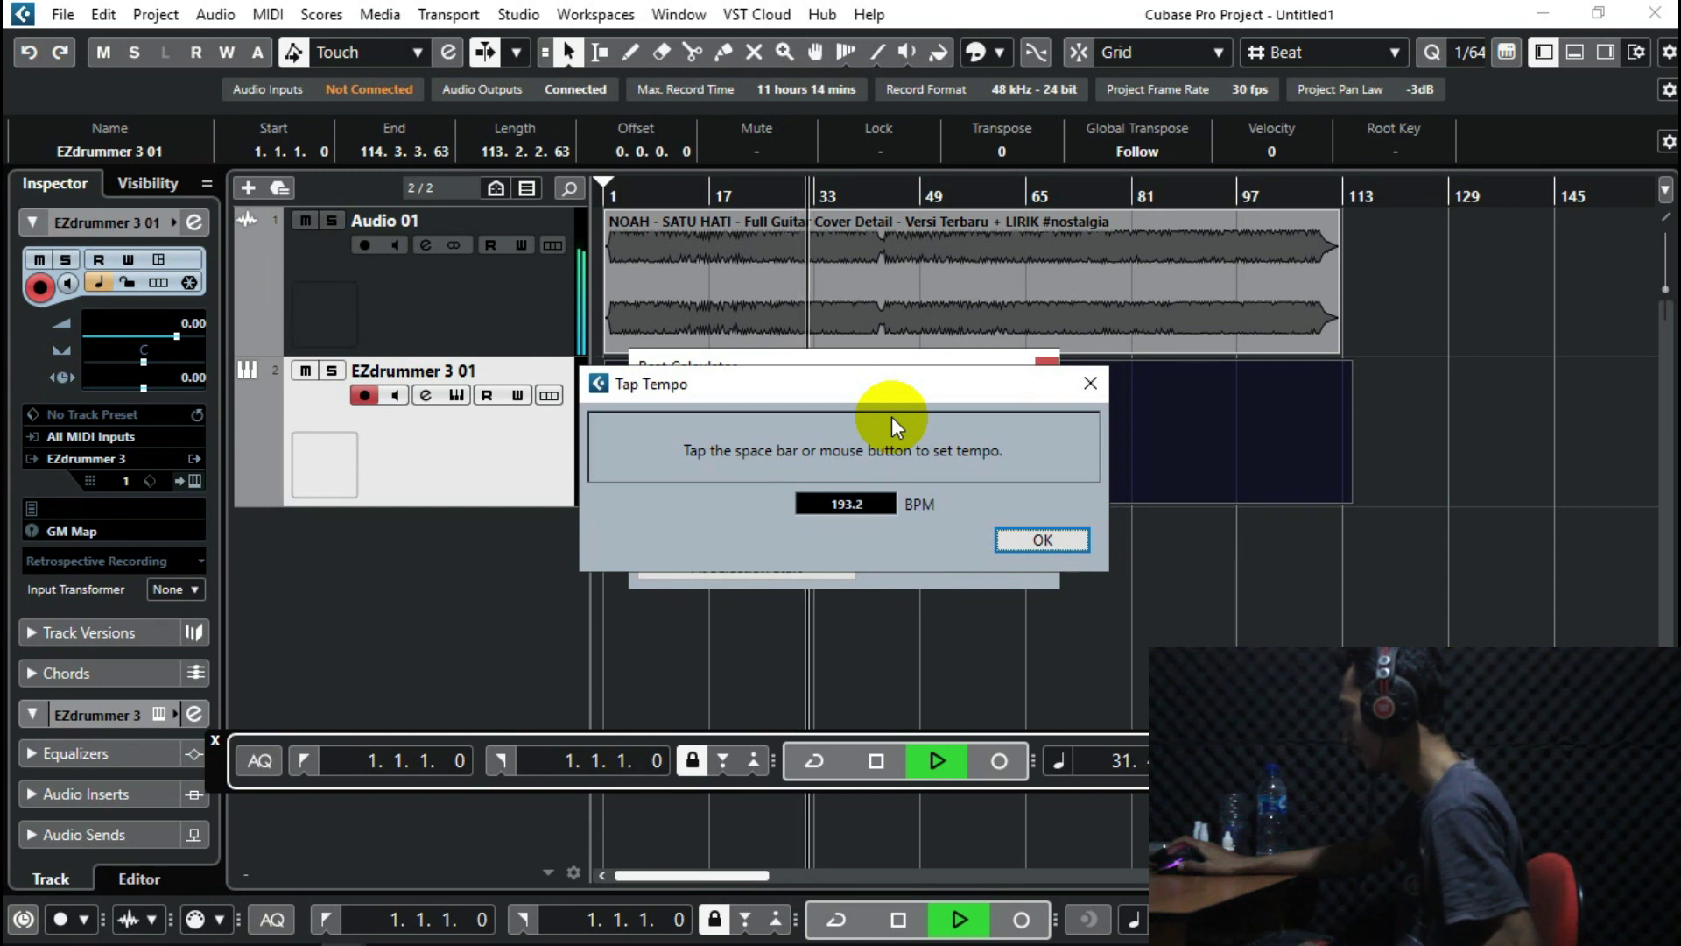
left_click(891, 417)
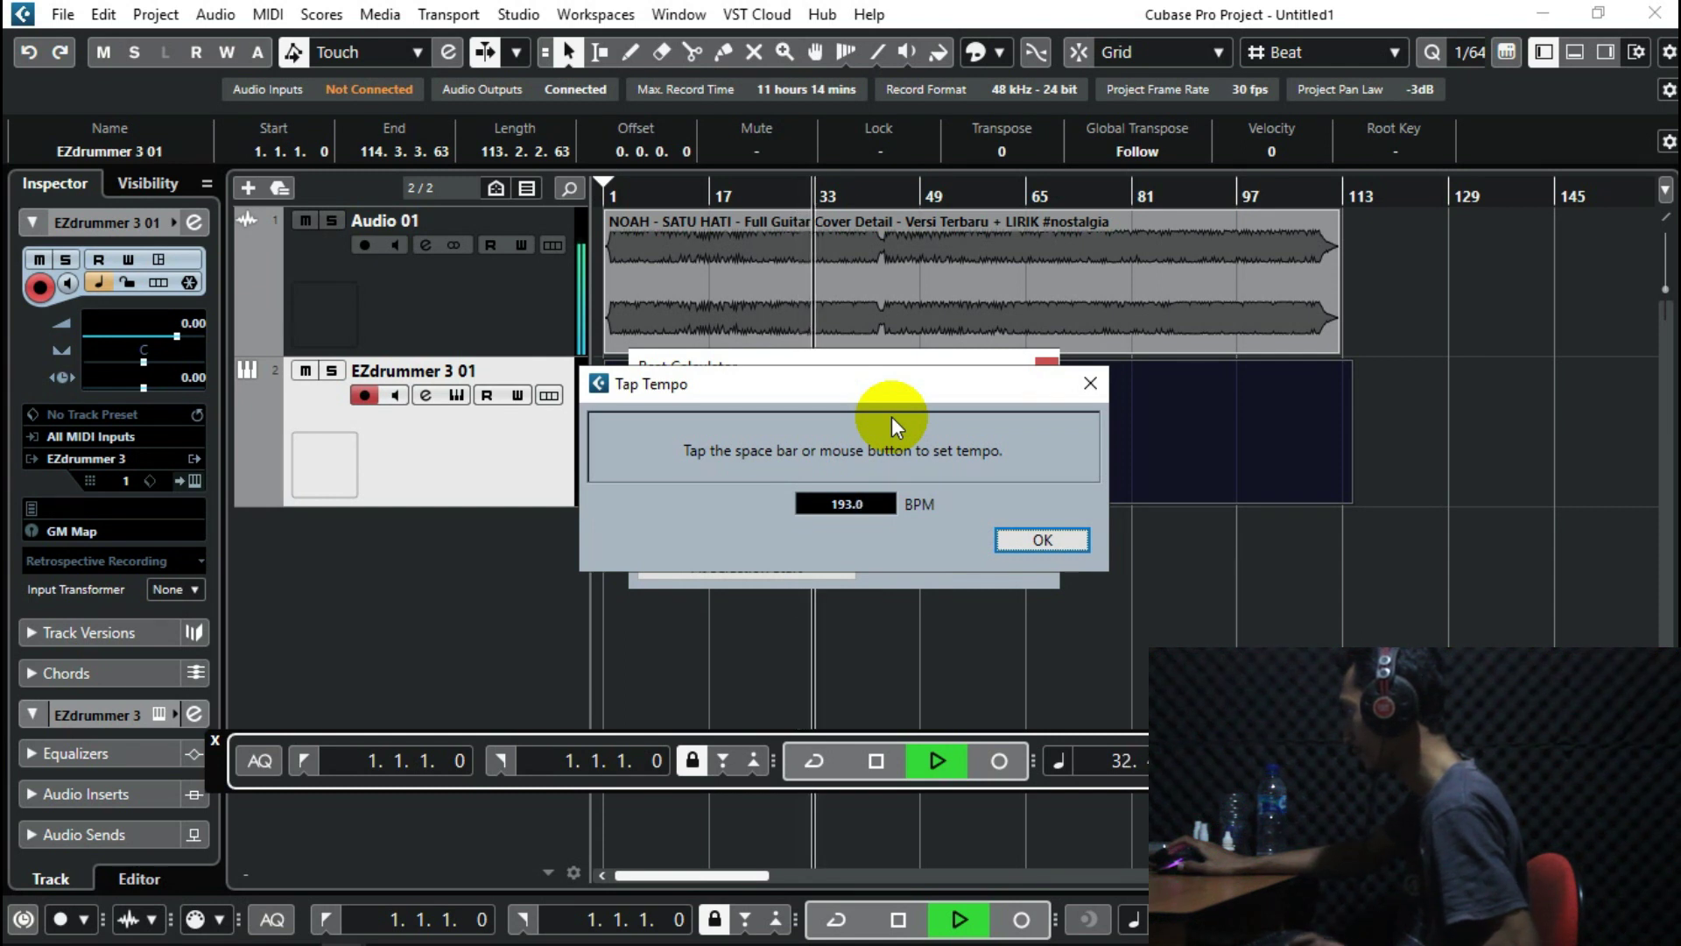
left_click(1040, 542)
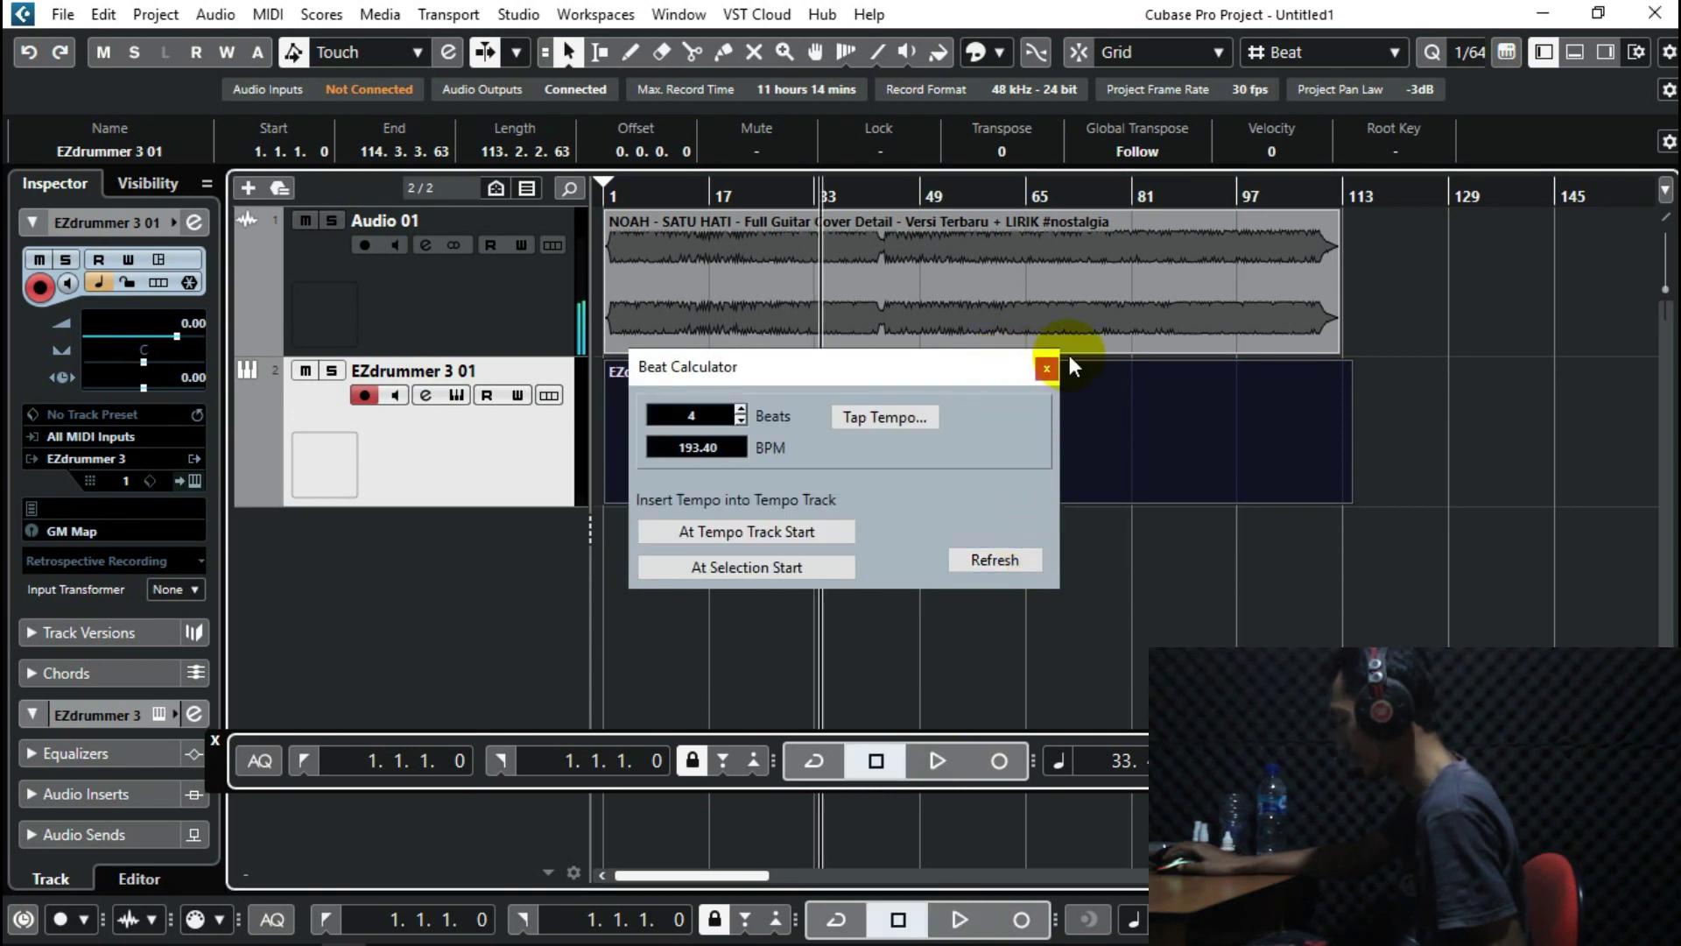
left_click(1048, 367)
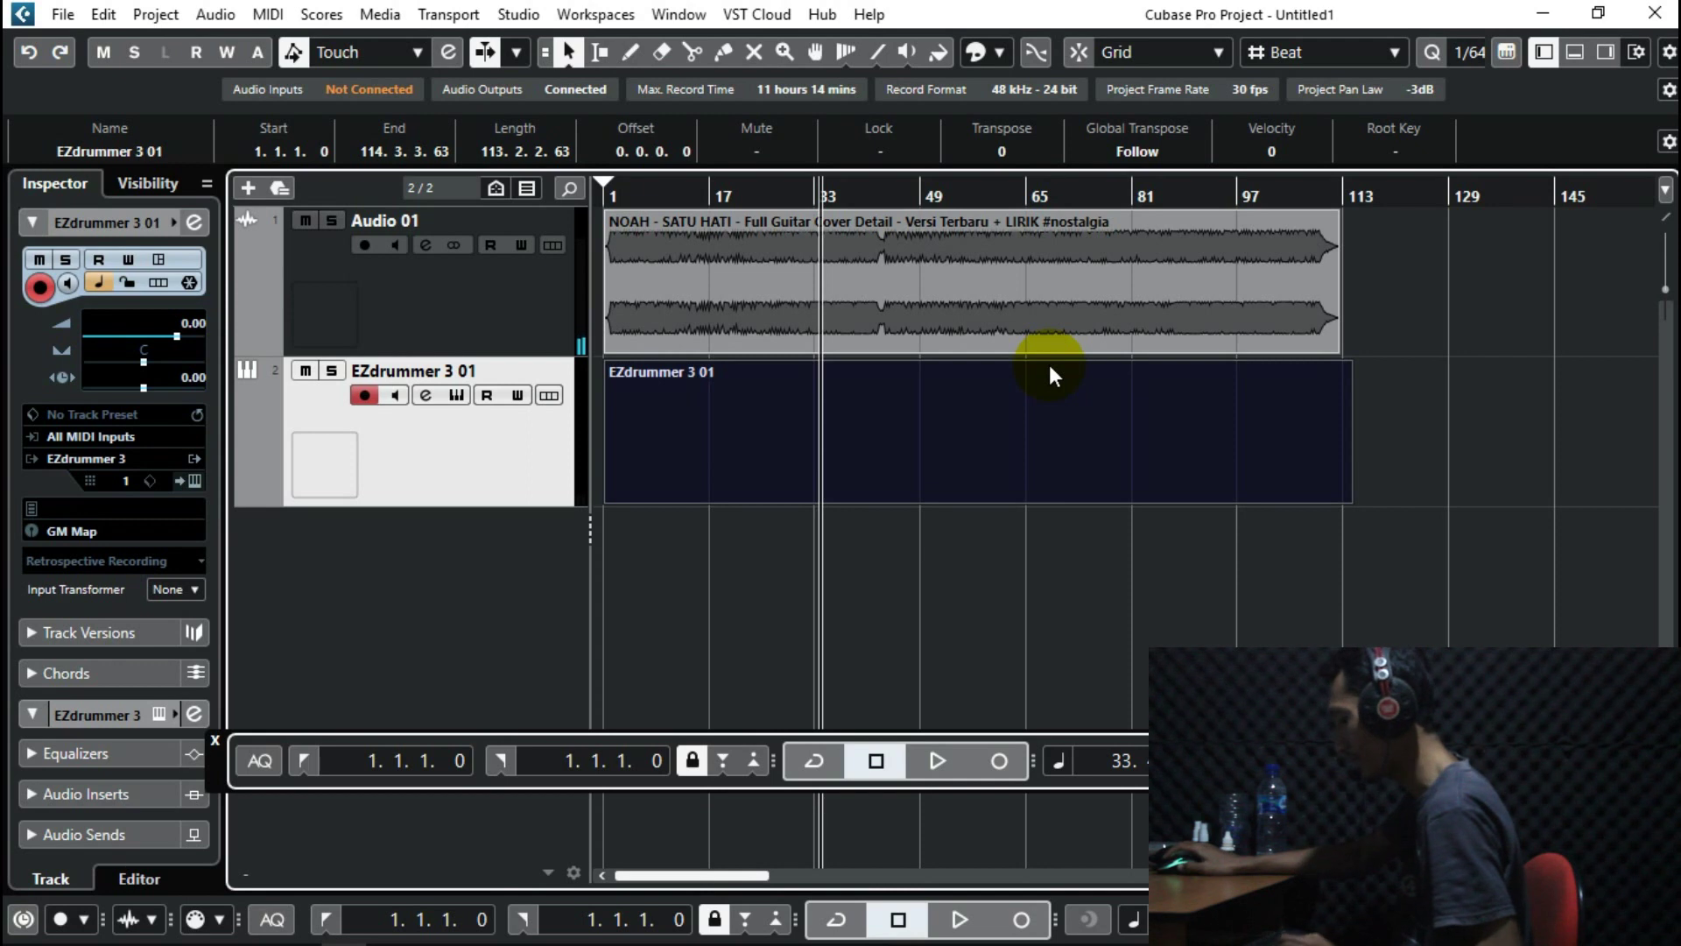
Start playback from the beginning of the project and open the Beat Calculator.
key("h")
key("h")
key("h")
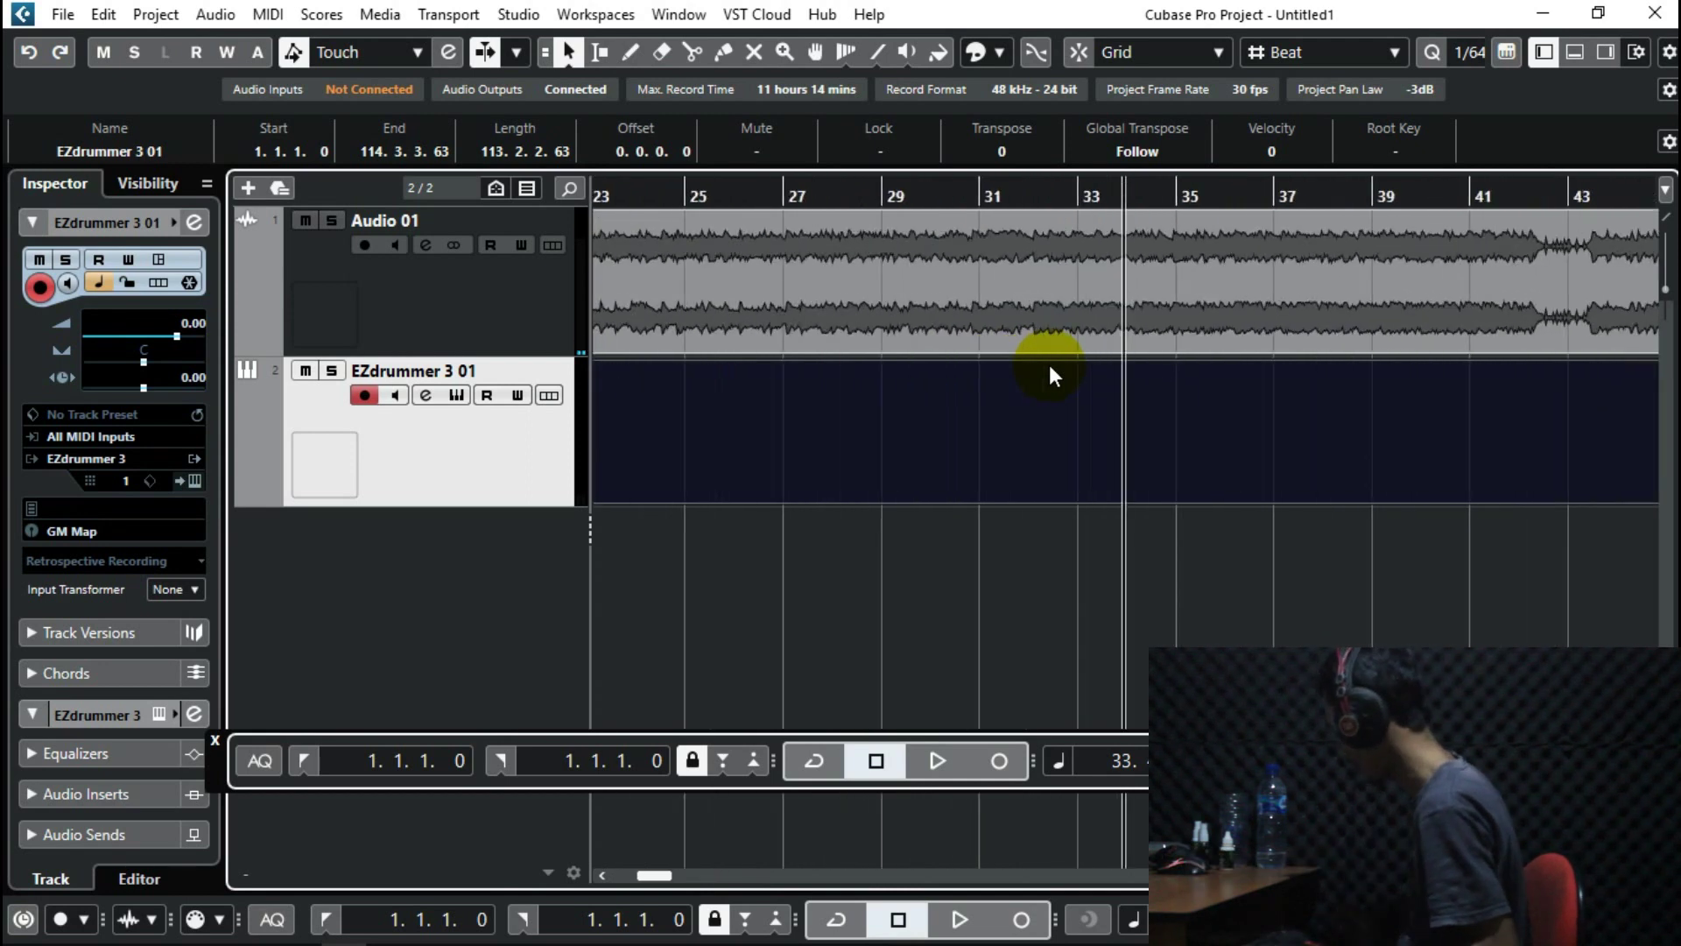
key("Home")
key("space")
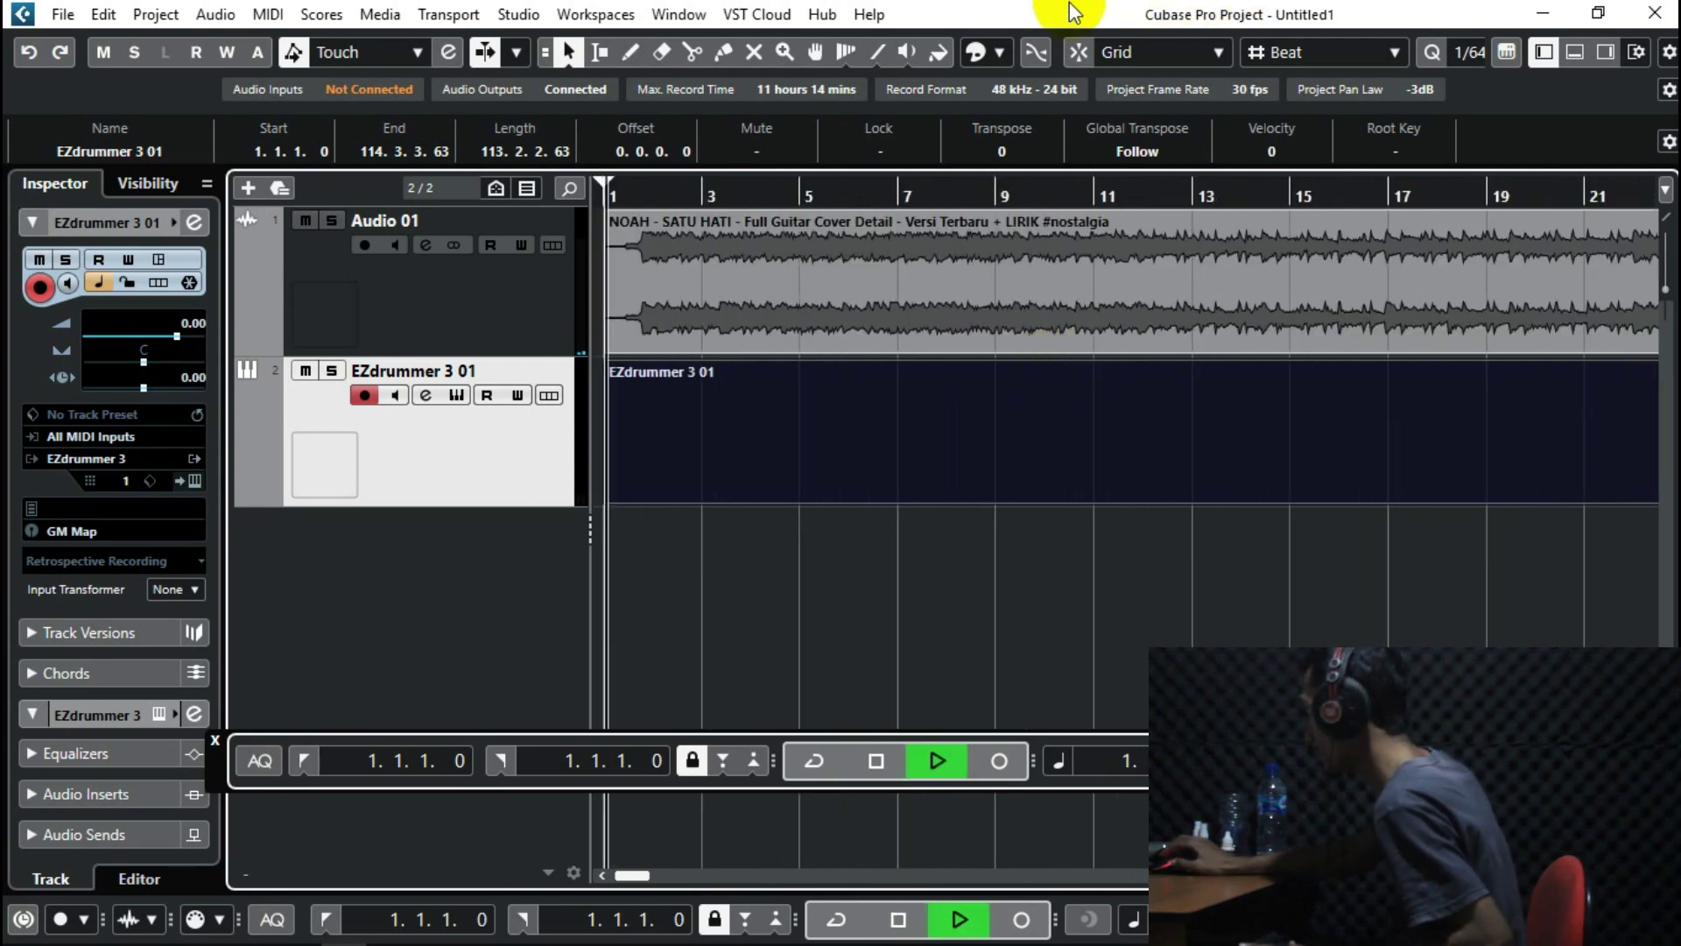
left_click(156, 14)
left_click(285, 372)
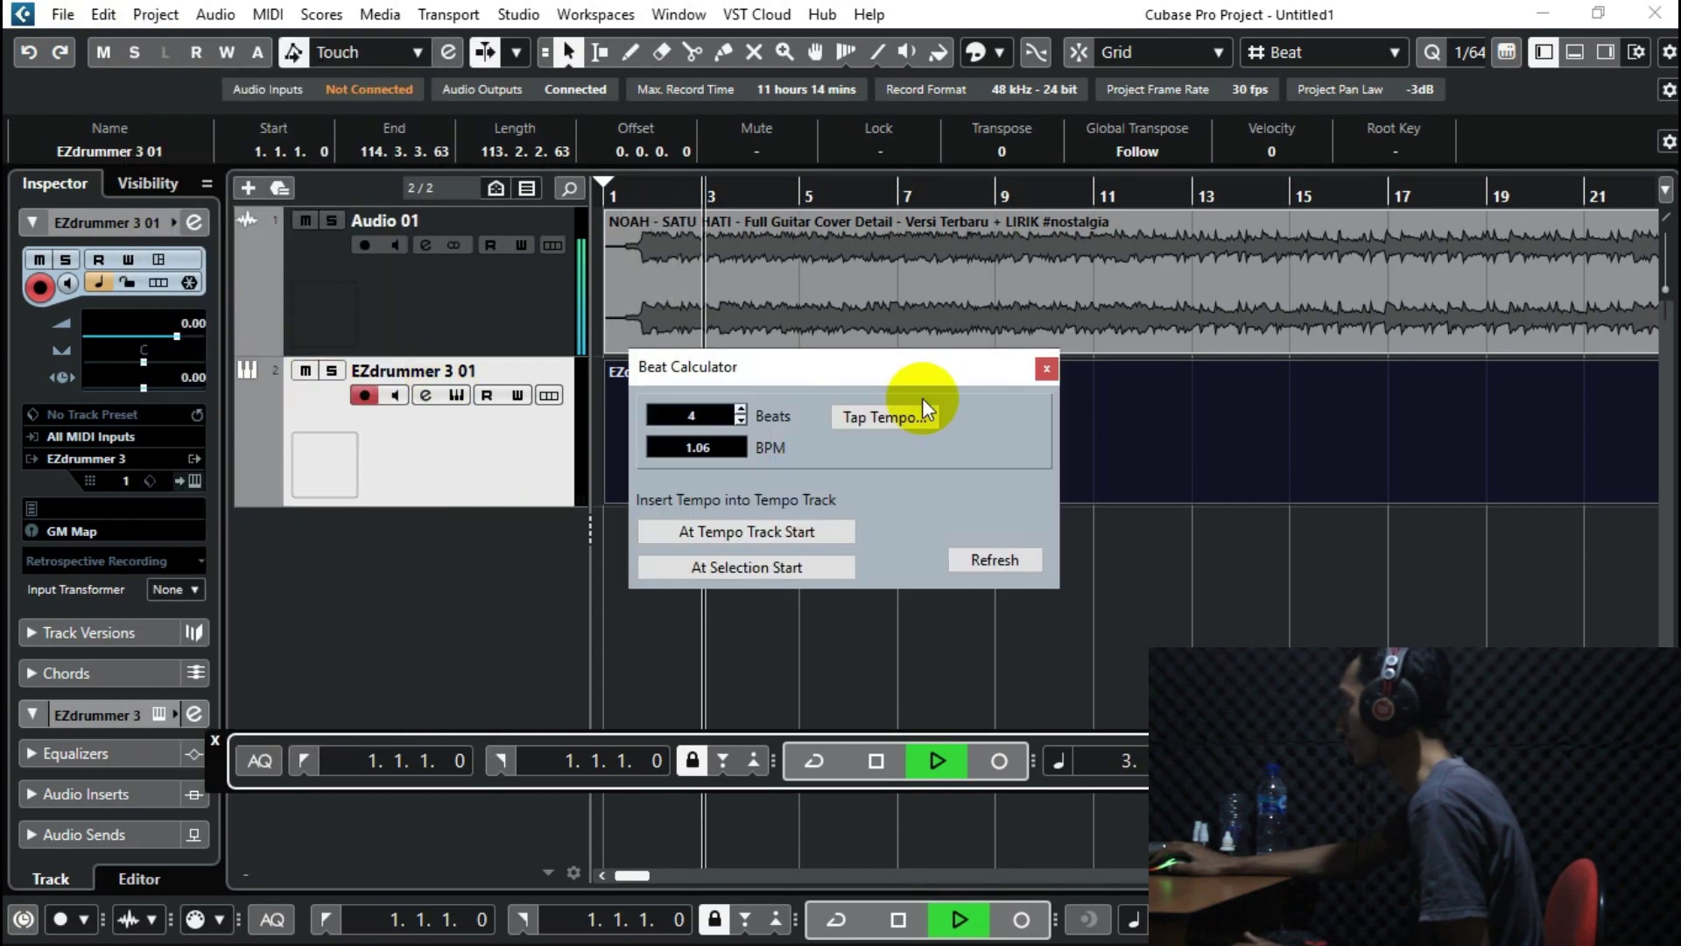
Repeat the Tap Tempo measurement over the song's opening, accept the result, stop playback and close the Beat Calculator.
left_click(891, 419)
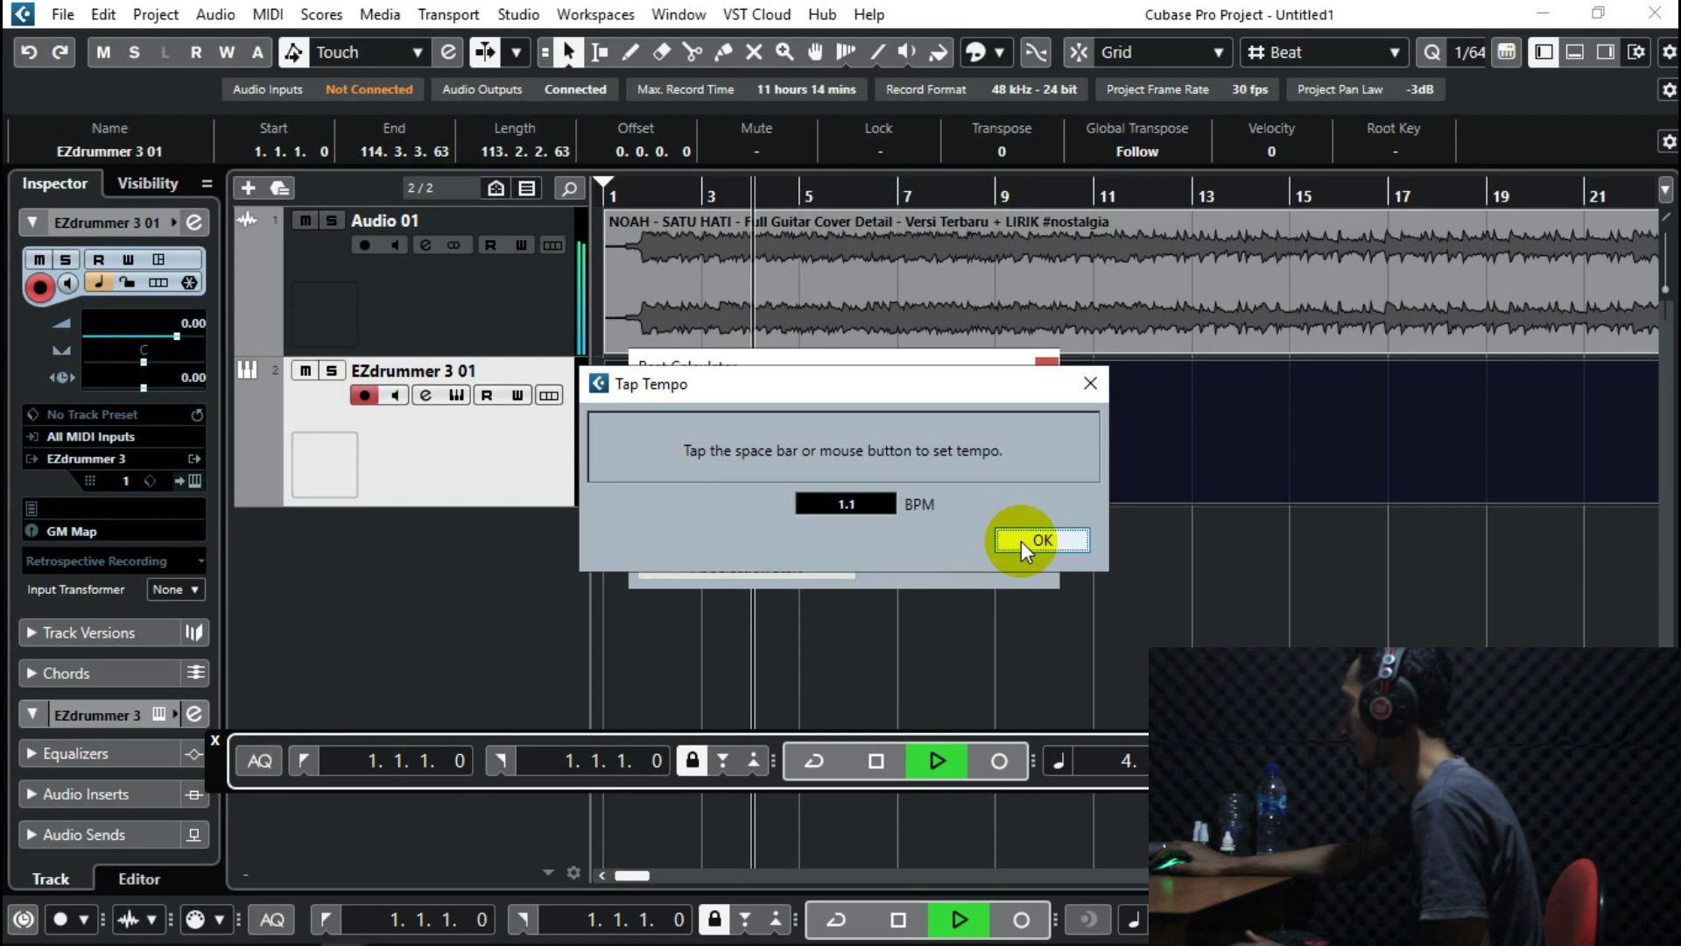
key("space")
key("space")
key("space")
key("space")
key("space")
key("space")
key("space")
key("space")
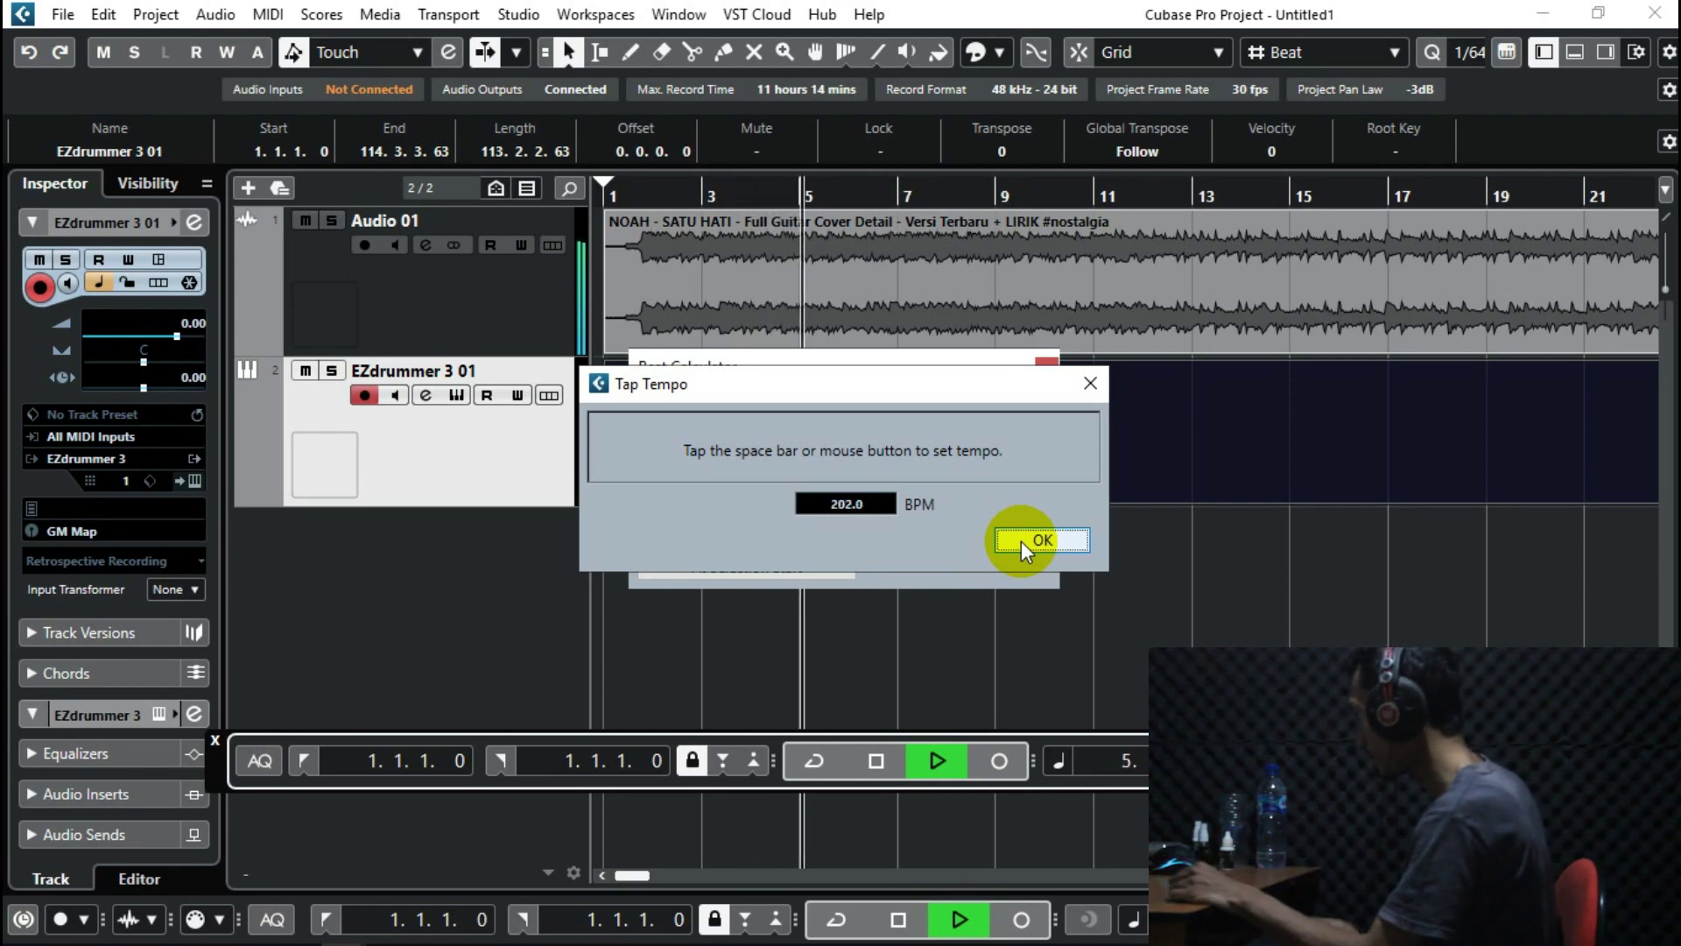
key("space")
key("space")
key("space")
key("space")
key("space")
key("space")
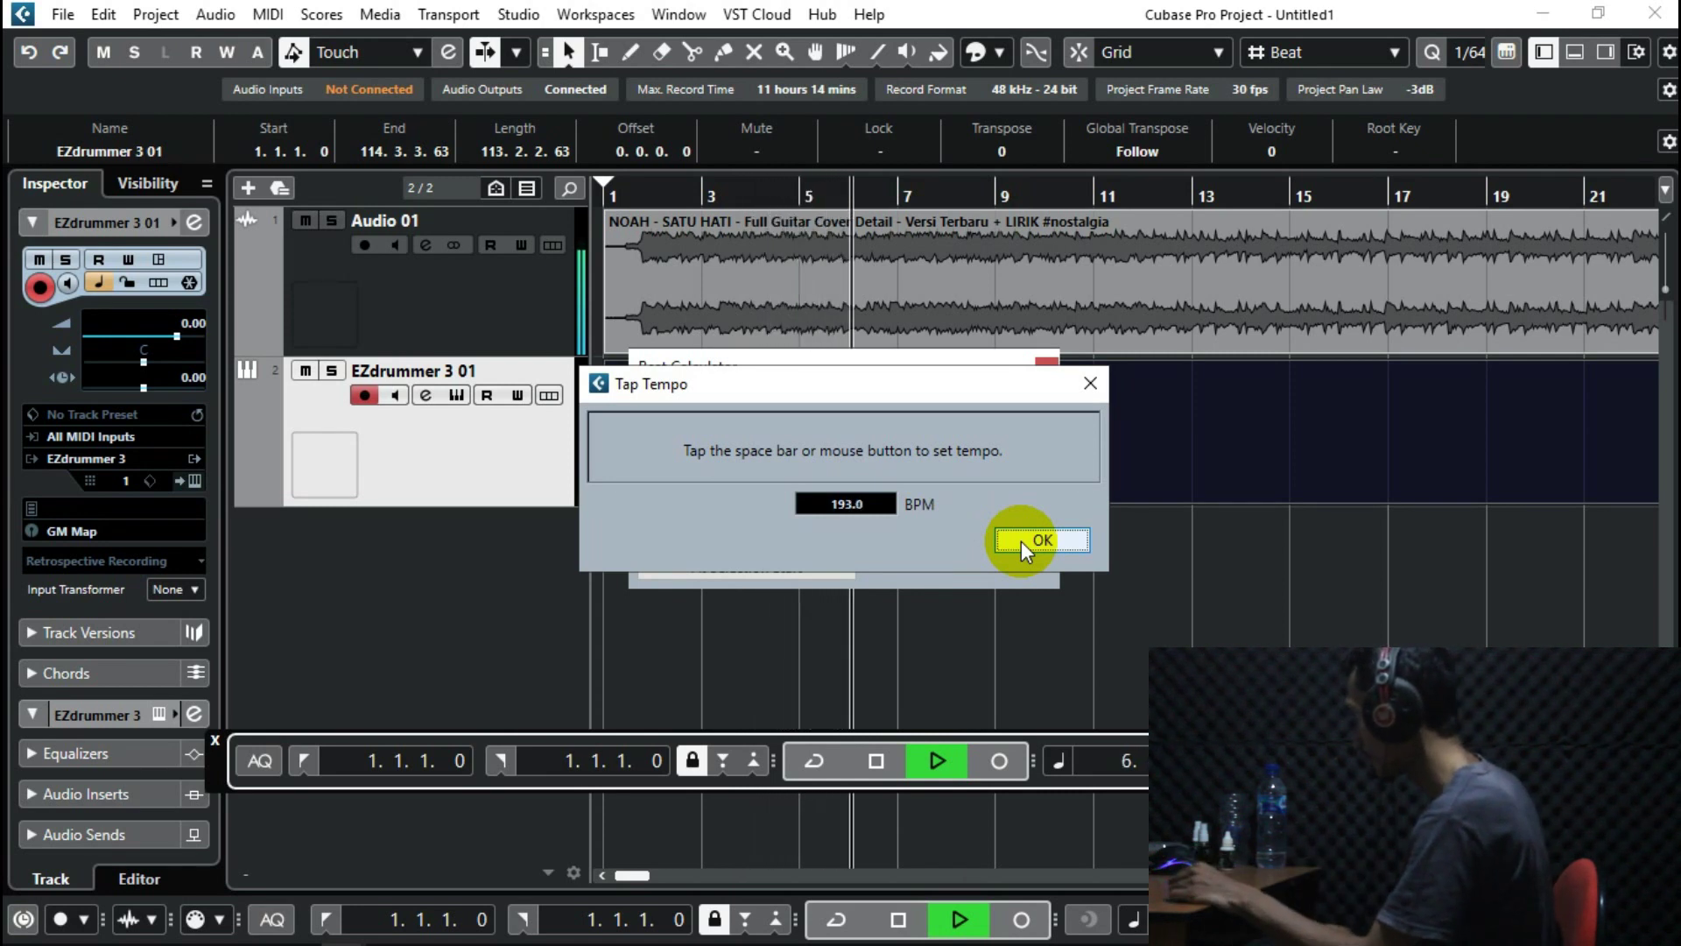
key("space")
key("space")
key("space")
key("space")
key("space")
key("space")
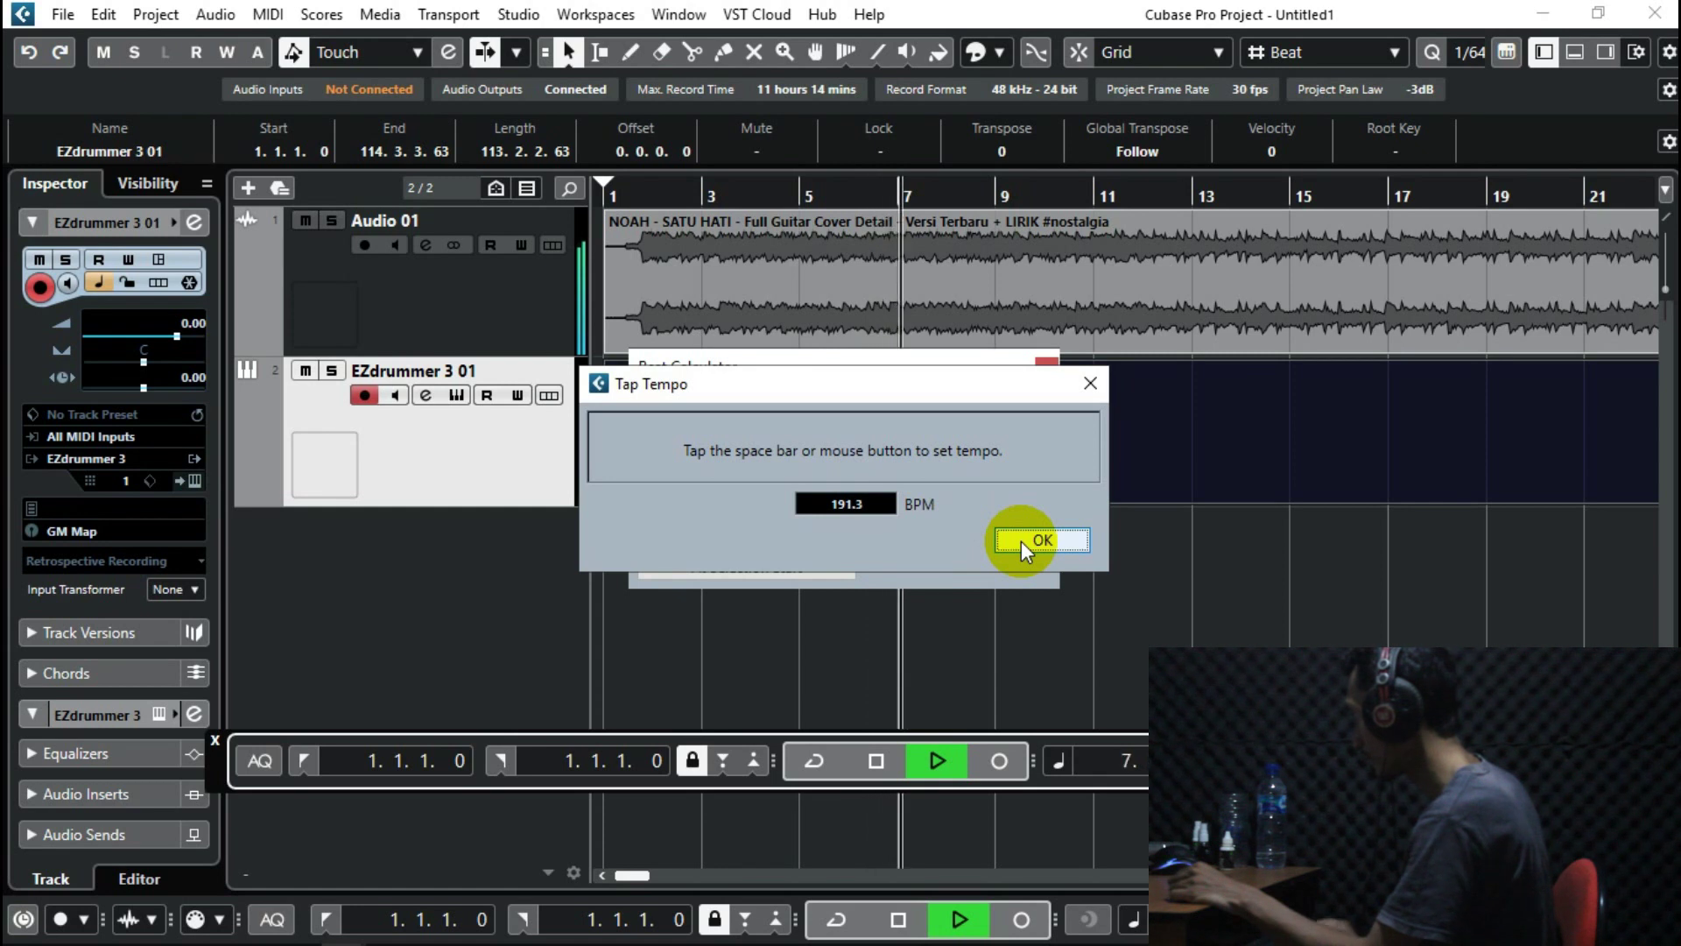
key("space")
key("space")
key("space")
key("space")
key("space")
key("space")
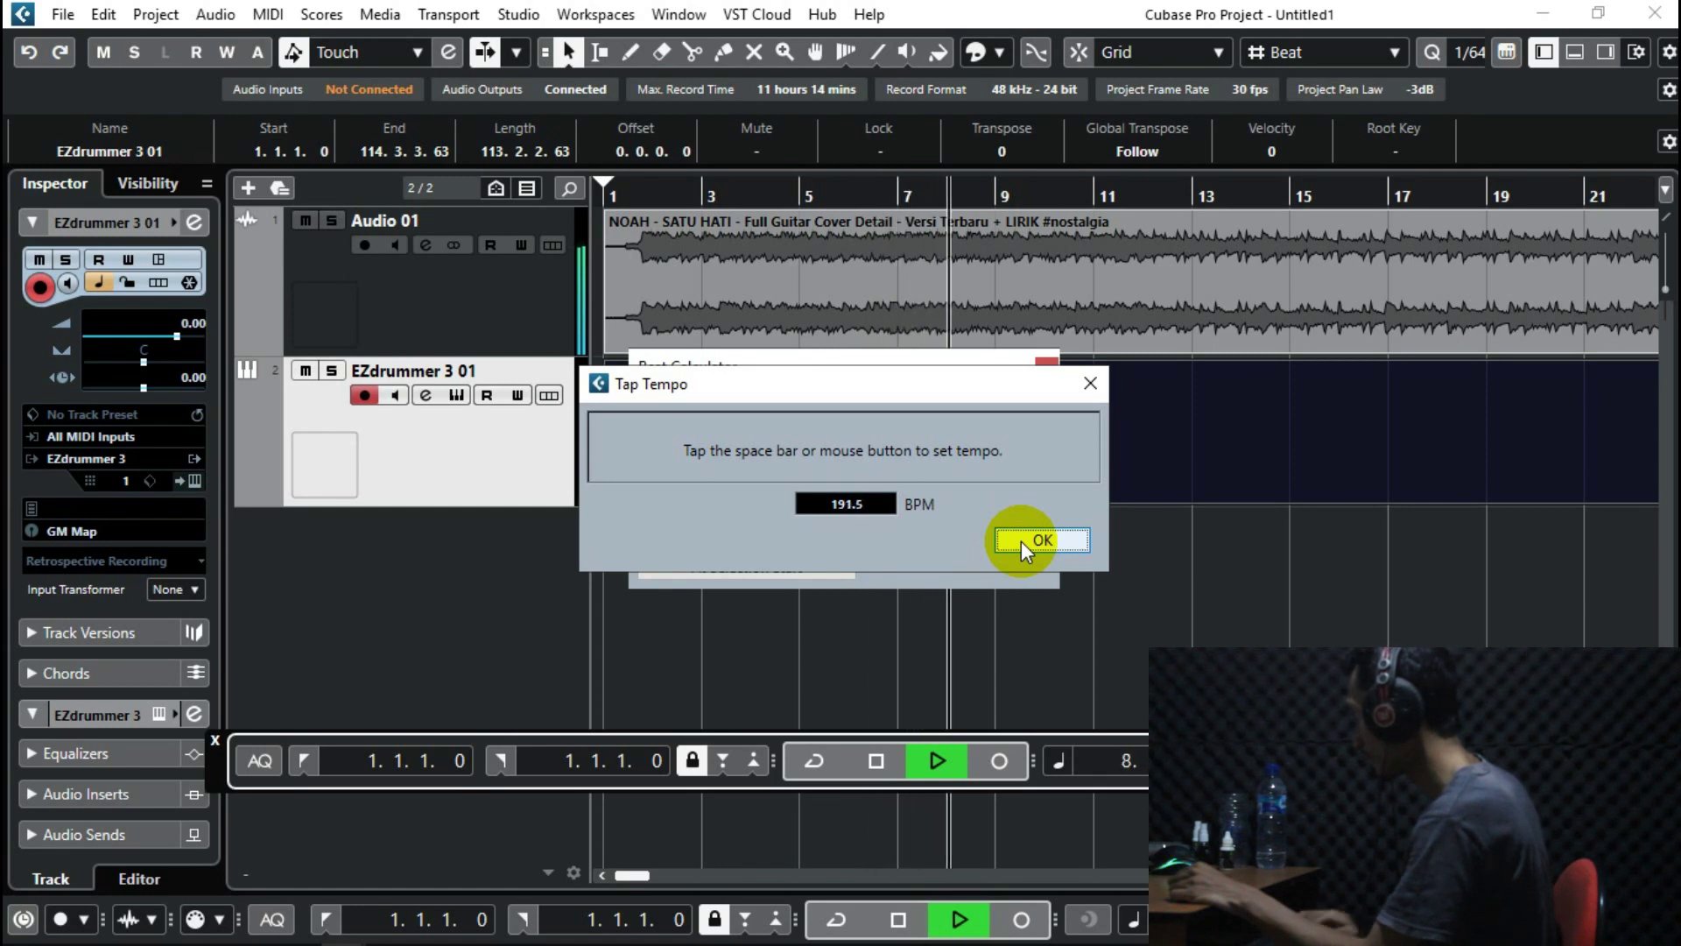
key("space")
key("space")
key("space")
key("space")
key("space")
key("space")
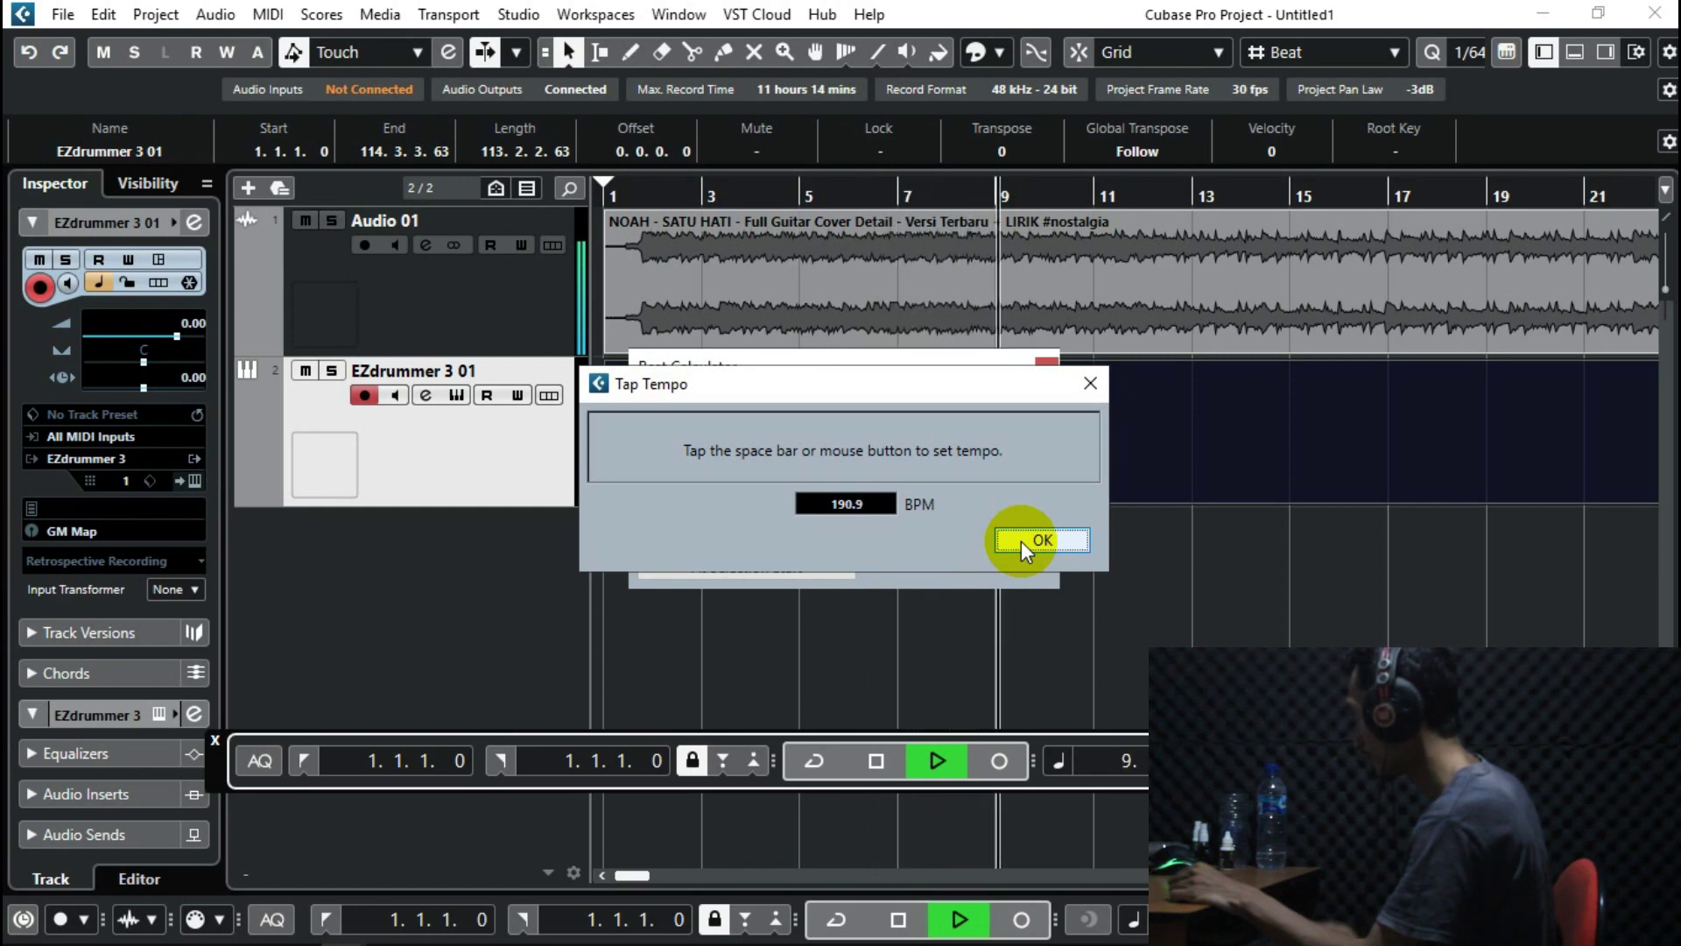
key("space")
key("space")
key("space")
key("space")
key("space")
key("space")
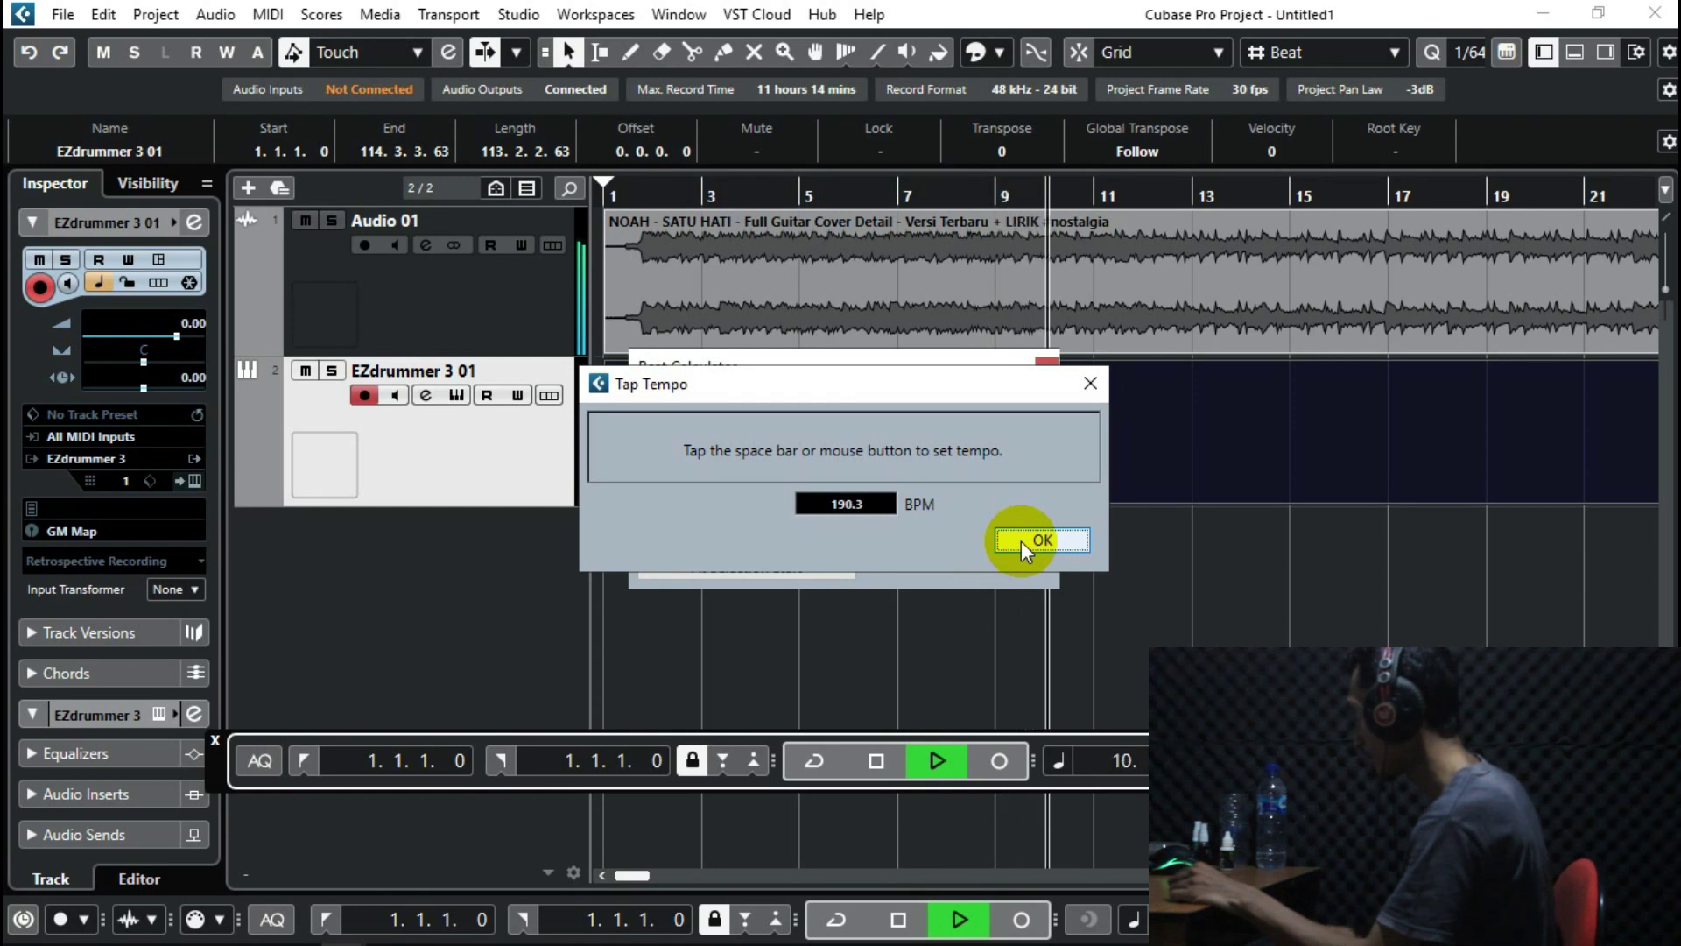
key("space")
key("space")
key("space")
key("space")
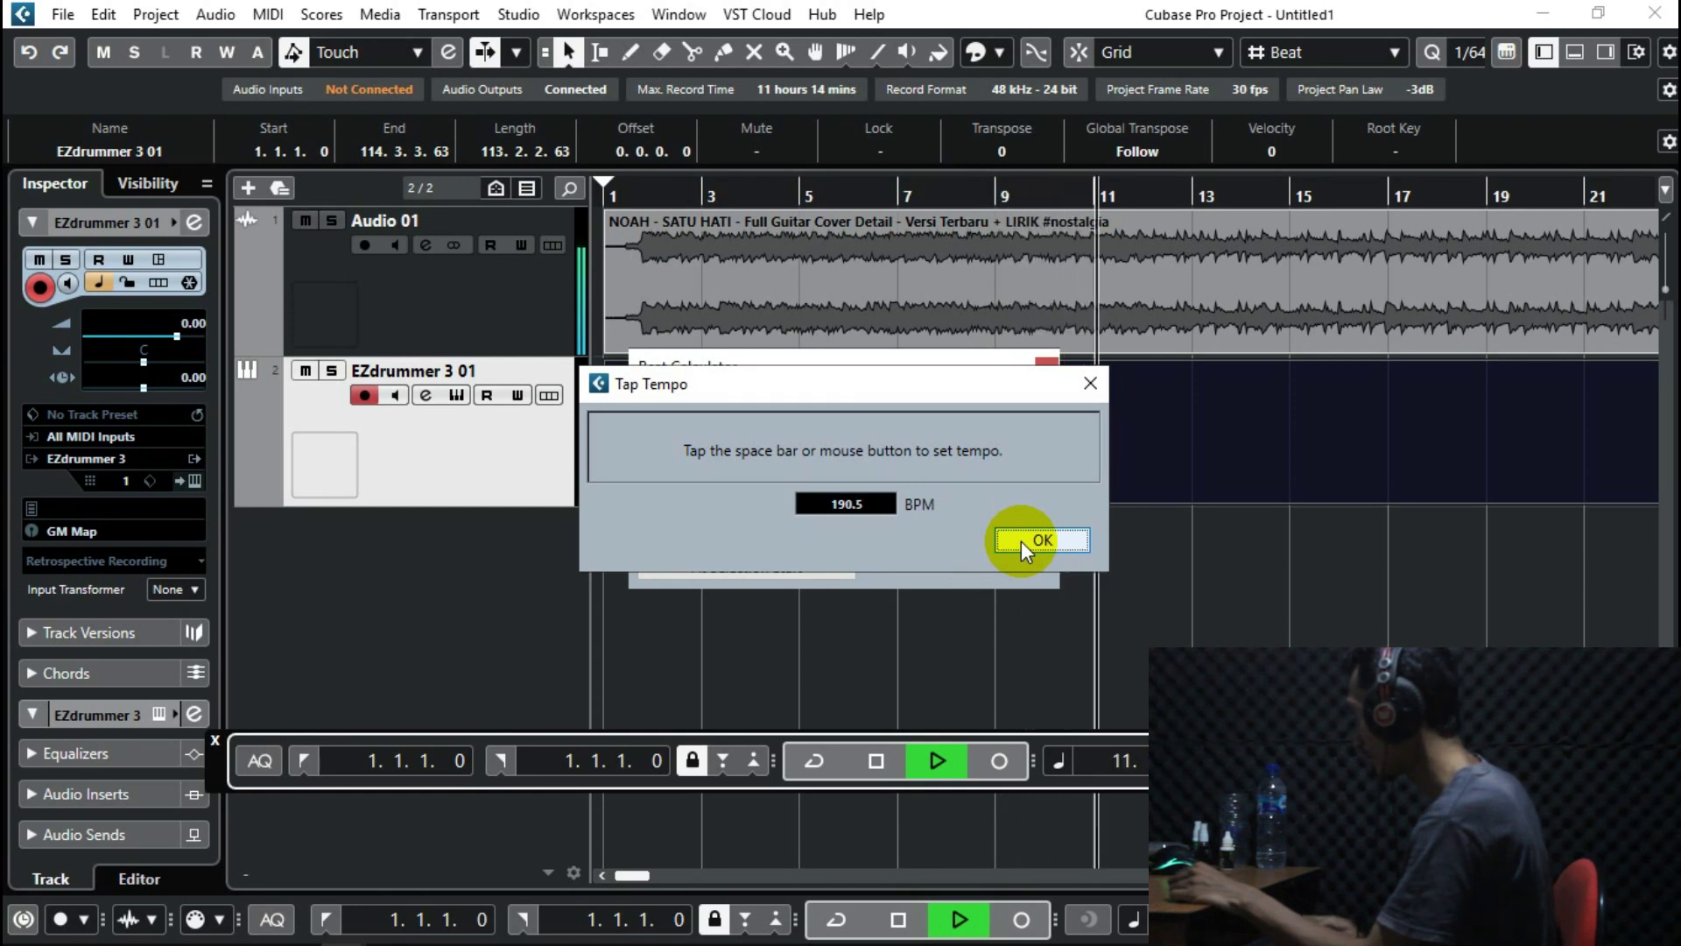
key("space")
key("space")
key("space")
key("space")
key("space")
key("space")
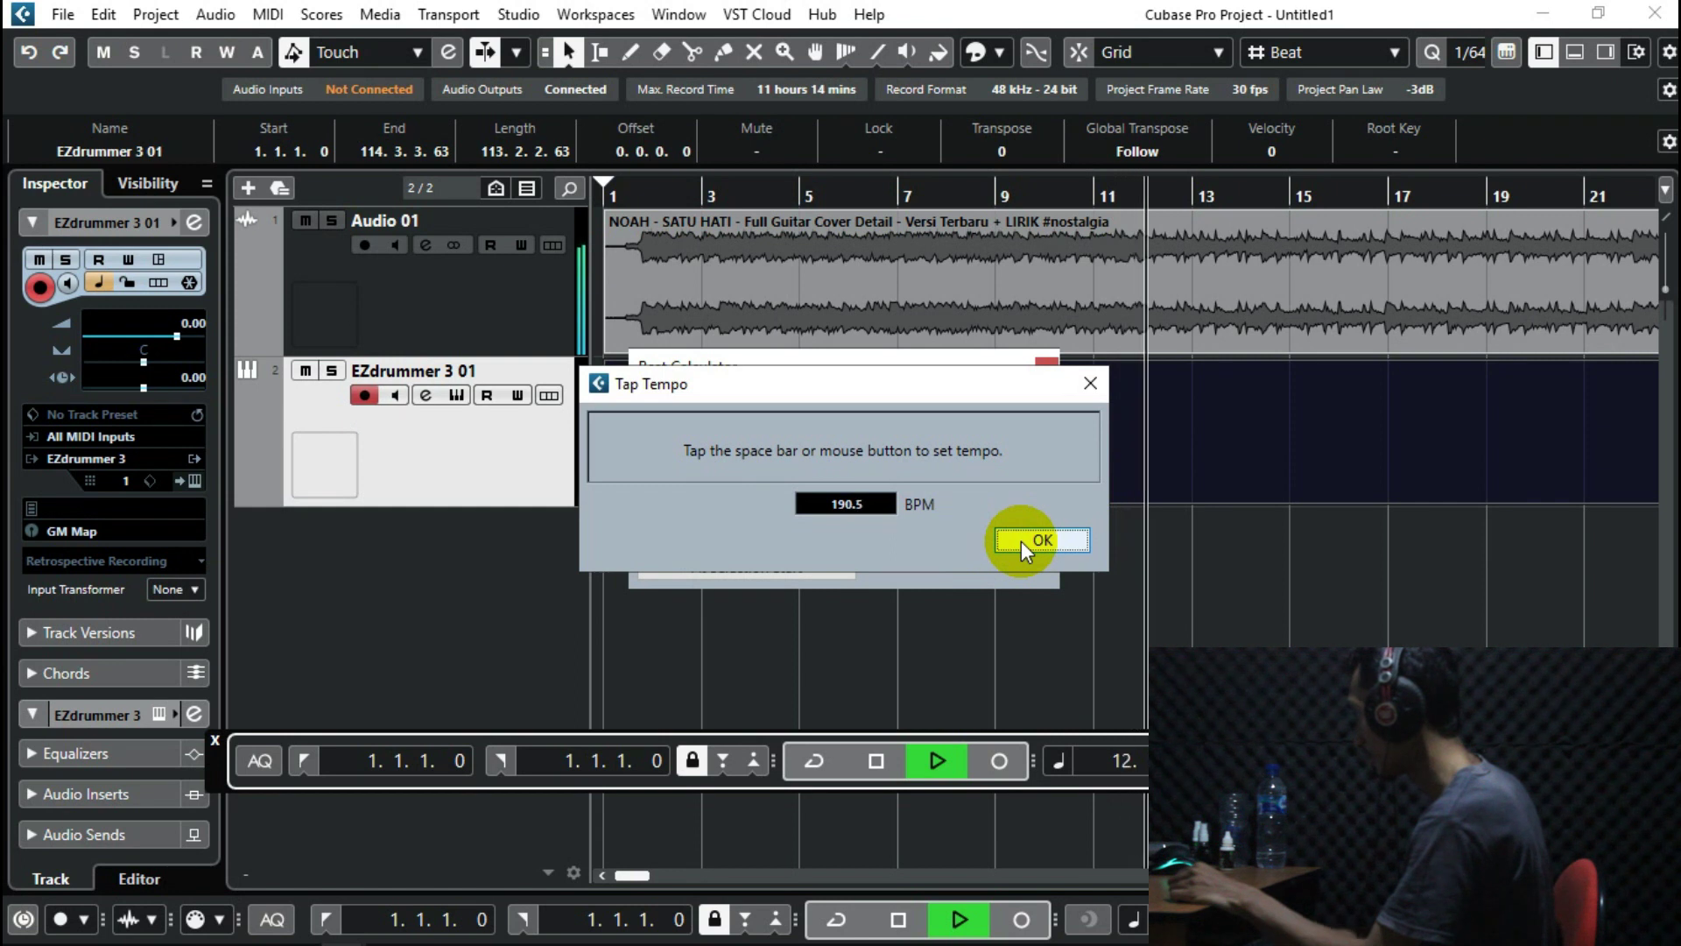
key("space")
key("space")
key("space")
key("space")
key("space")
key("space")
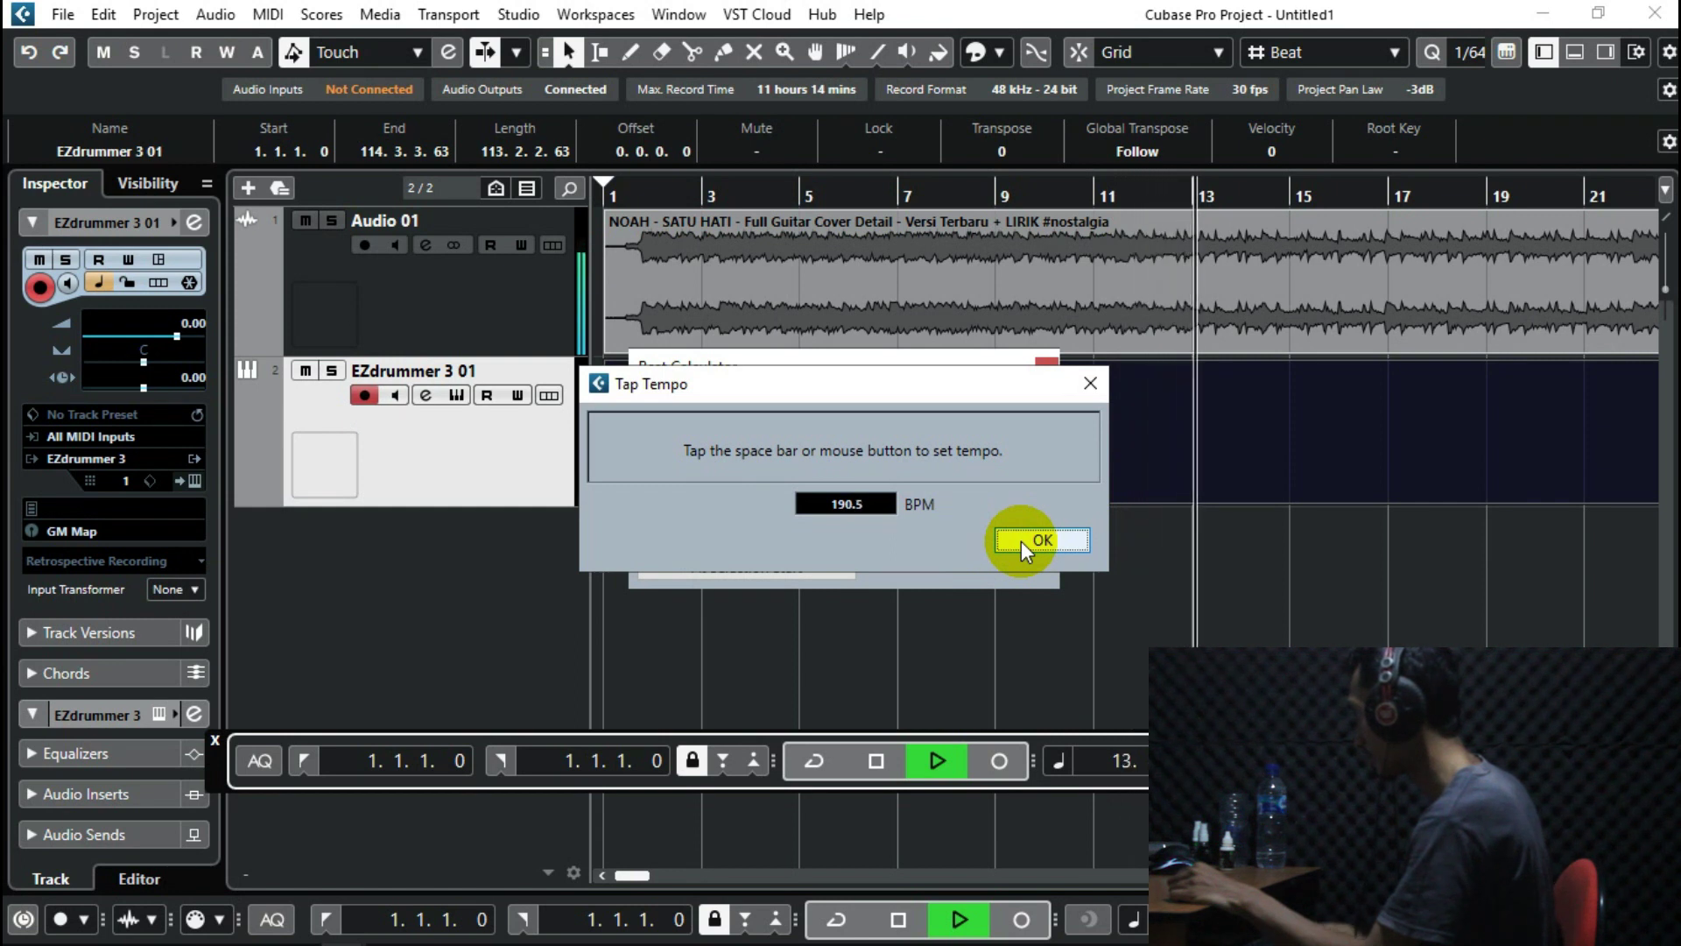
key("space")
key("space")
key("space")
key("space")
key("space")
key("space")
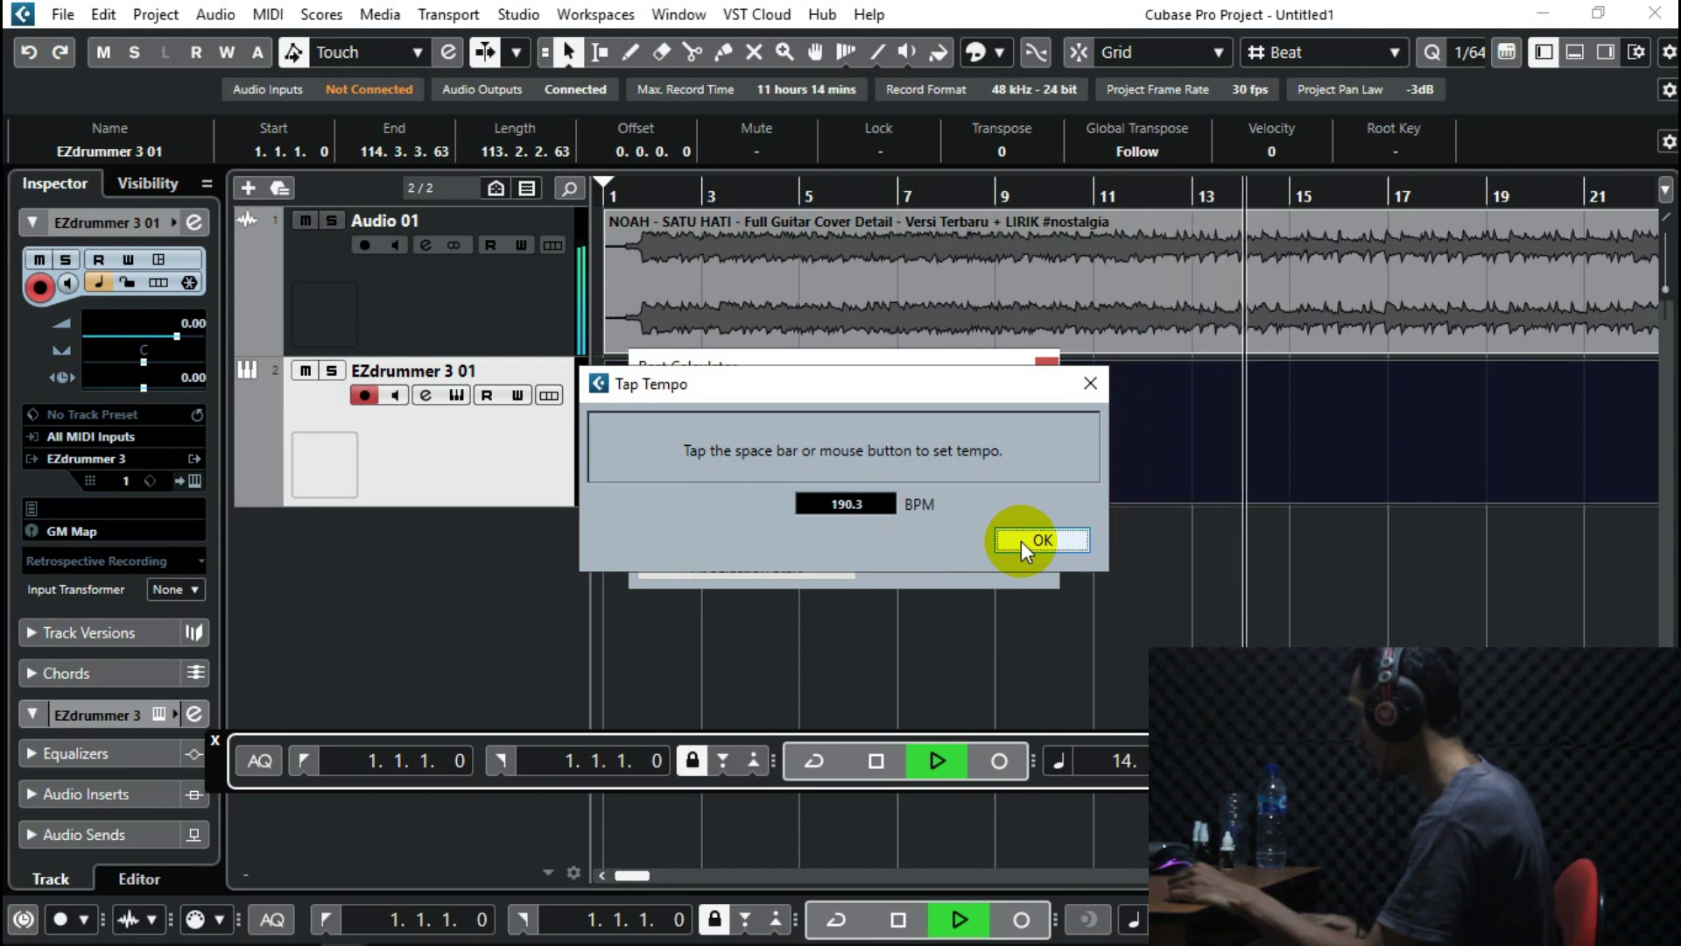
key("space")
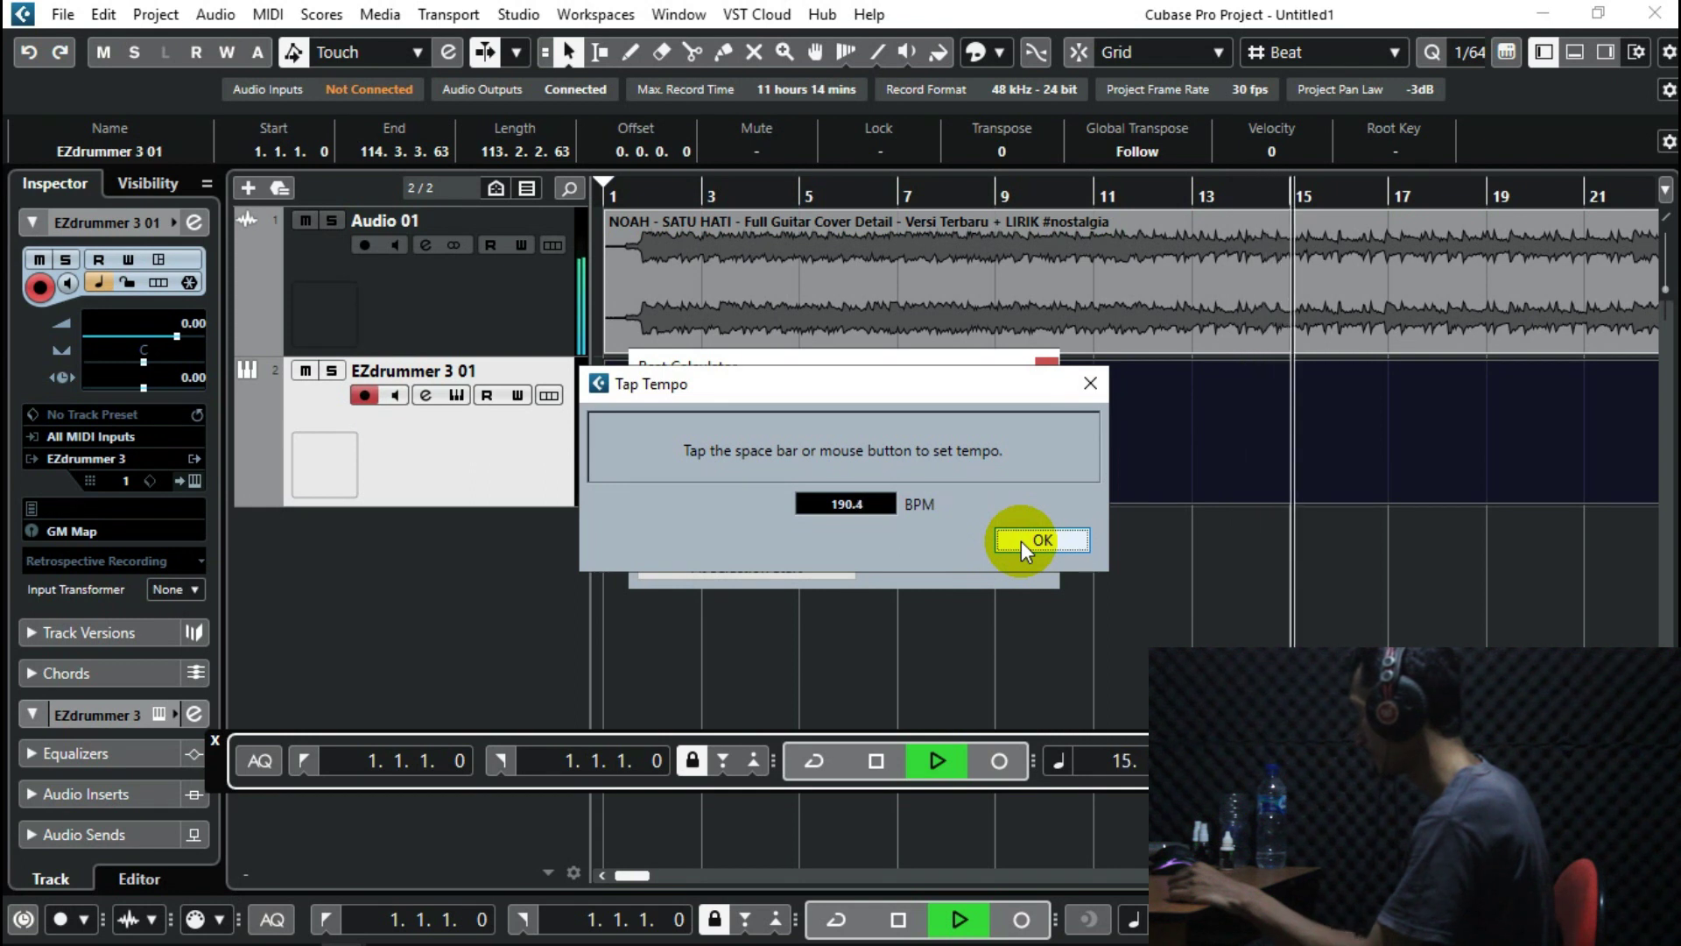
key("space")
key("space")
key("space")
key("space")
key("space")
key("space")
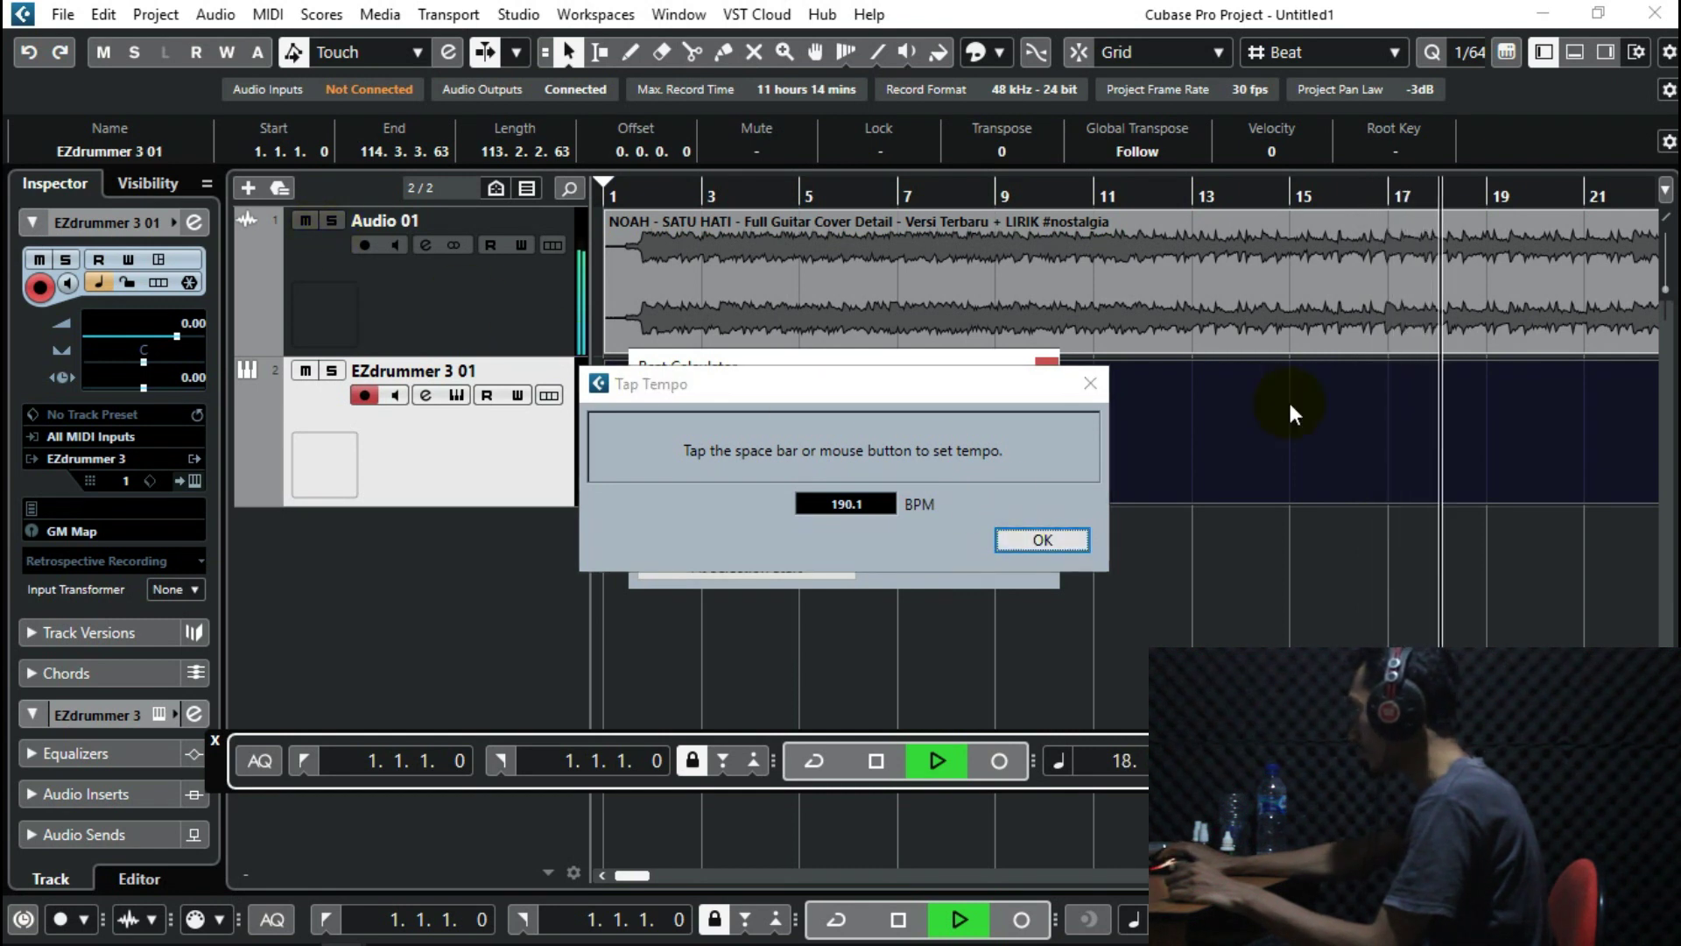
left_click(1315, 623)
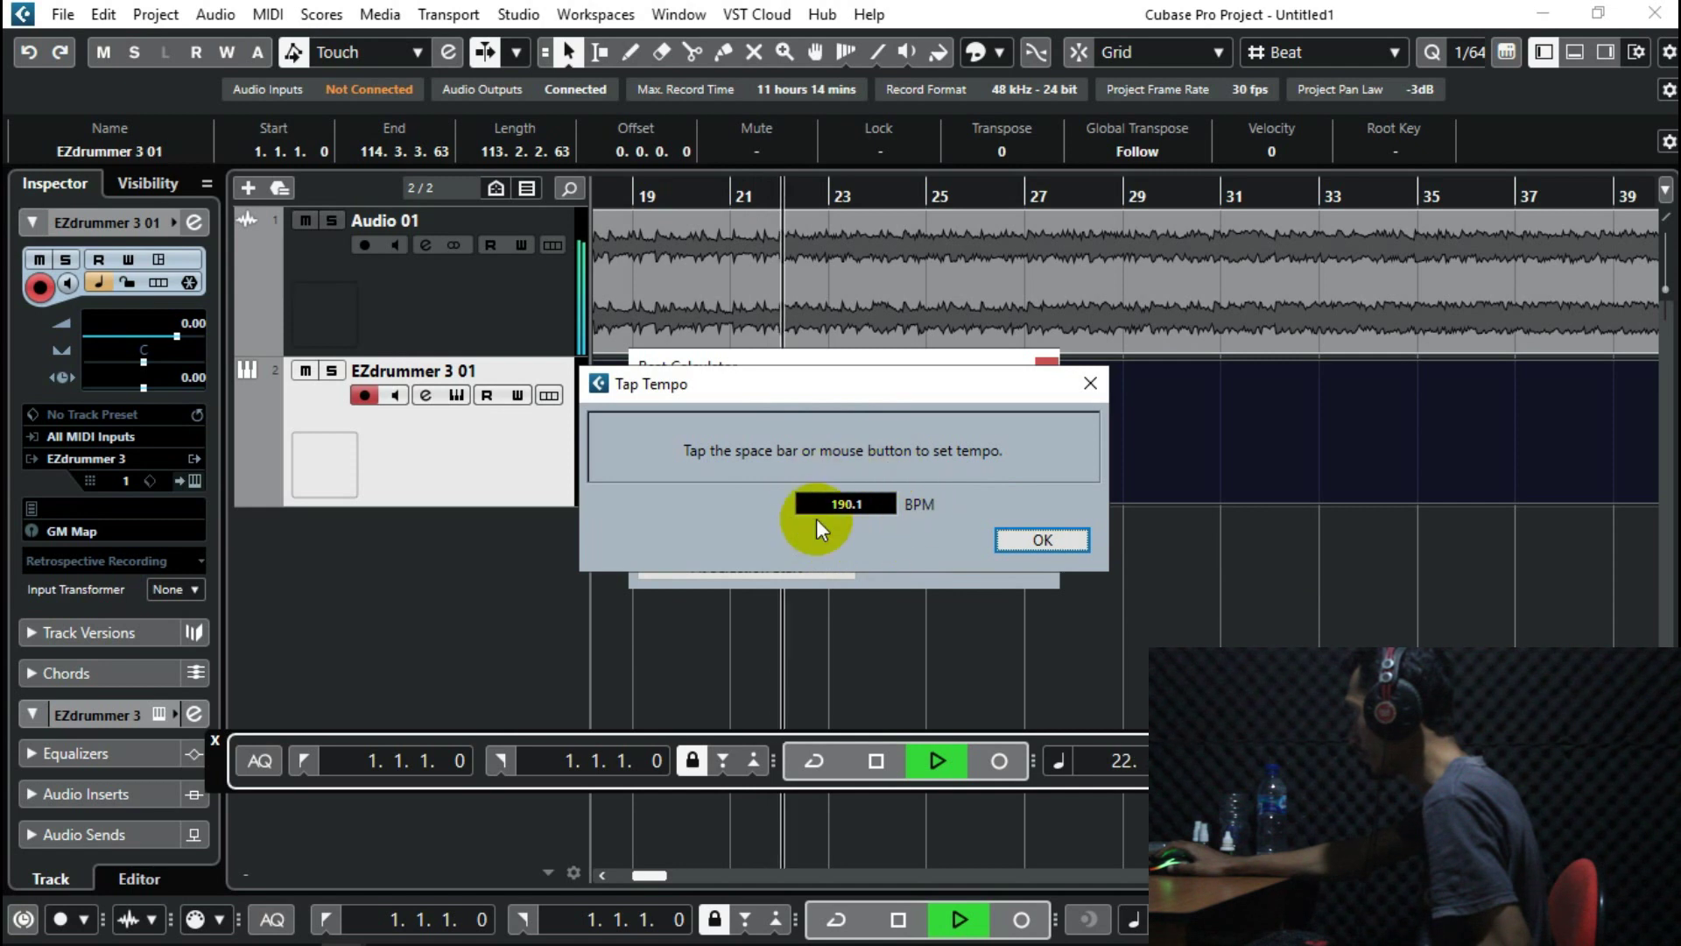
left_click(1042, 541)
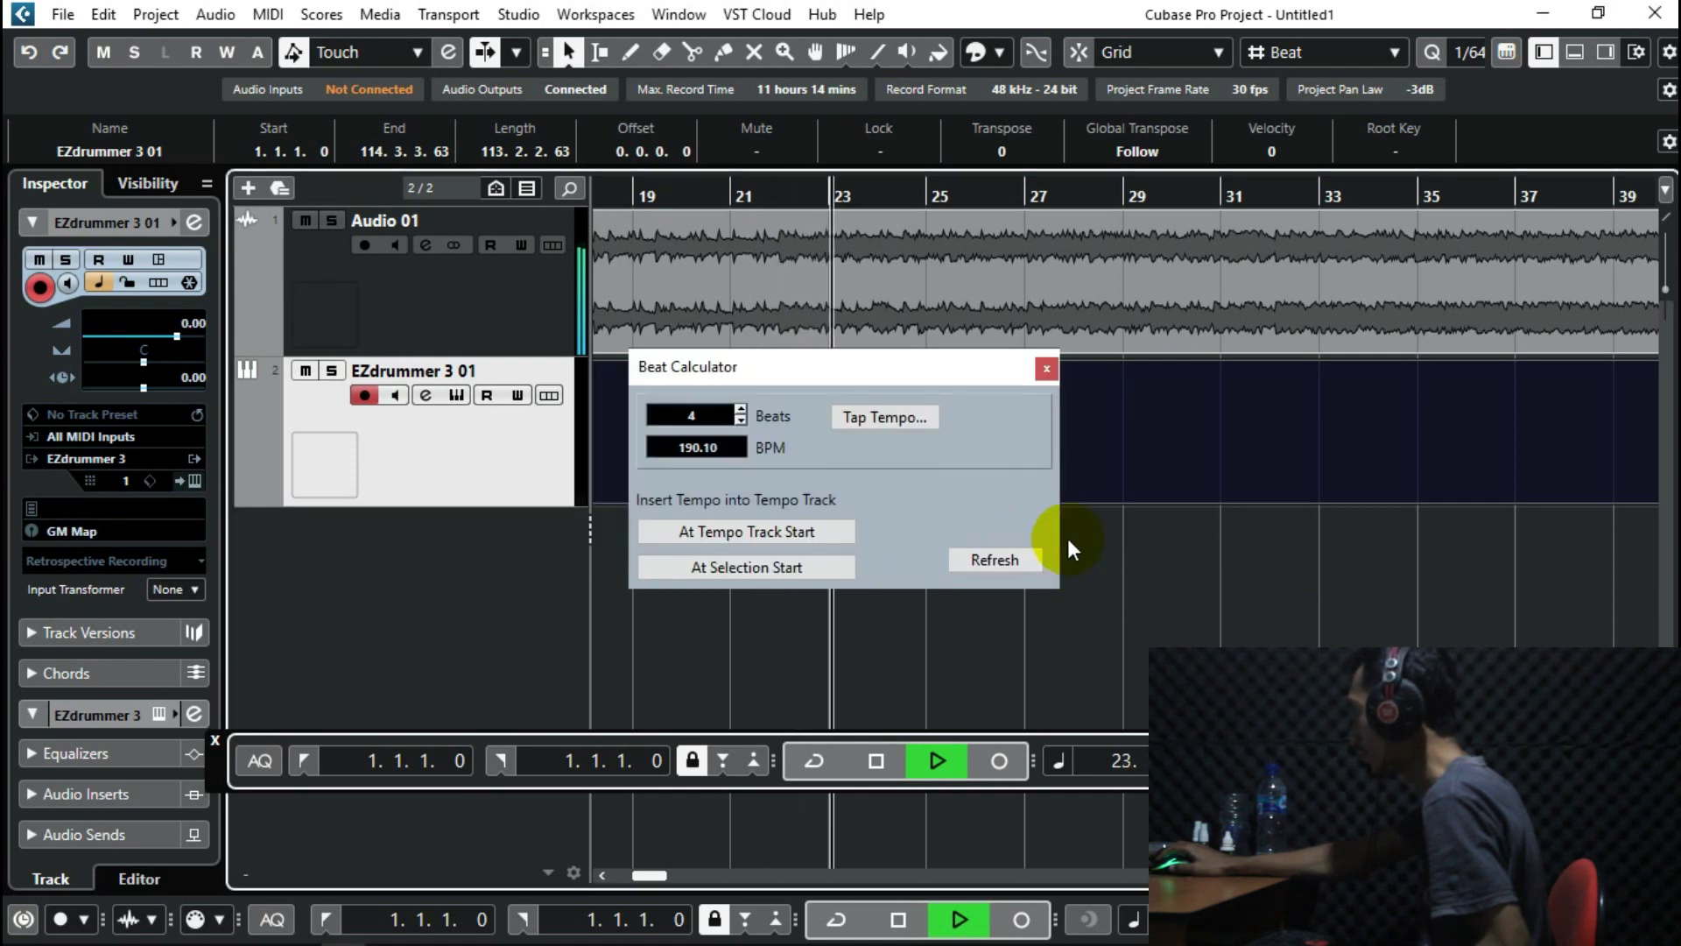
key("space")
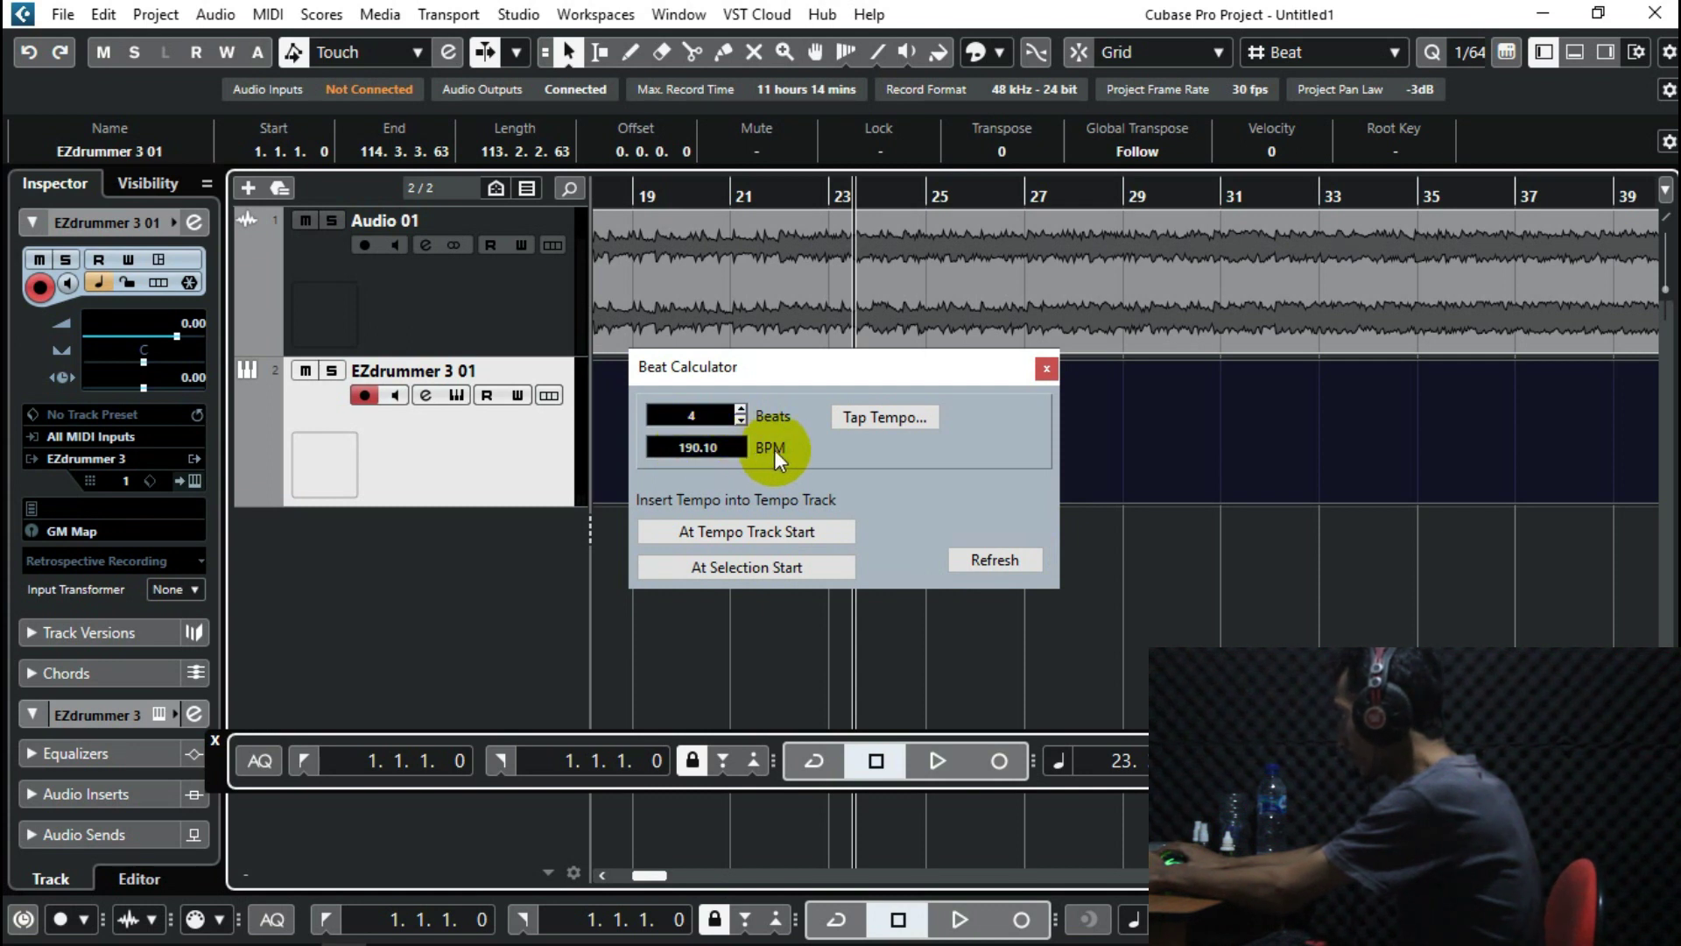
left_click(1046, 369)
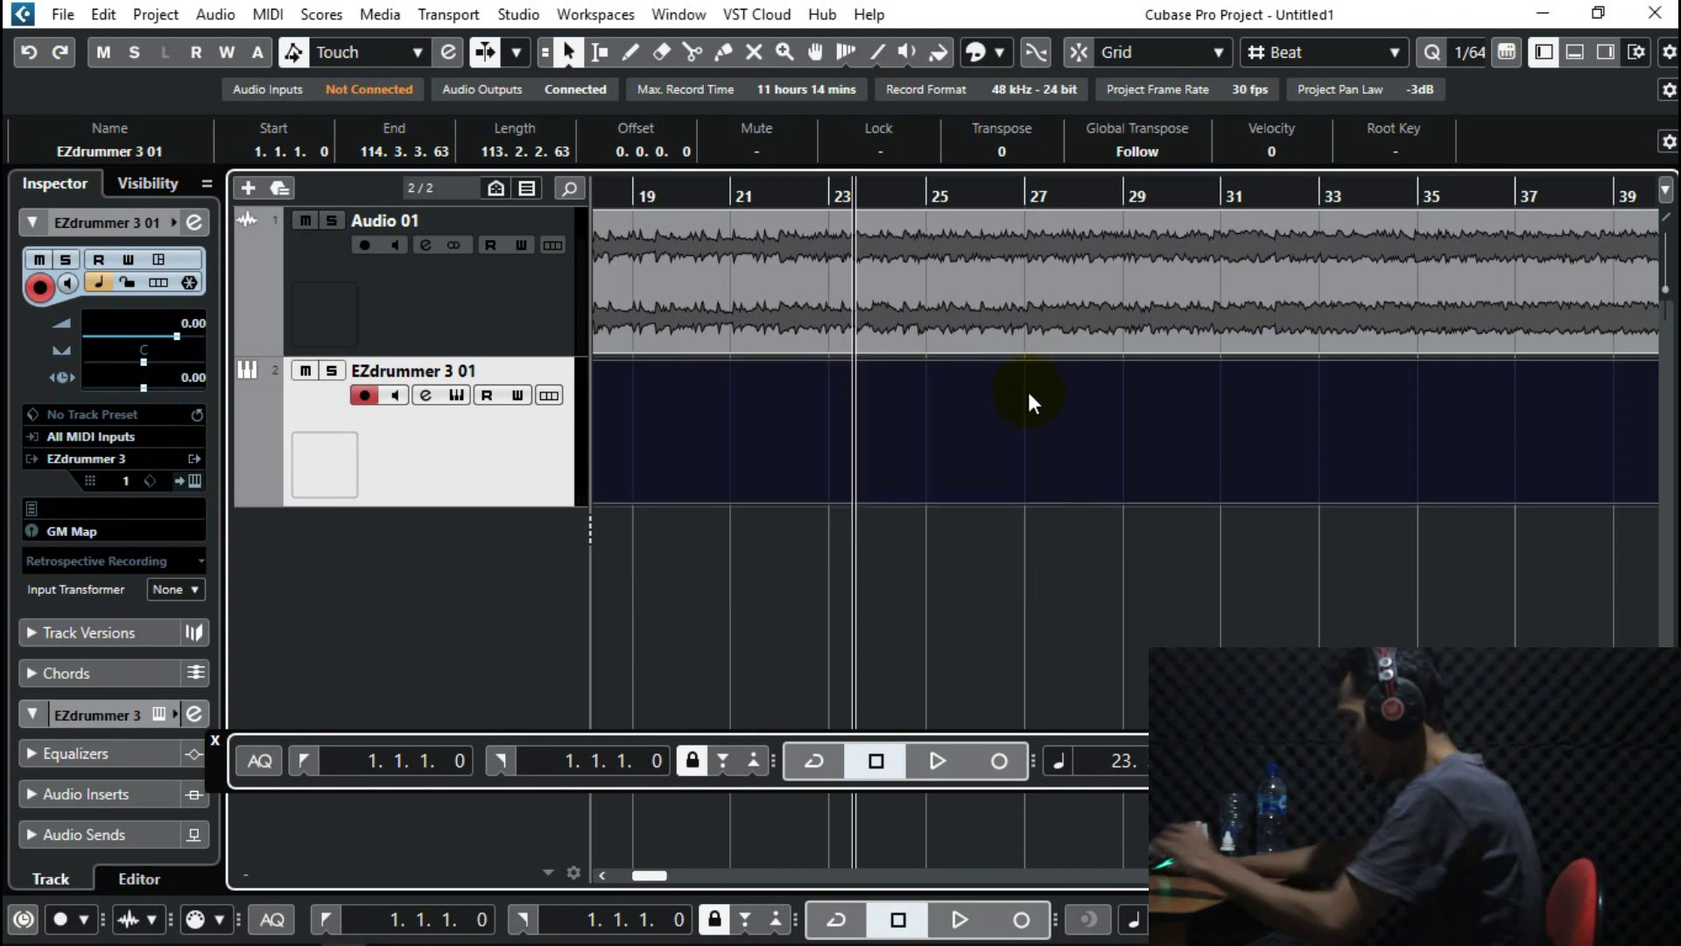
Move the song's audio event to start at 6.3.4.75 and enlarge the height of the Audio 01 track.
mouse_move(764, 248)
left_mouse_down()
mouse_move(1045, 256)
mouse_move(788, 263)
left_mouse_up()
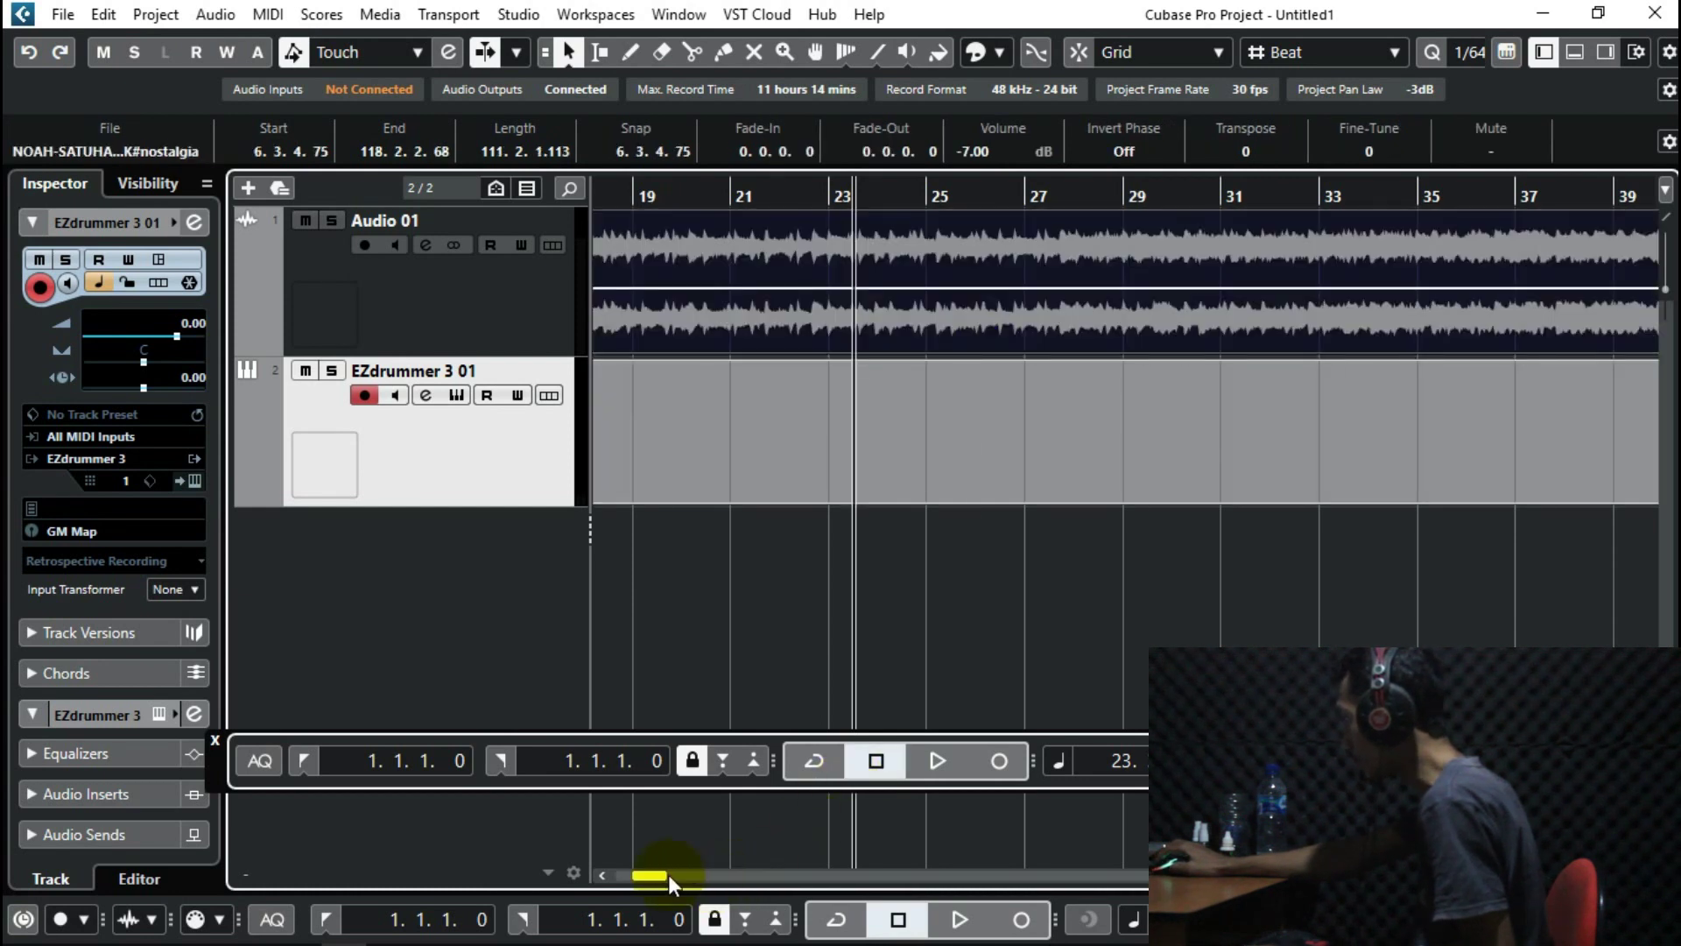
left_click_drag(665, 875, 627, 879)
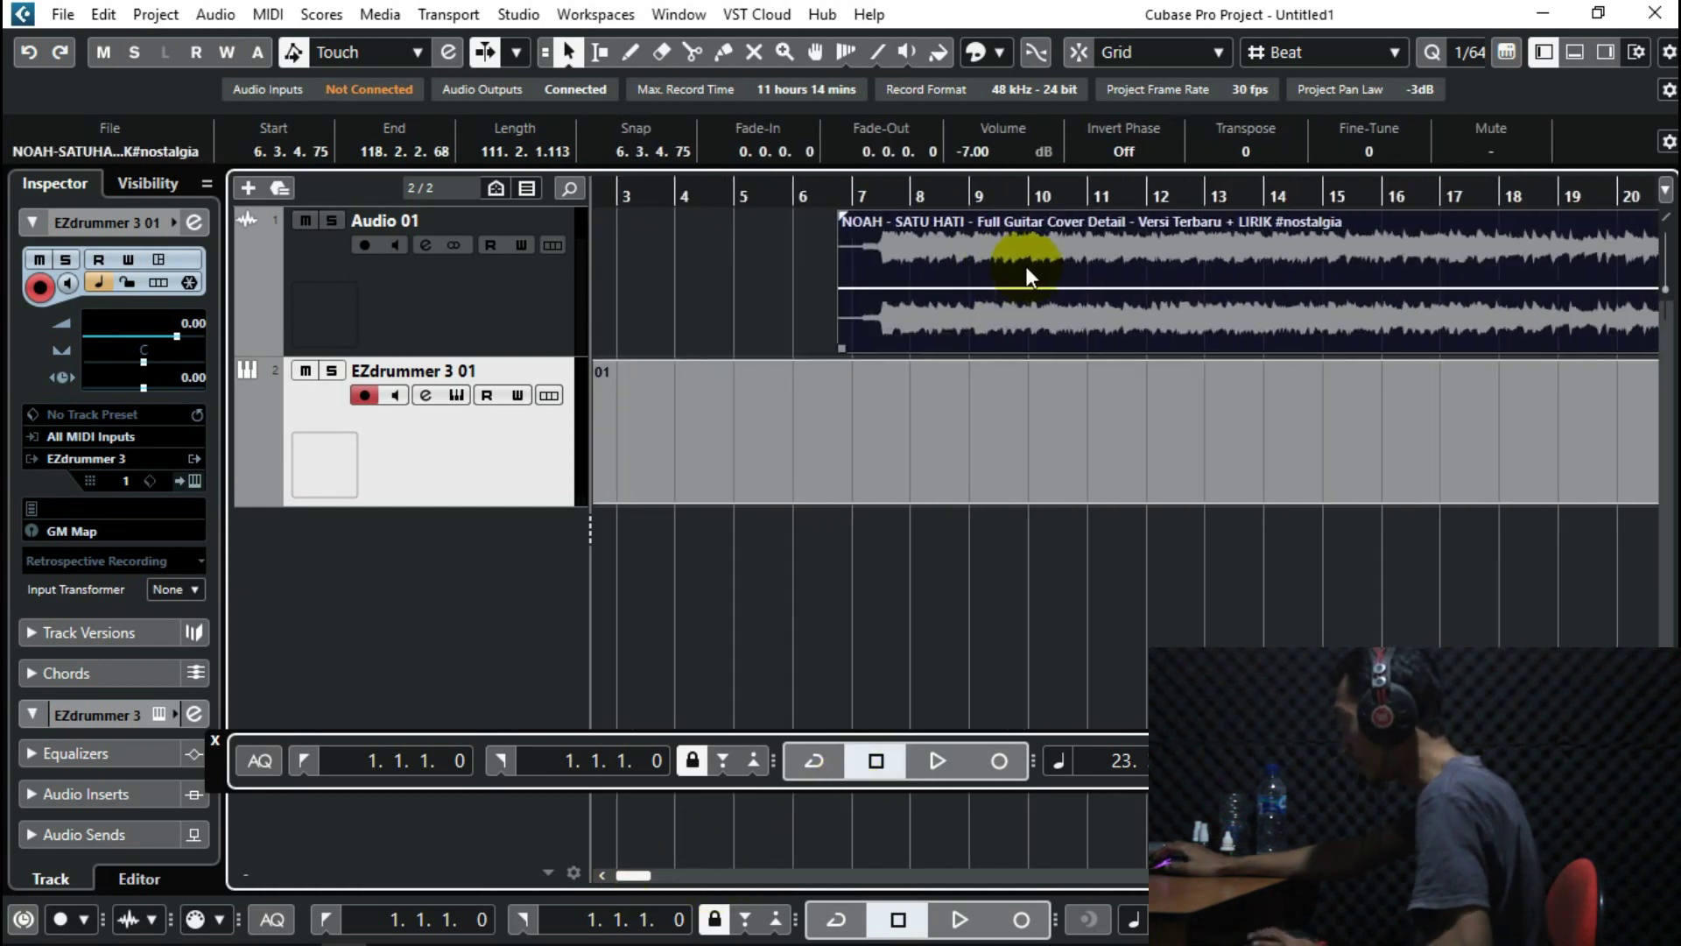
scroll(1027, 266, "up", 6)
scroll(1026, 266, "up", 4)
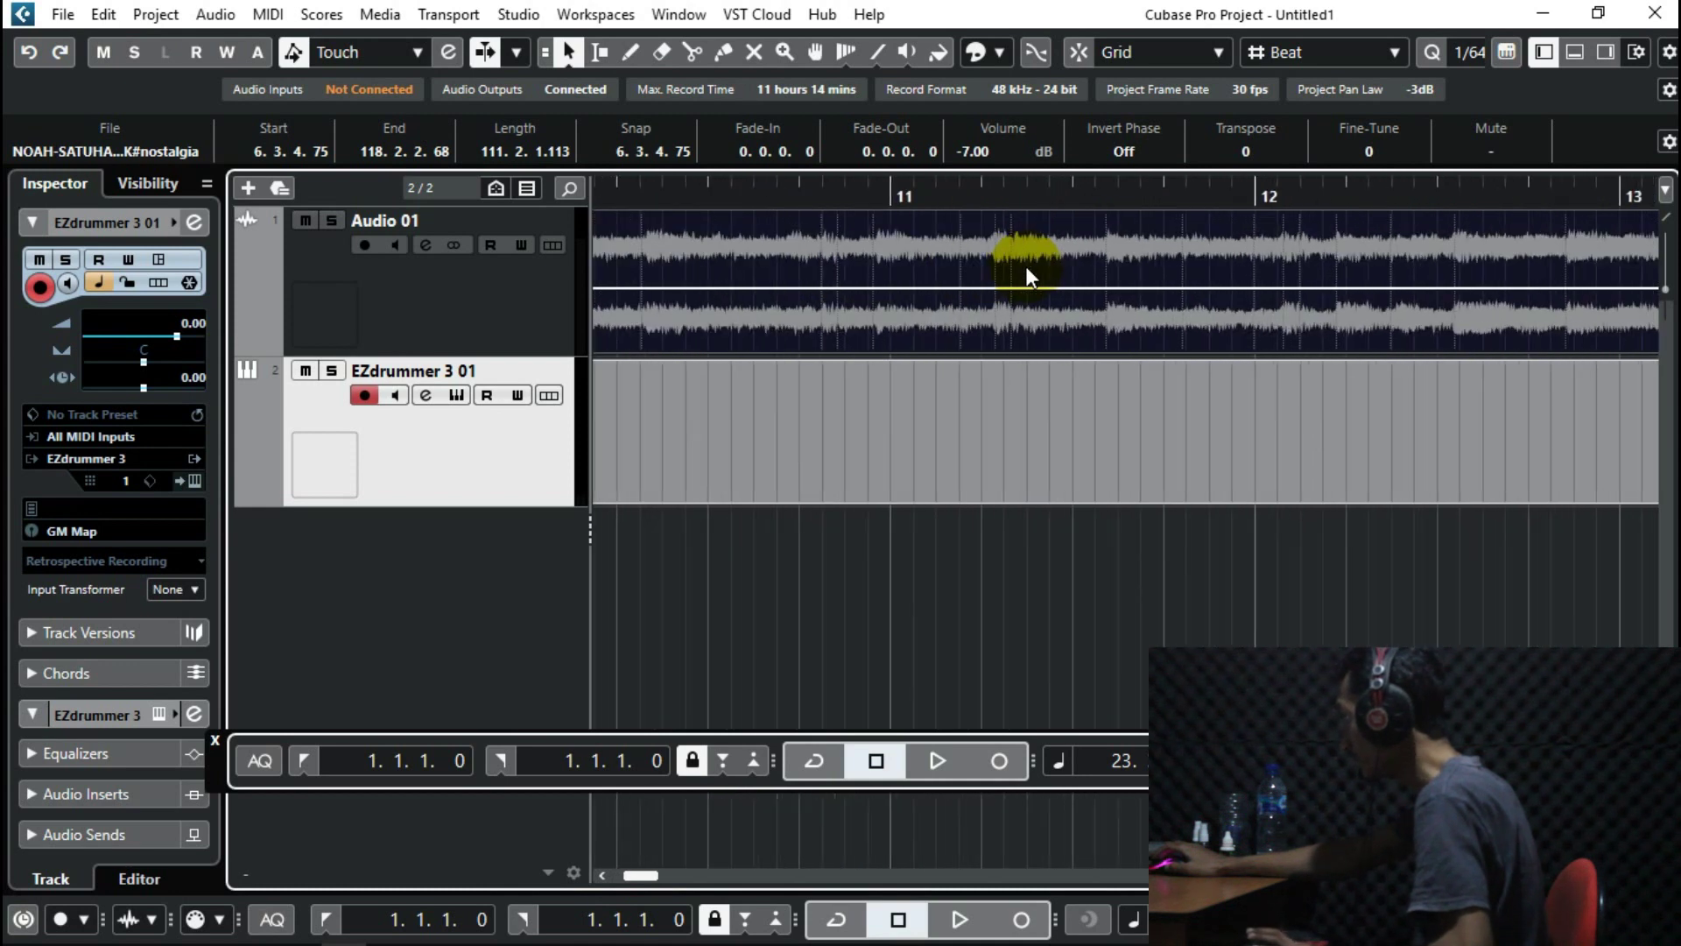
left_click_drag(429, 350, 441, 557)
mouse_move(637, 876)
left_mouse_down()
mouse_move(595, 879)
mouse_move(613, 875)
left_mouse_up()
scroll(747, 813, "down", 6)
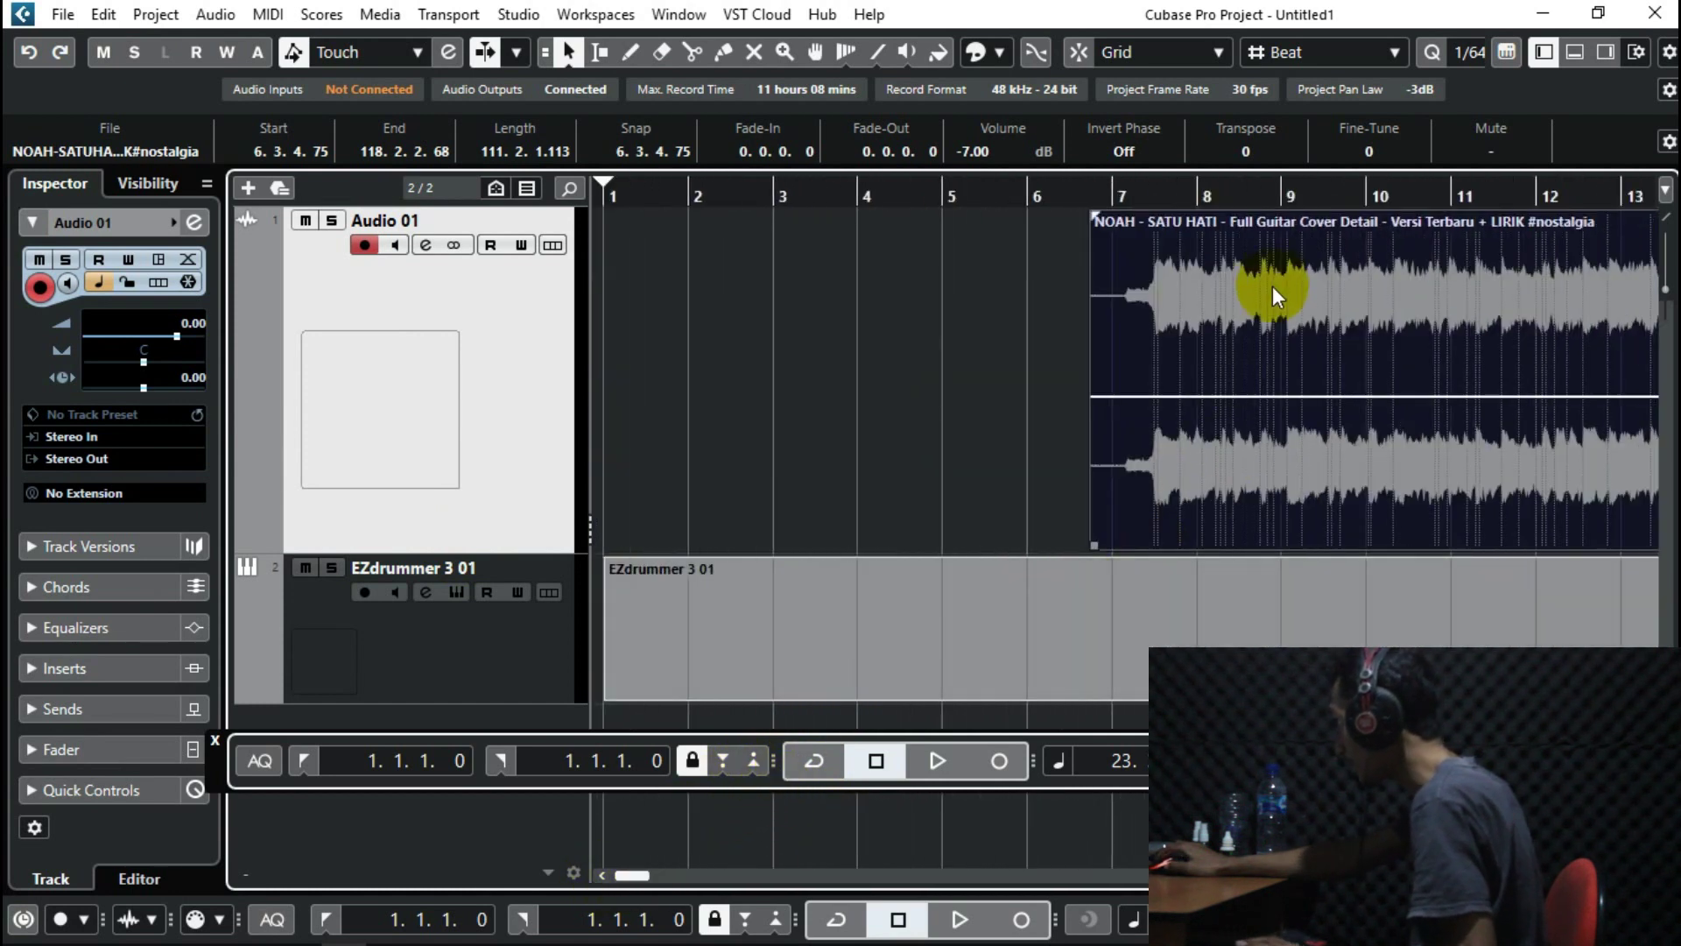
Shift the song's audio event earlier to start at 4.3.2.81 and listen to its opening.
left_click_drag(1249, 285, 1092, 287)
scroll(1094, 276, "up", 2)
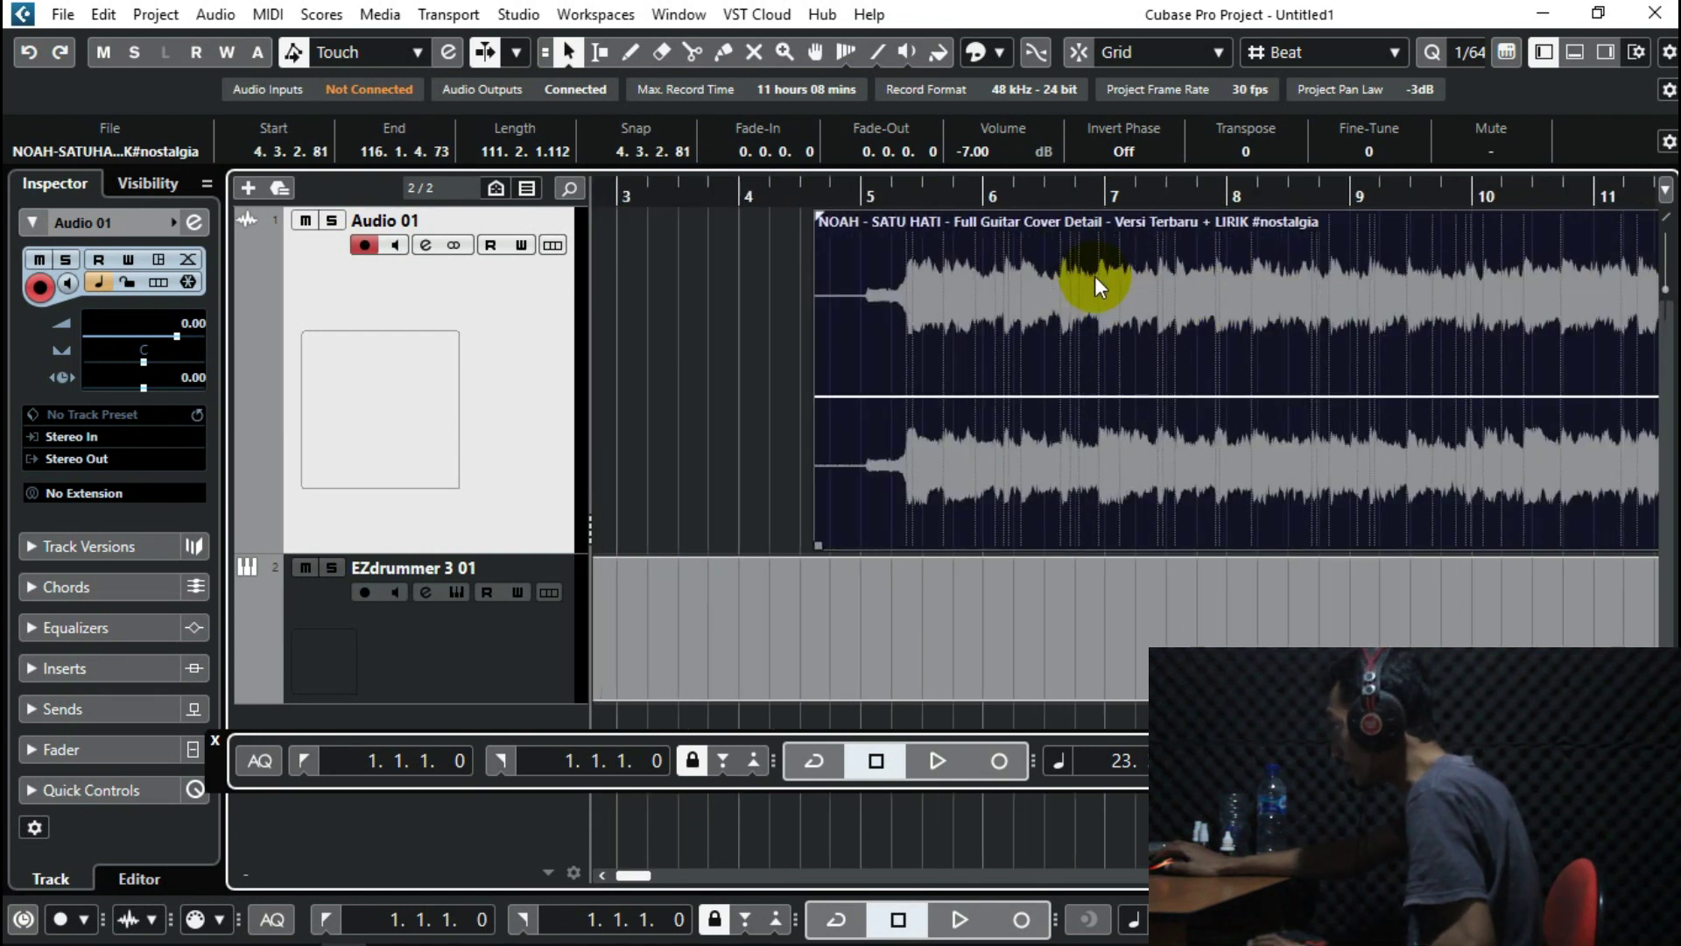
scroll(1094, 276, "up", 2)
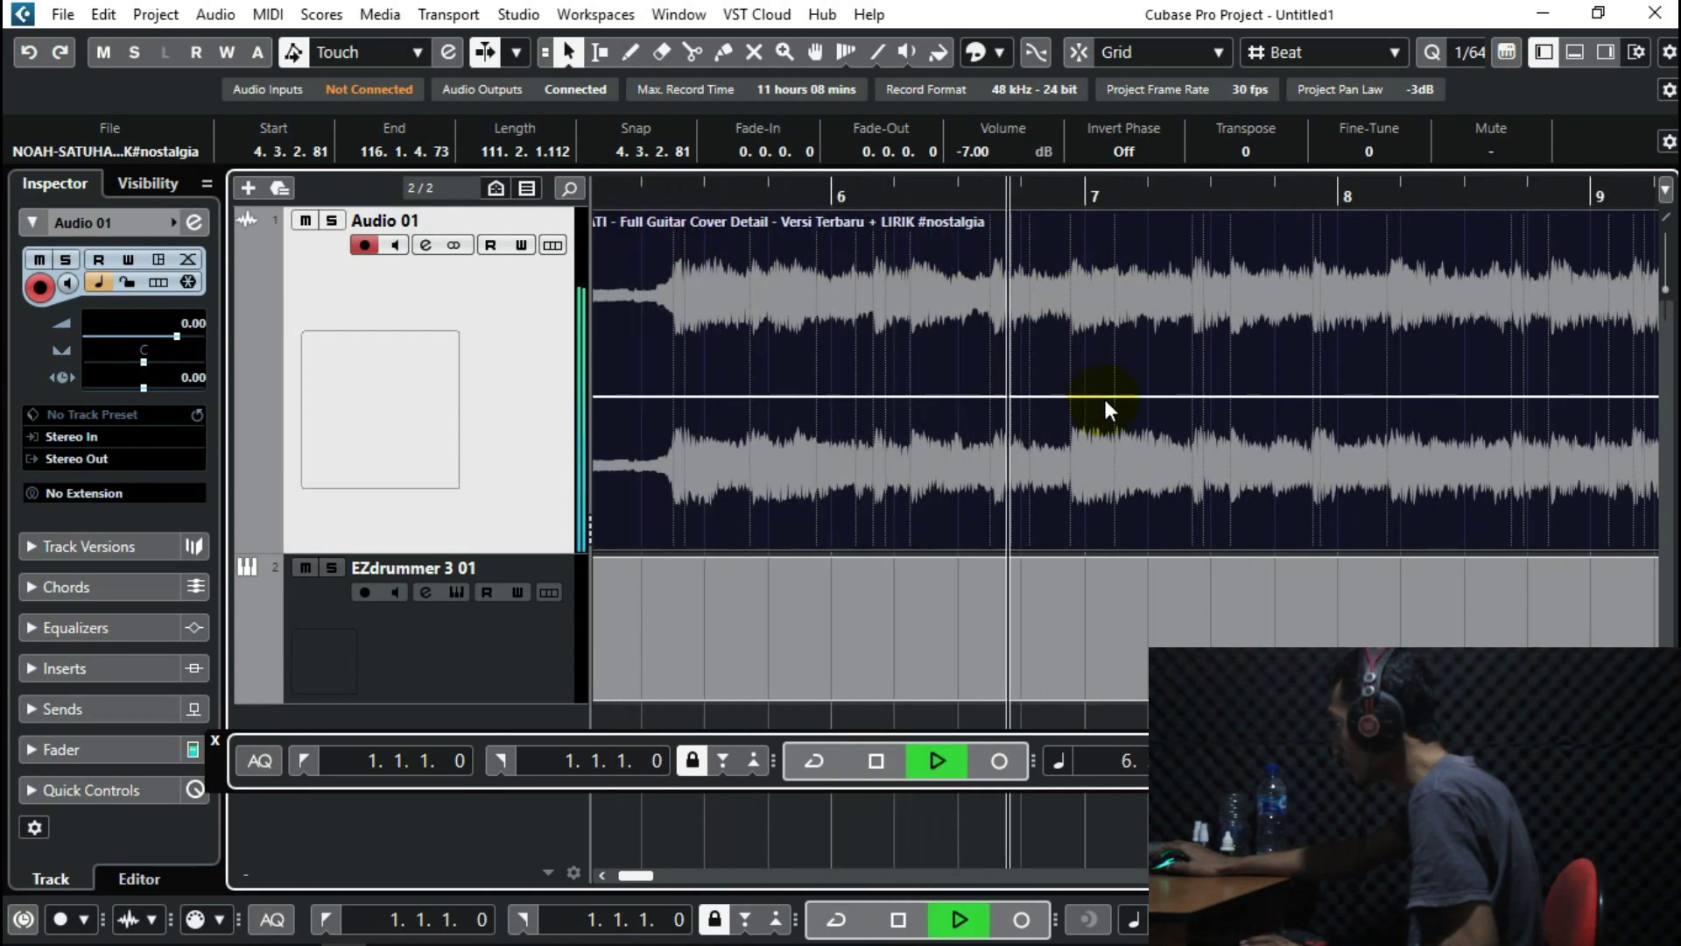
key("space")
Move the song's audio event to start at 4.4.4.38 and briefly play from the project start.
left_click_drag(1019, 269, 1091, 271)
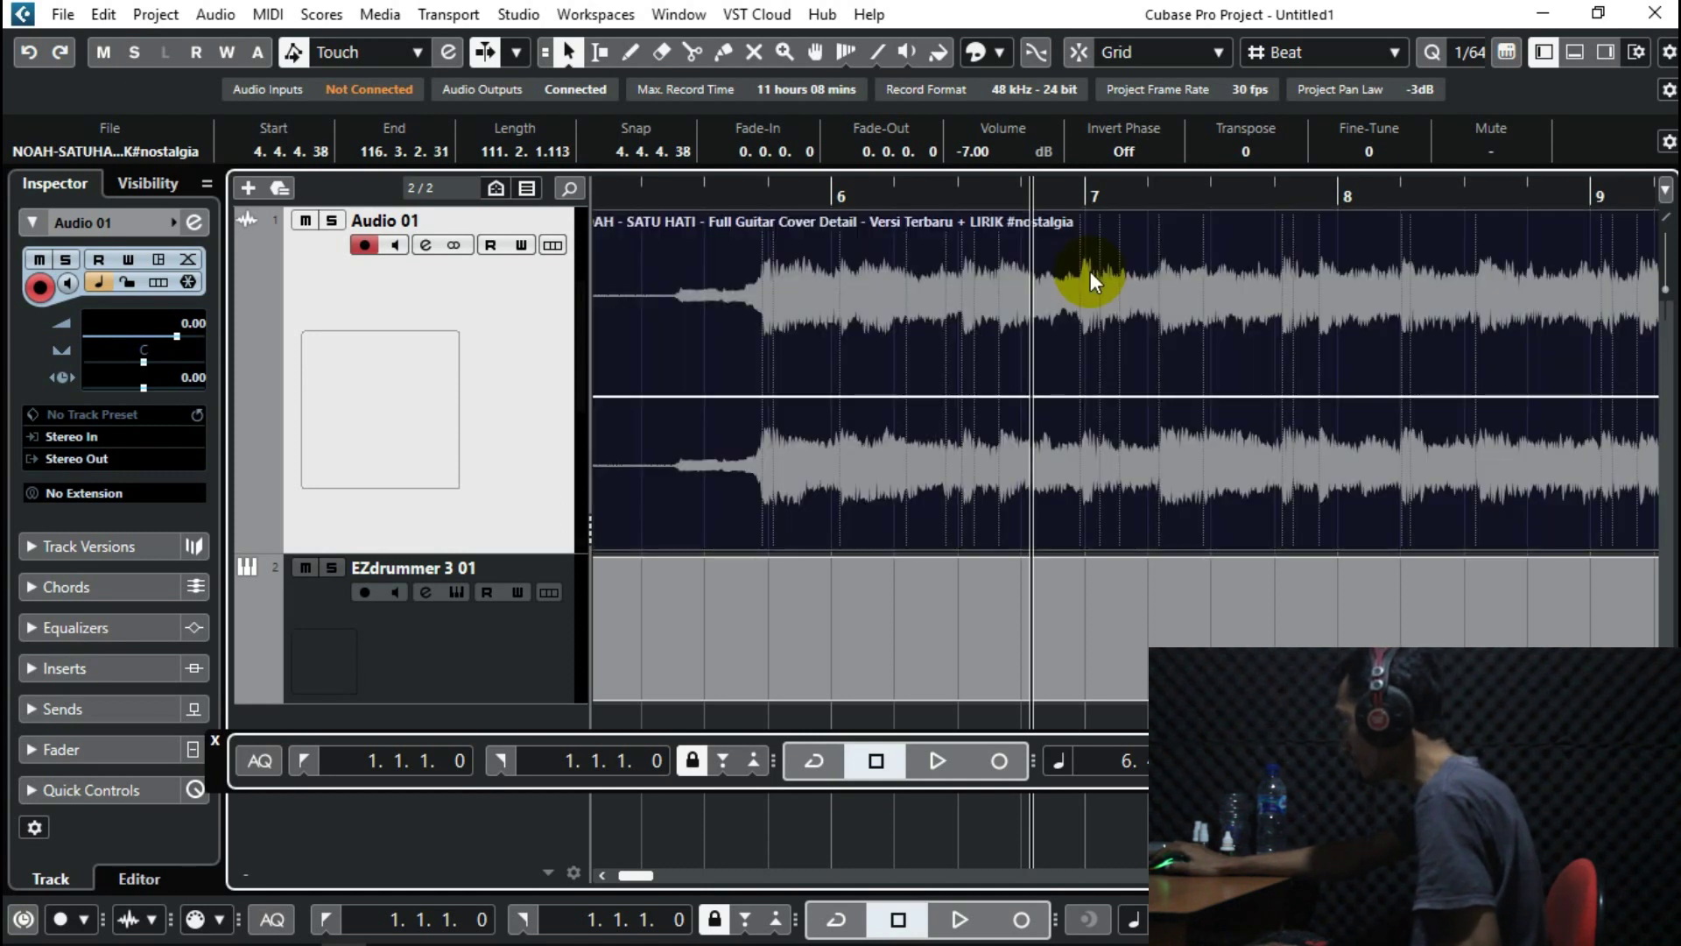
key("Home")
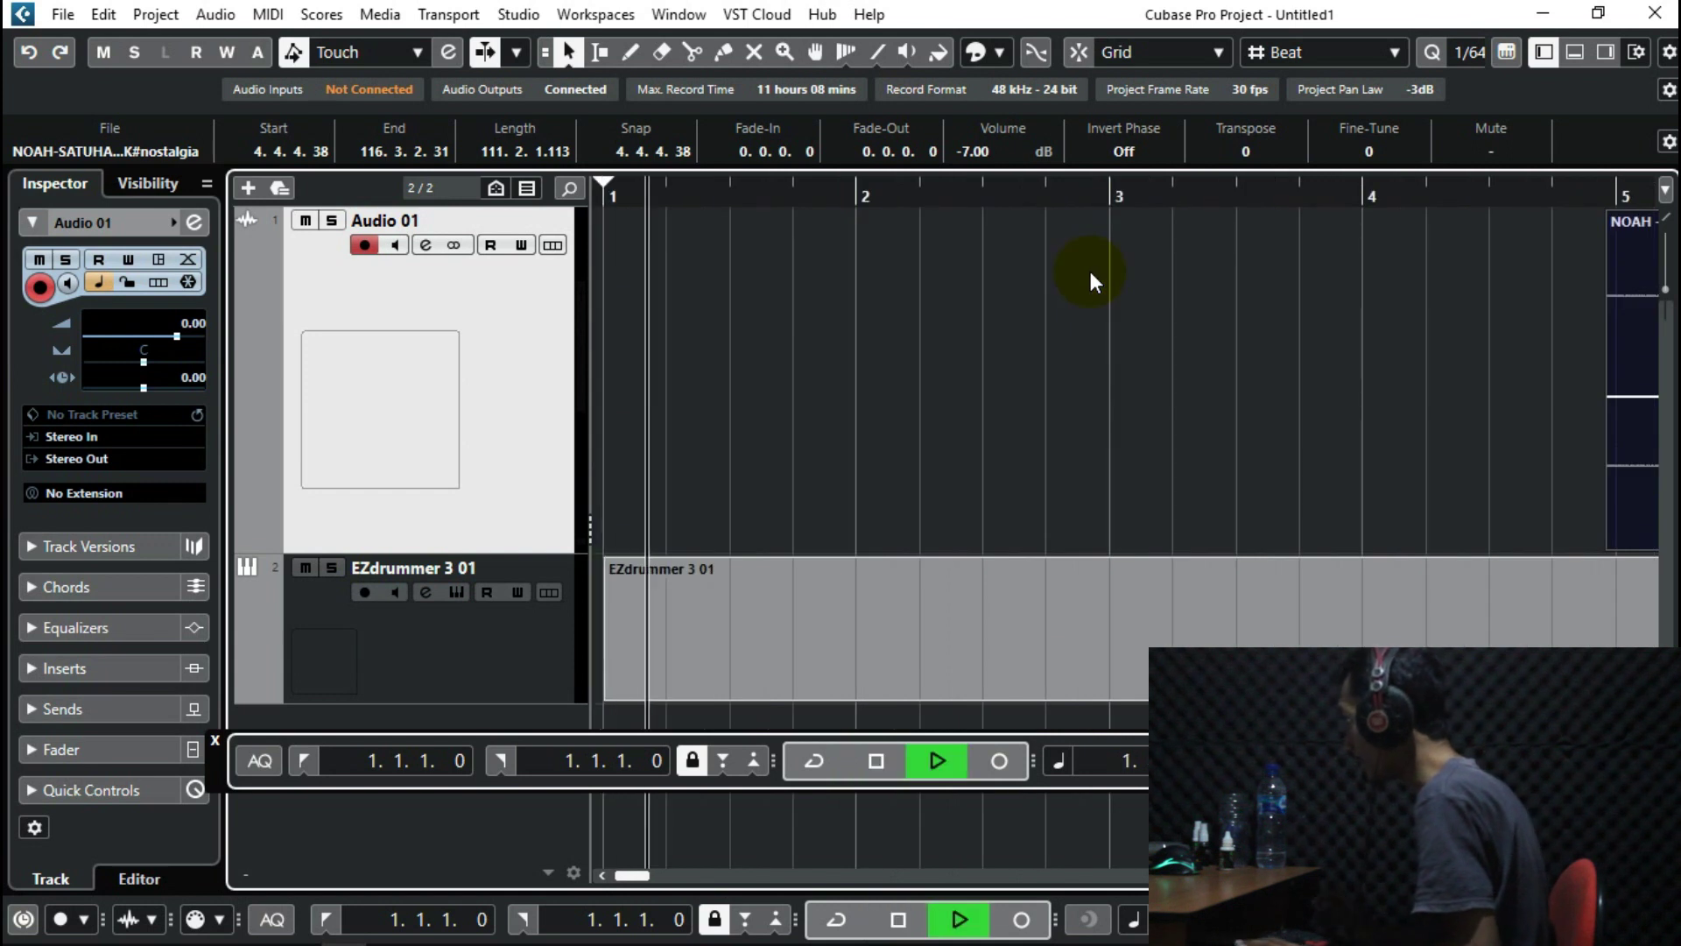
key("space")
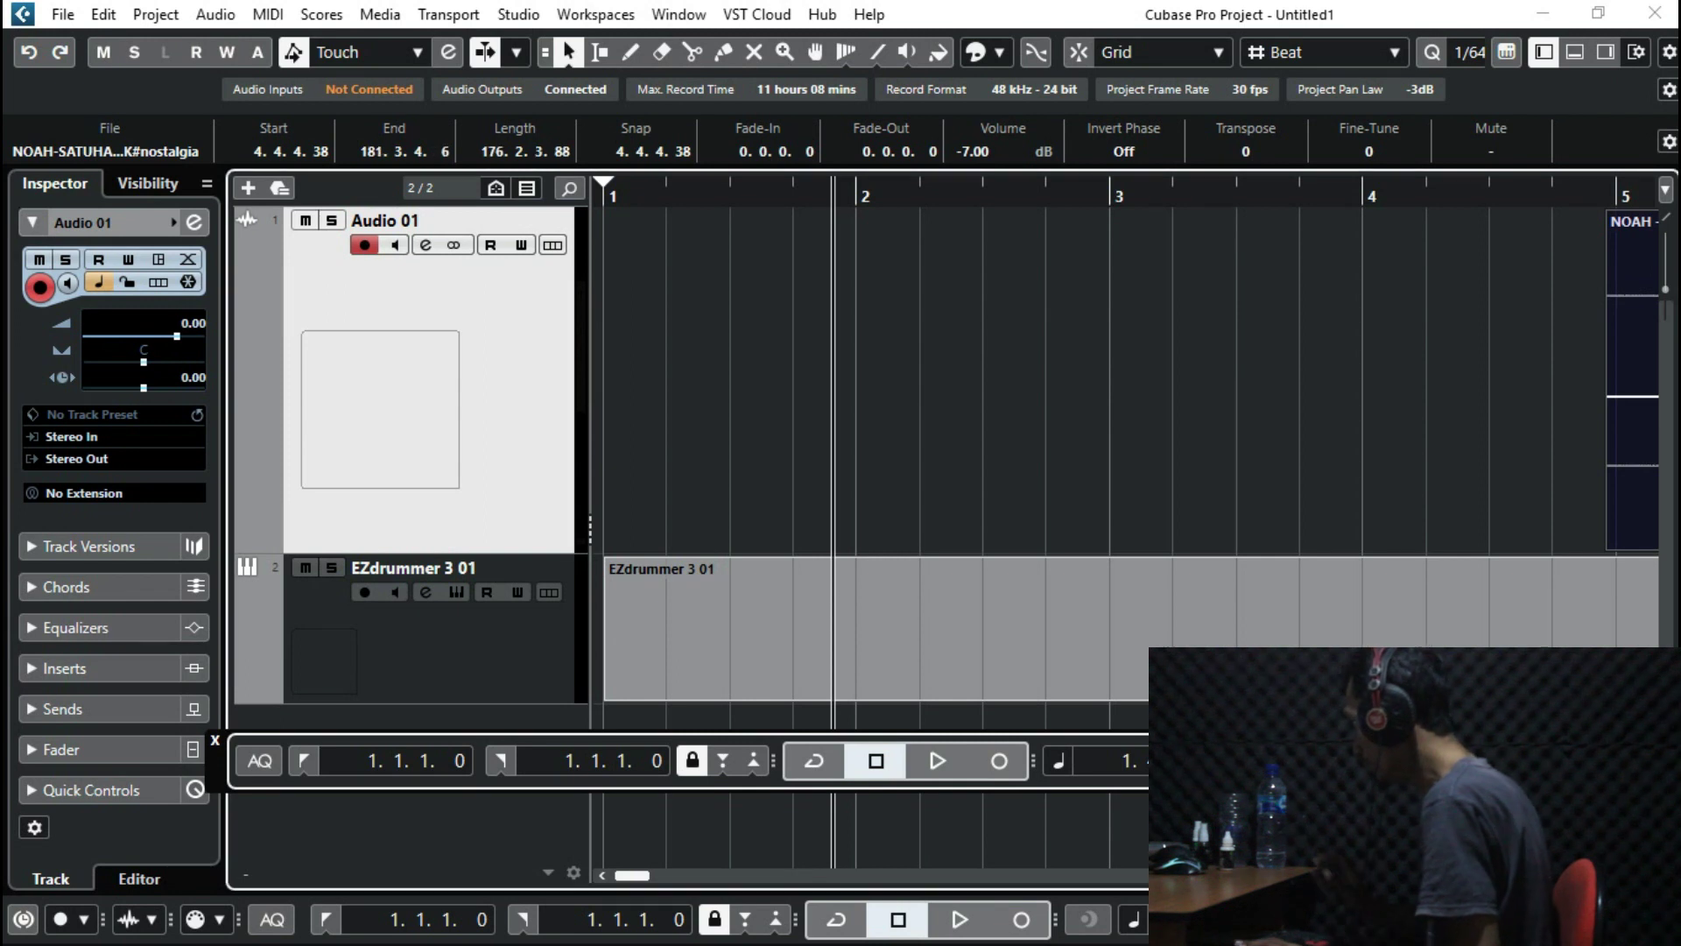
Play through the song's opening, then stop and shift its audio event slightly earlier to start at 4.4.1.99.
key("space")
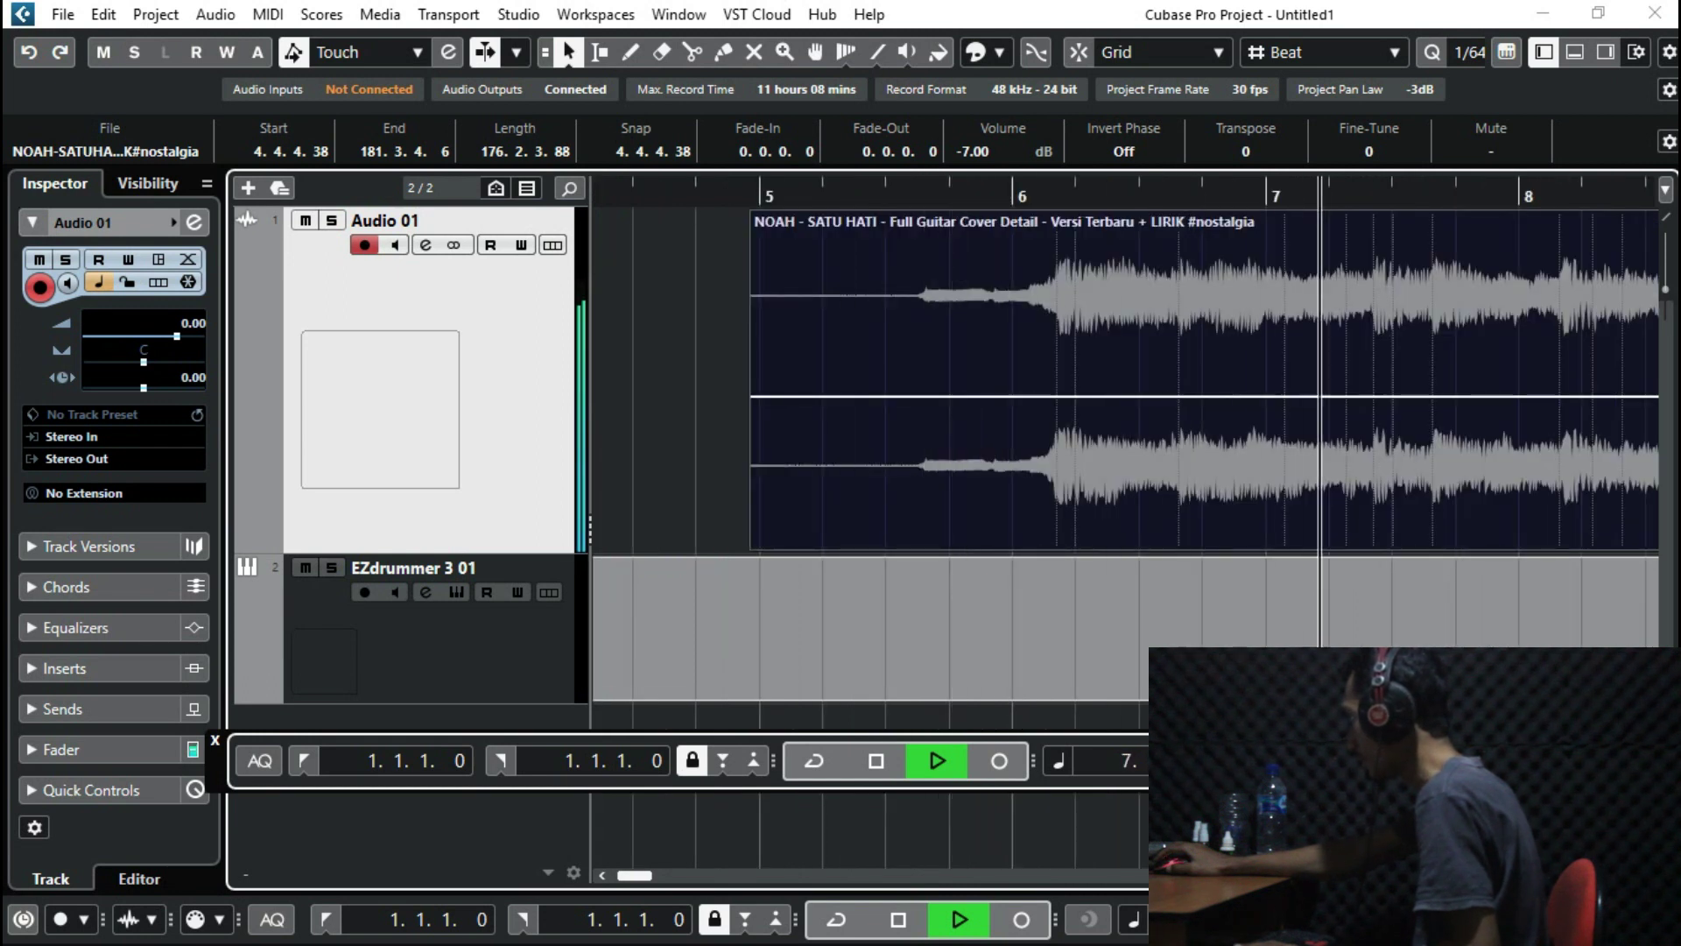
key("space")
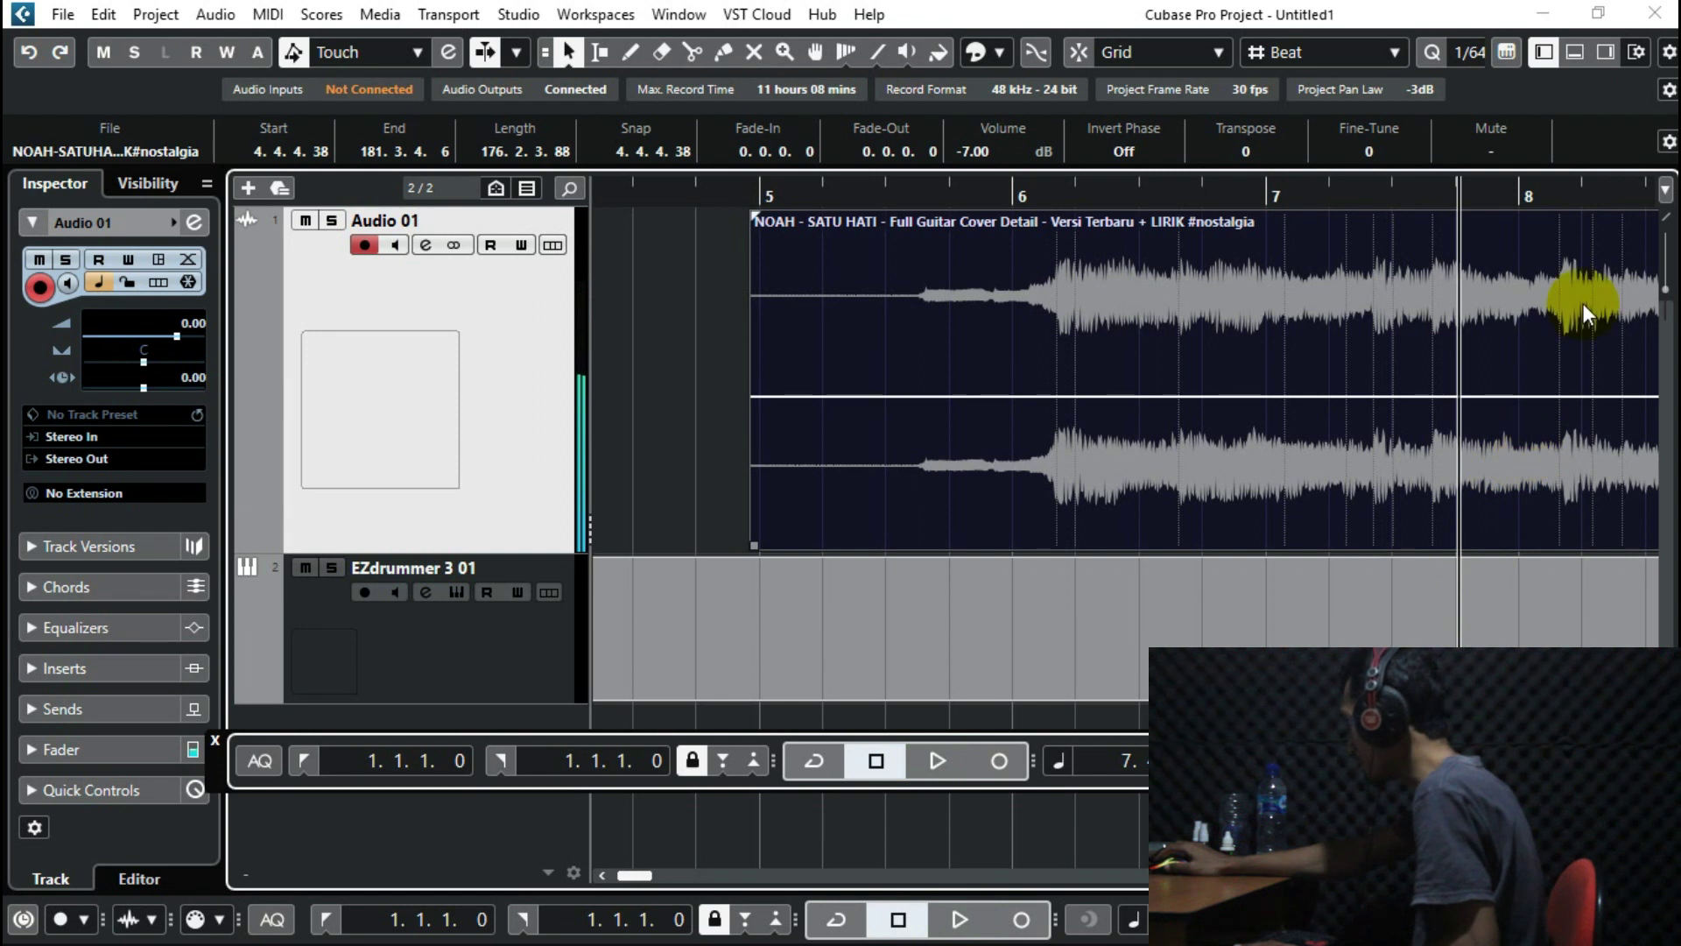
left_click_drag(1575, 304, 1541, 303)
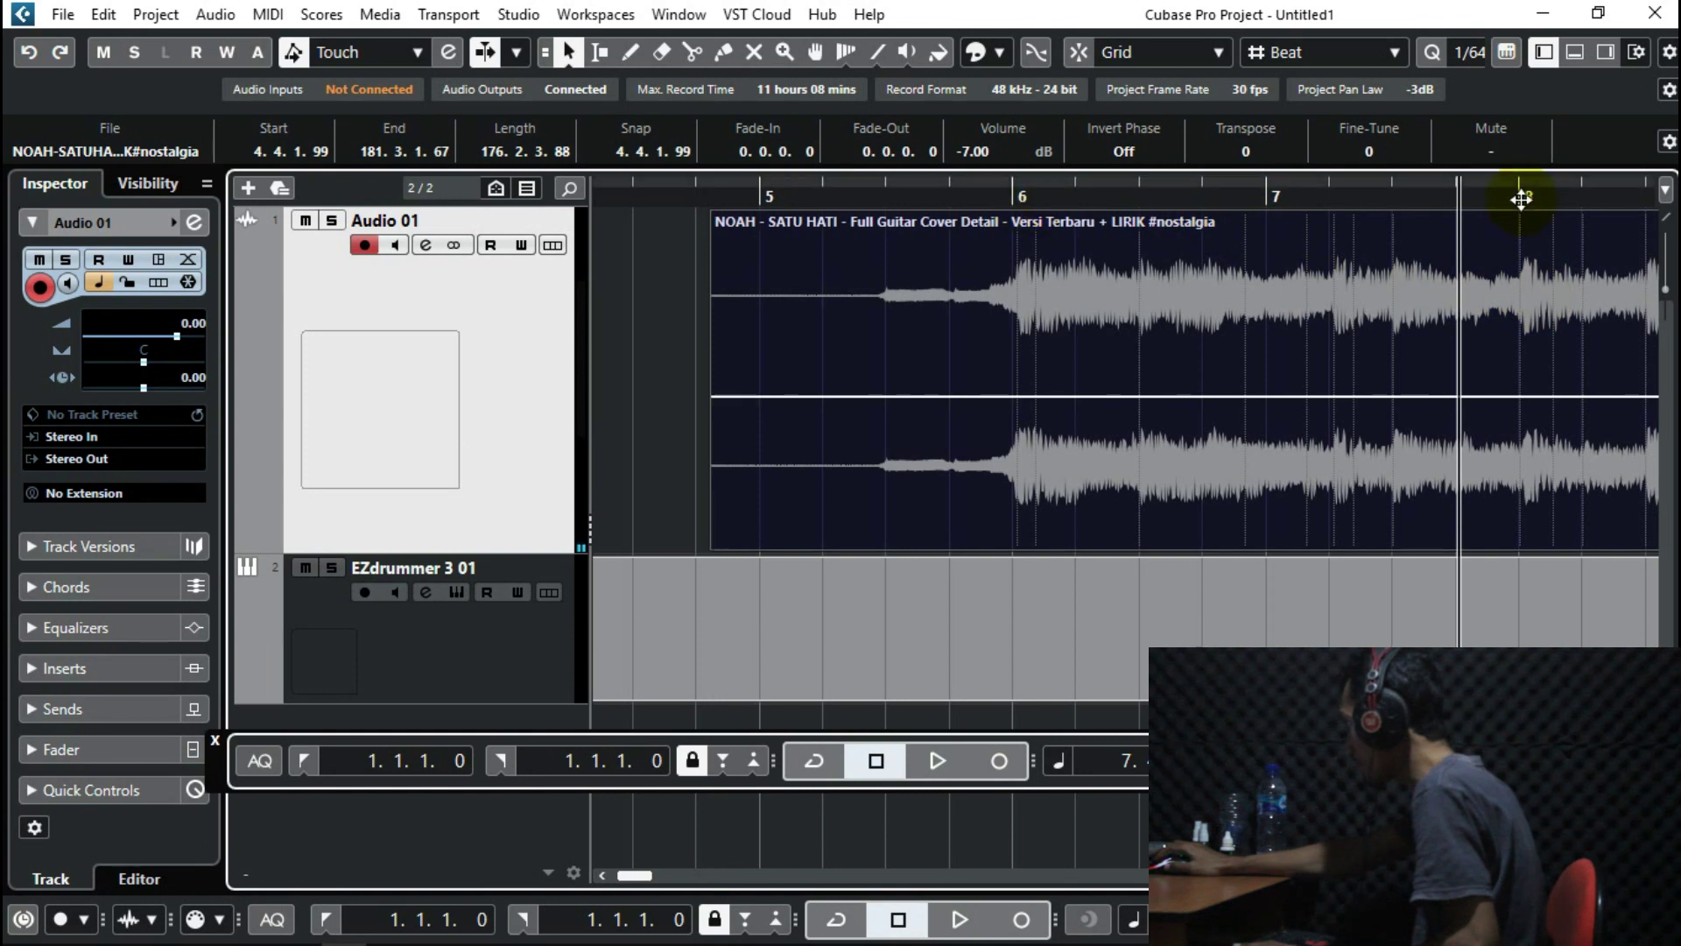
Move the song's audio event to 4.4.1.0 with Snap on, then turn Snap off and shift it to start at 4.3.1.9.
left_click(1038, 55)
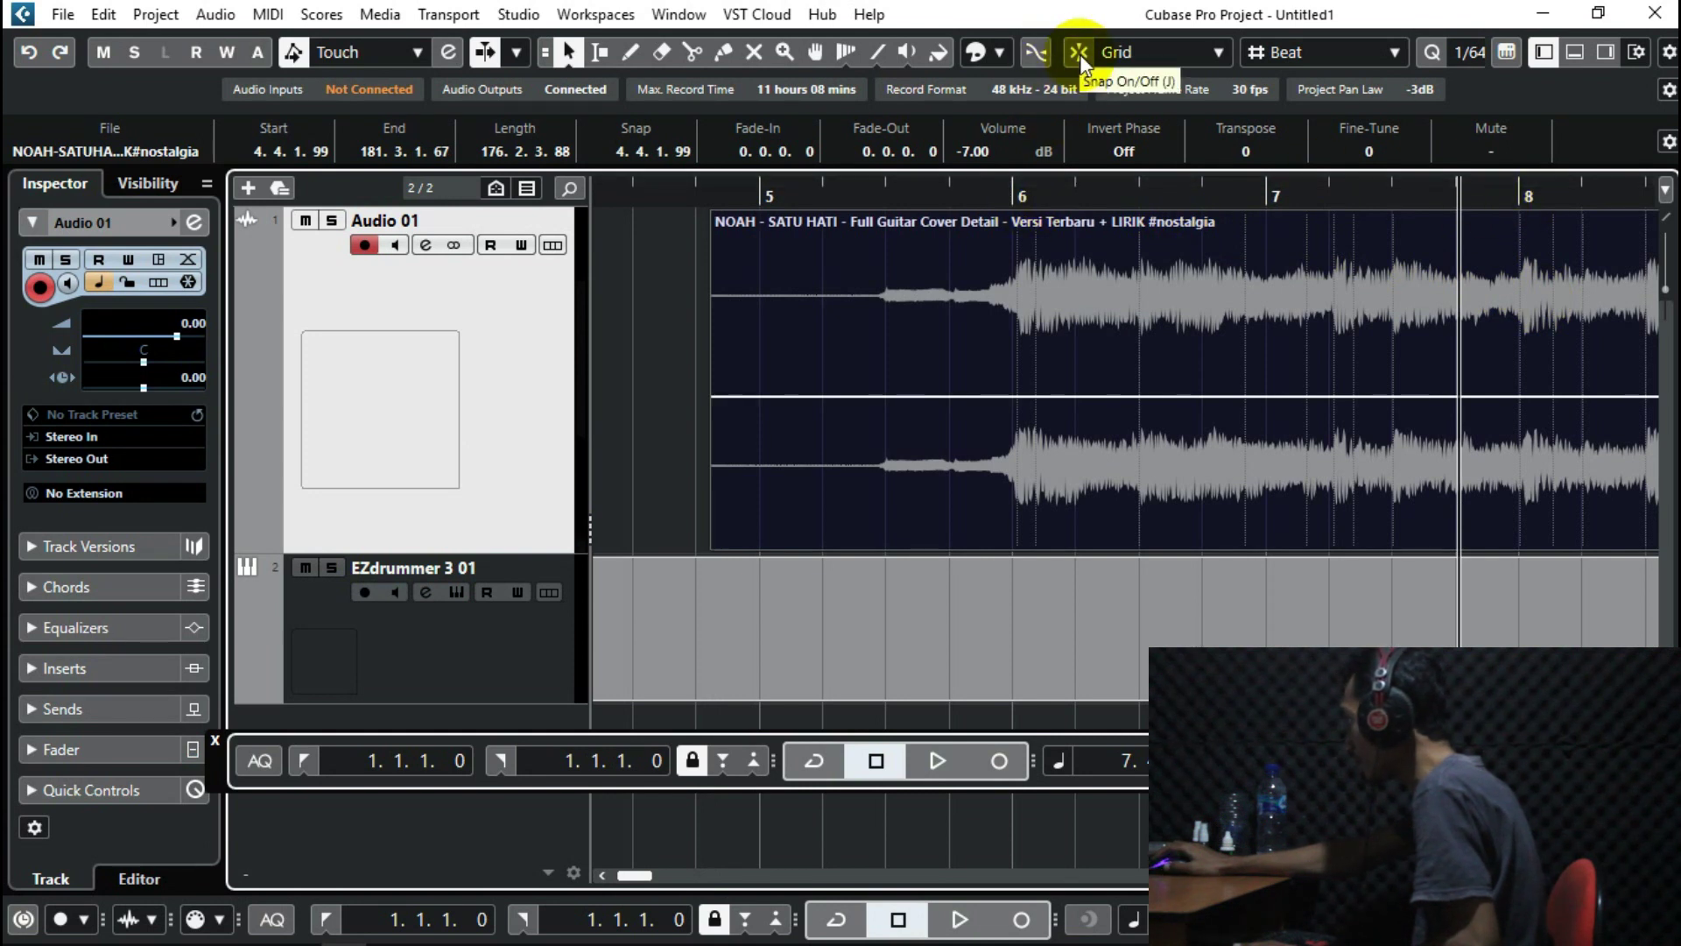
left_click(1080, 54)
left_click_drag(1430, 292, 1314, 289)
left_click(1077, 54)
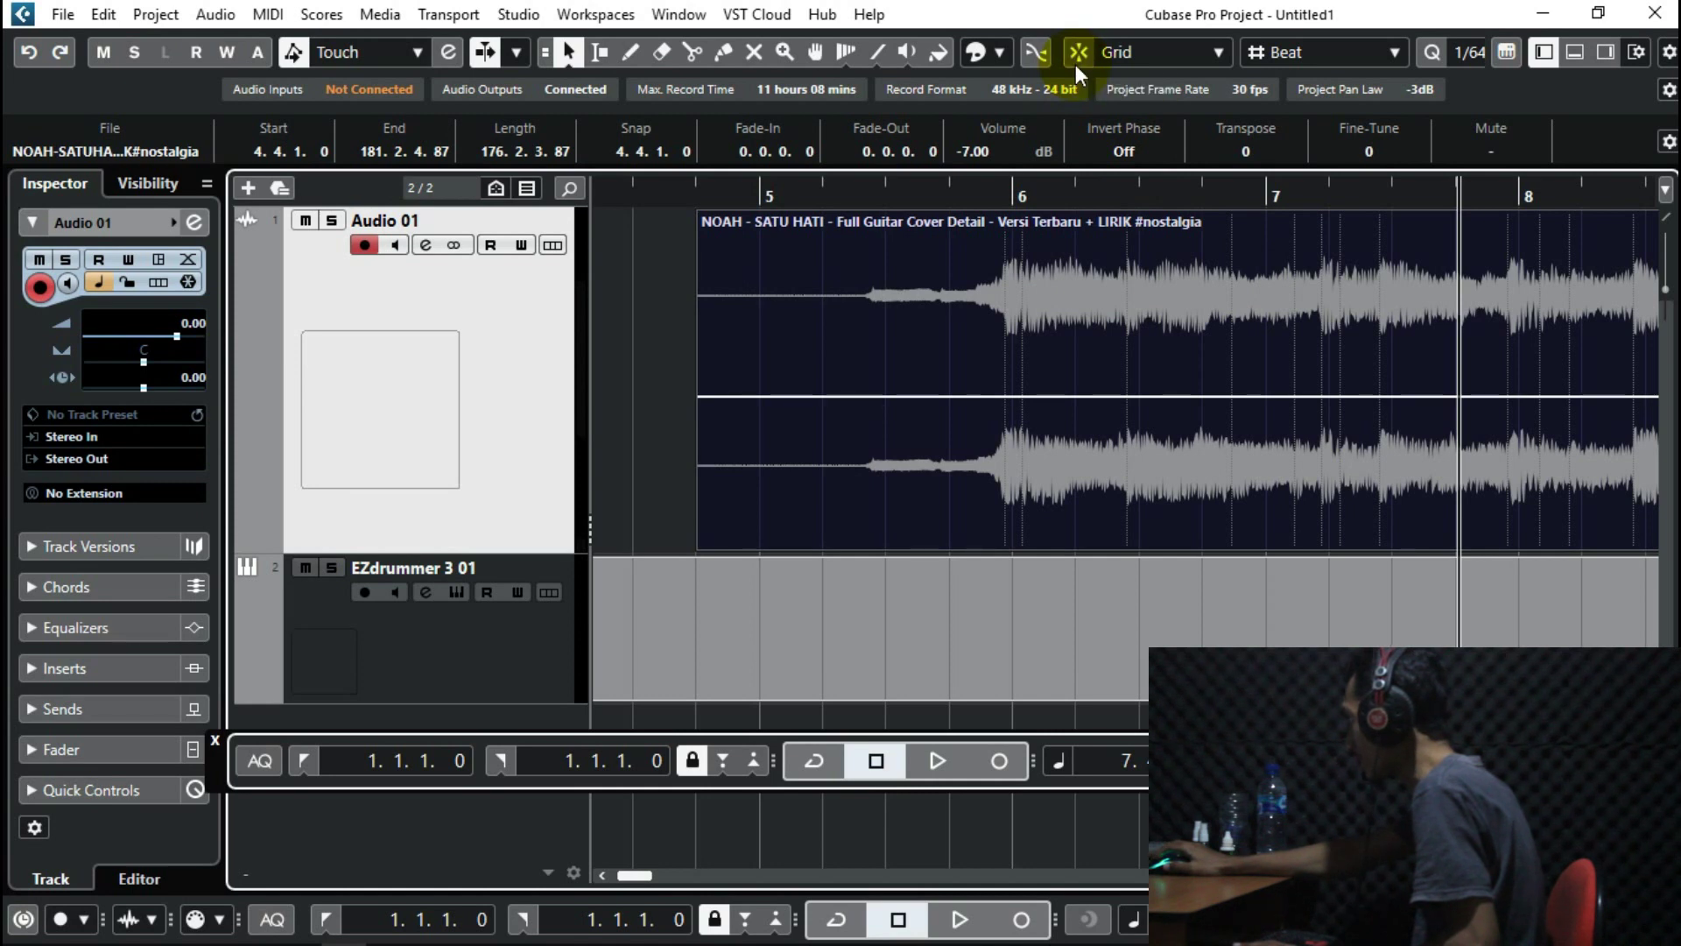
left_click_drag(1532, 297, 1473, 302)
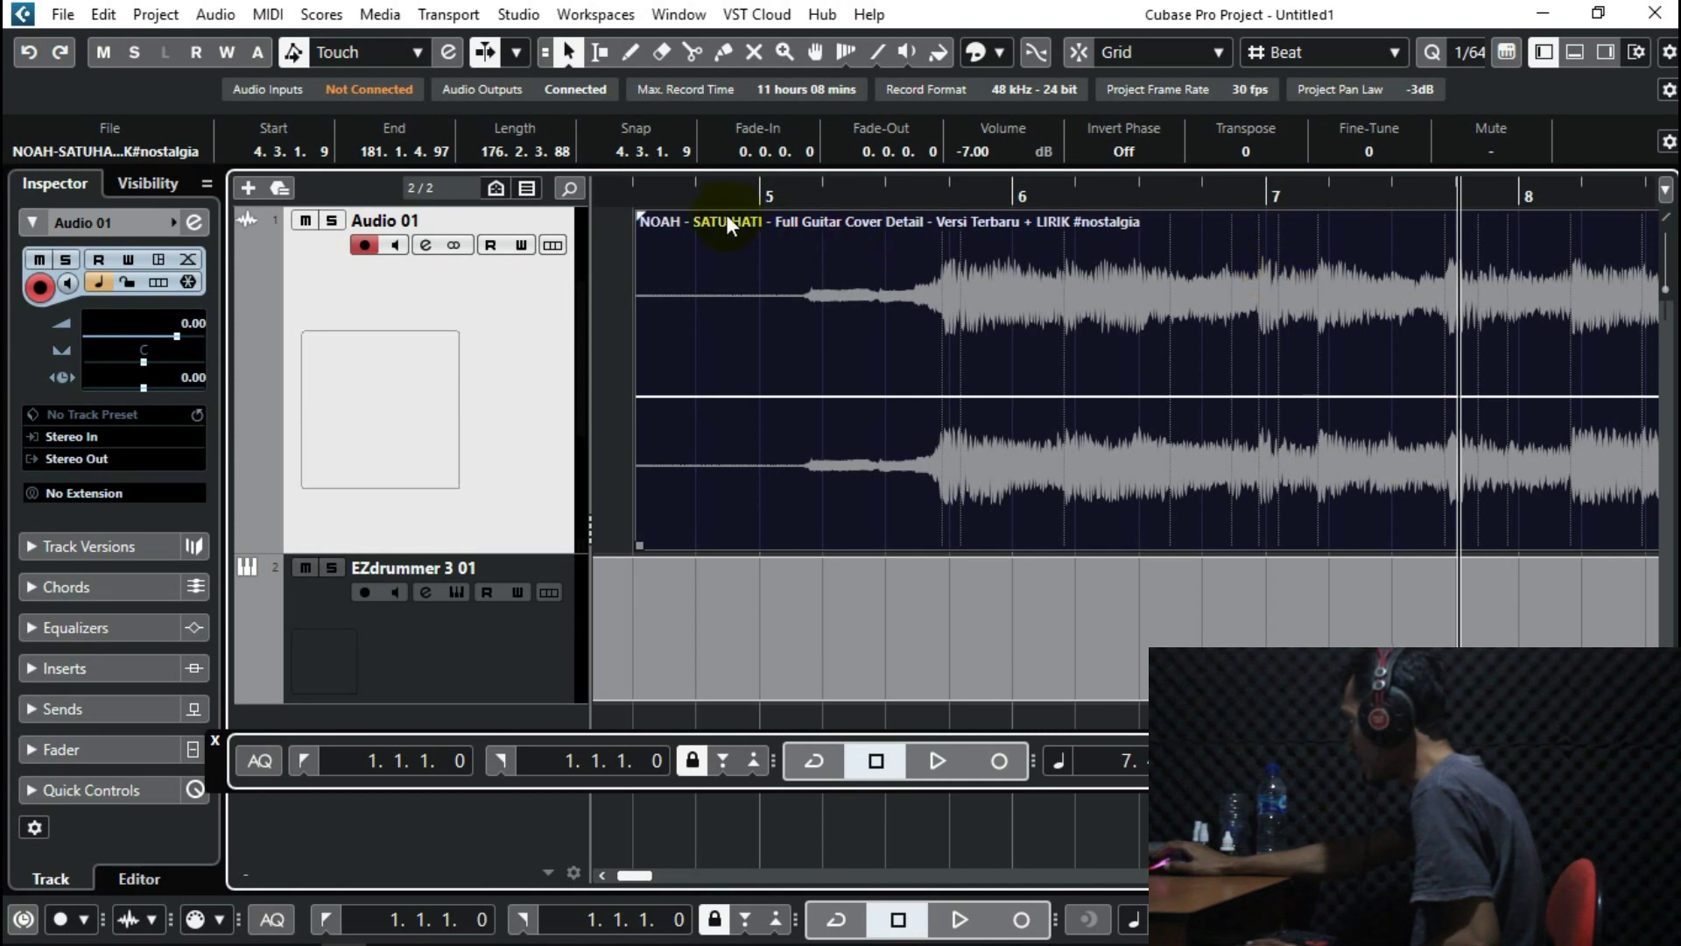
Play the song from just before bar 5 and lower the Audio 01 track's volume to -11.1.
left_click(677, 195)
key("space")
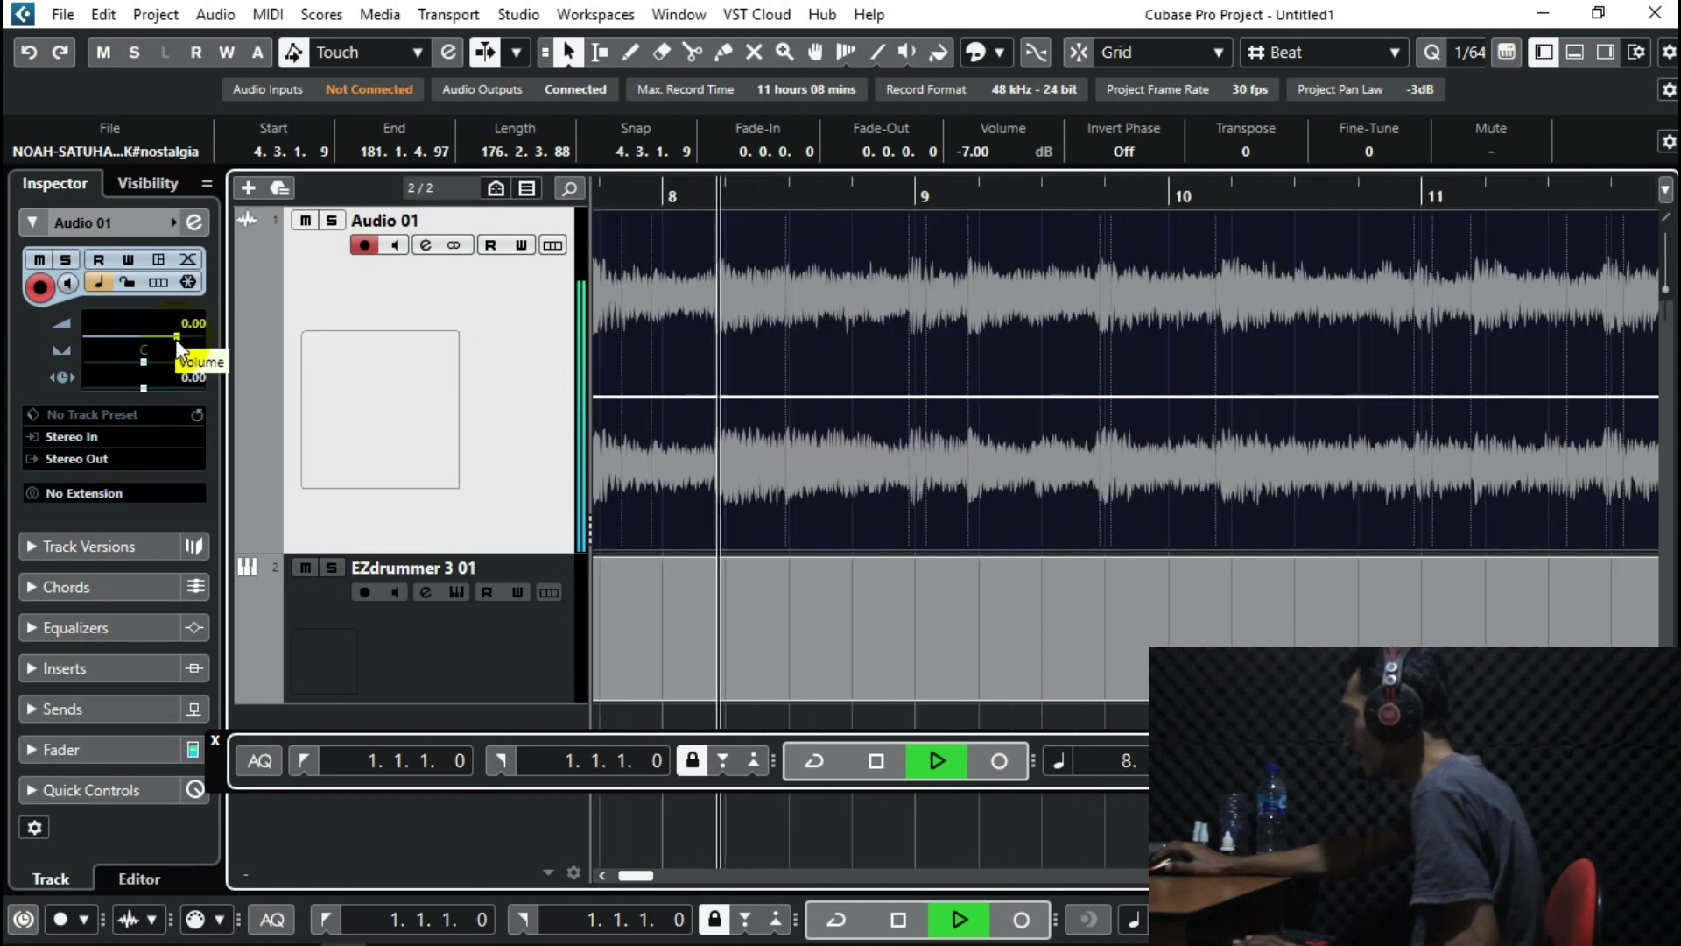
left_click_drag(176, 336, 135, 334)
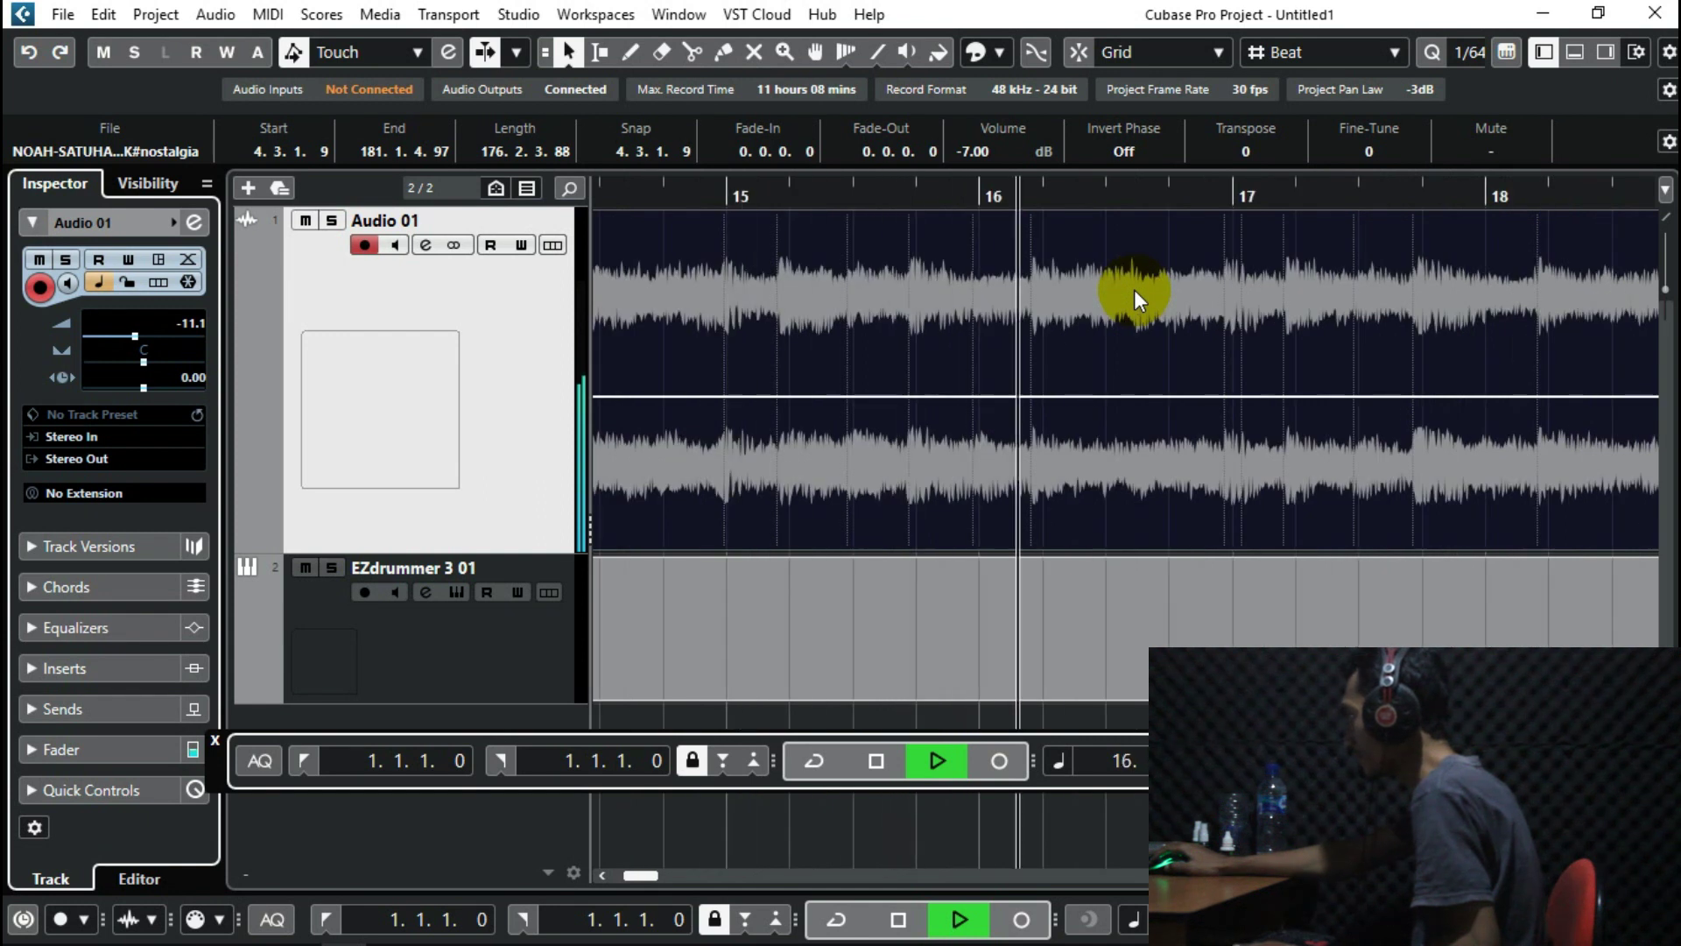
key("space")
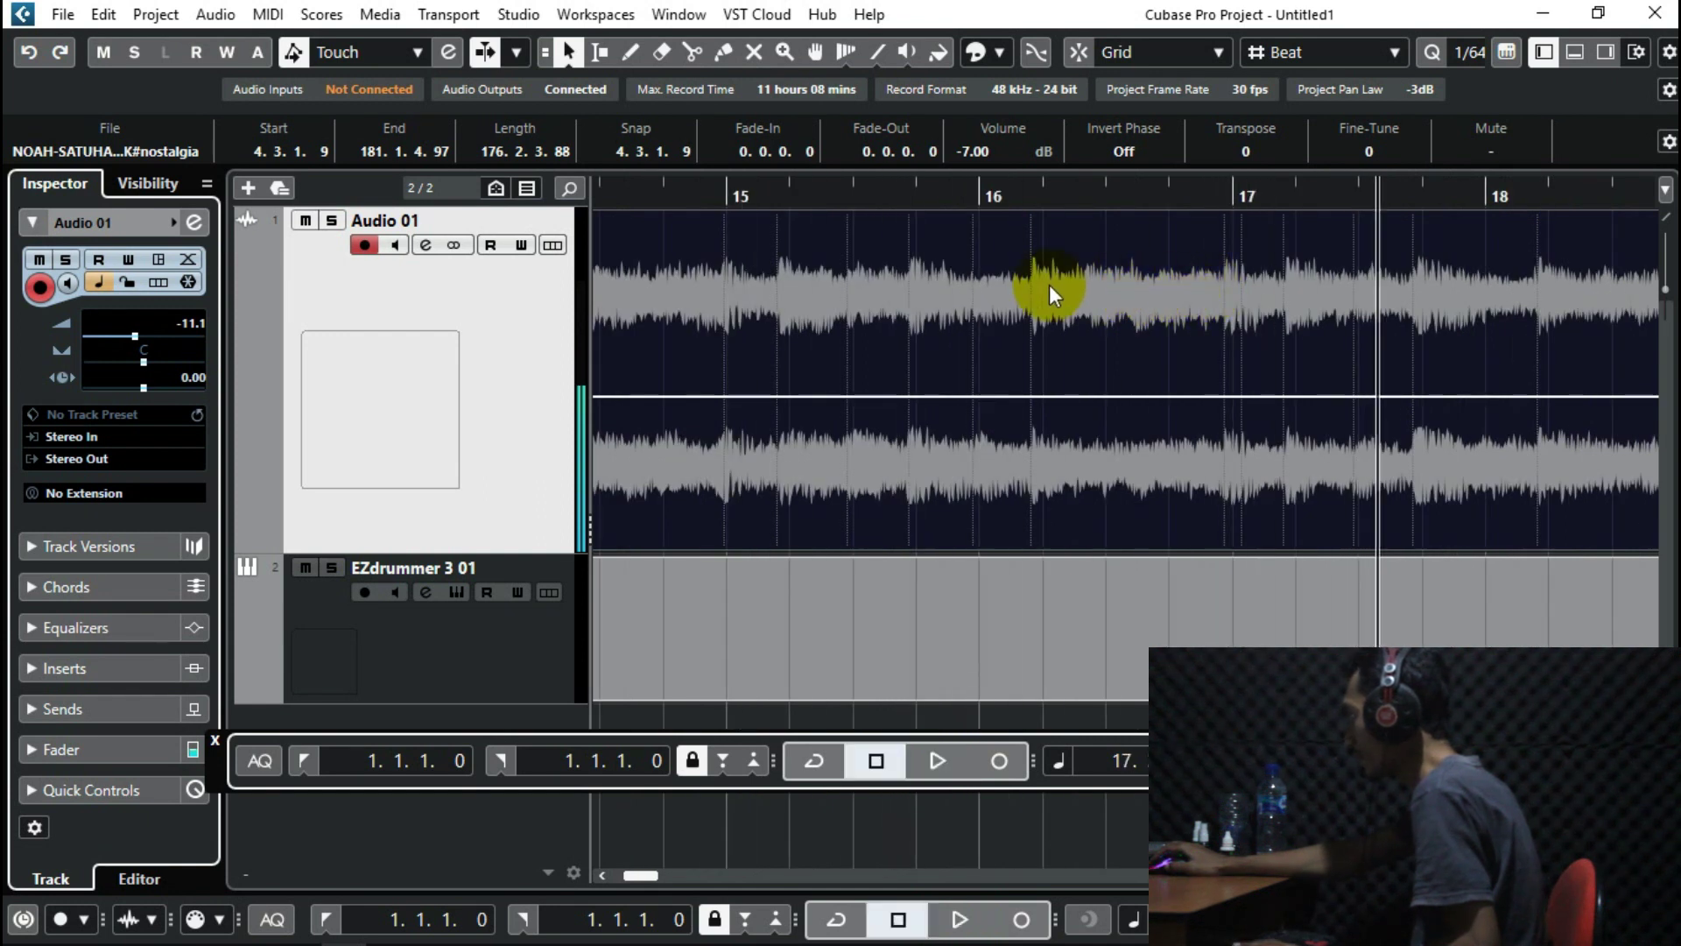
Shift the song's audio event earlier to start at 4.2.1.78 and listen to it against the grid, replaying from the project start.
left_click_drag(1053, 286, 1000, 287)
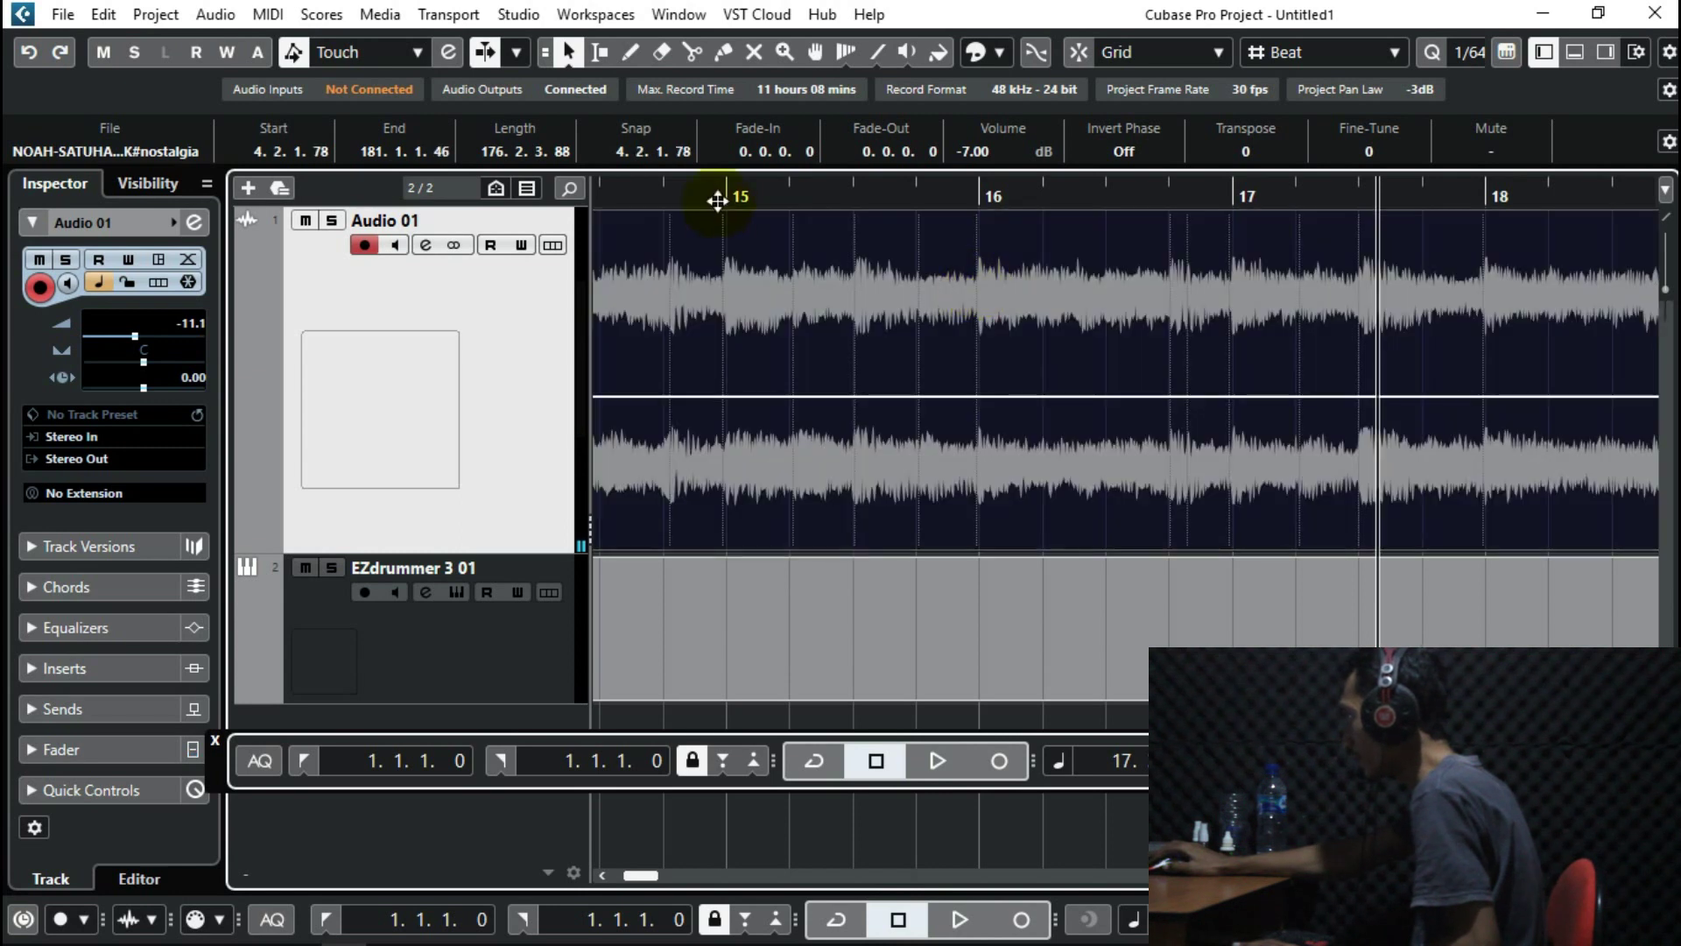
key("space")
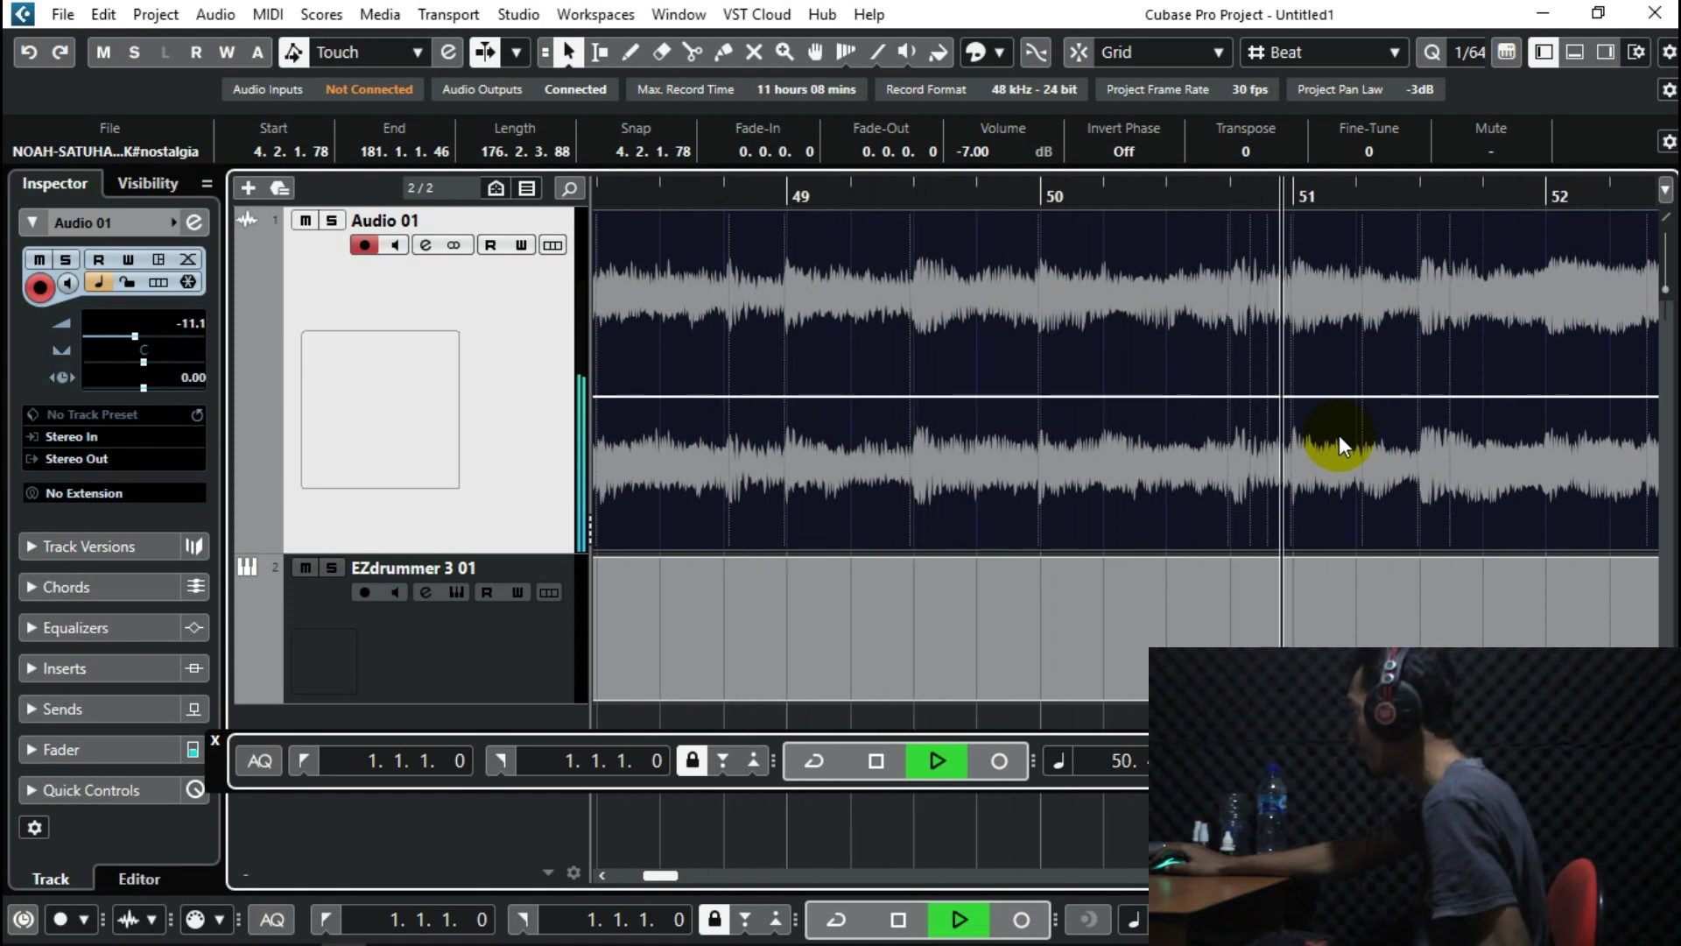
key("space")
key("space")
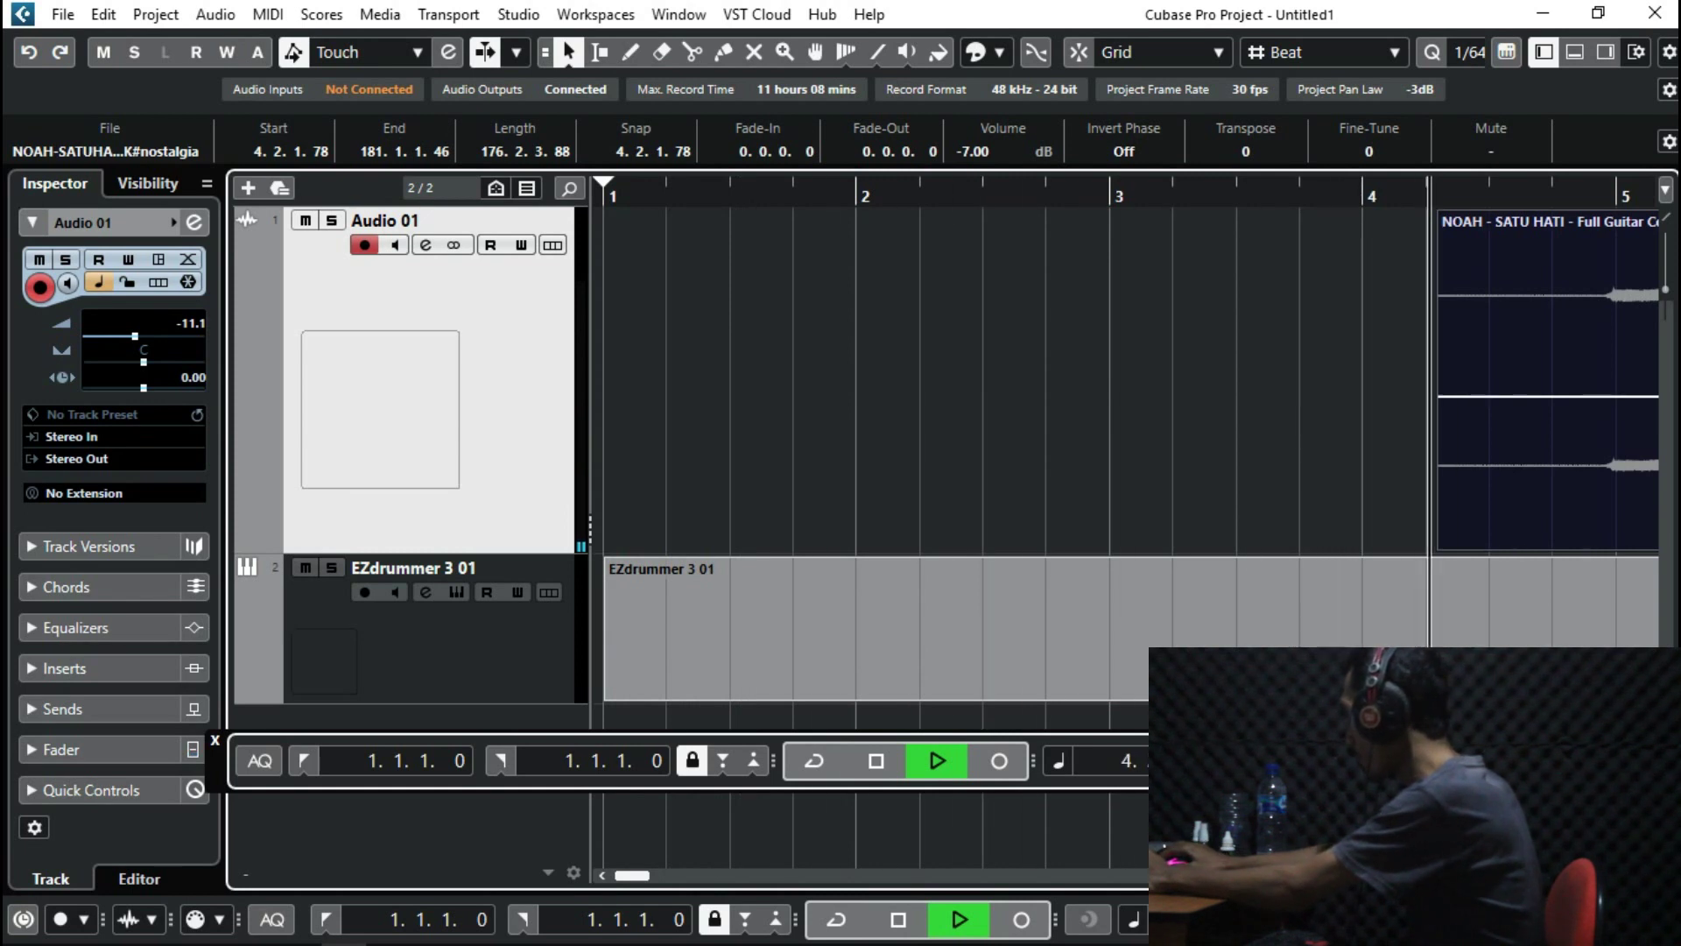
Hide the floating transport panel, stop playback and enlarge the EZdrummer 3 01 track's height.
key("F2")
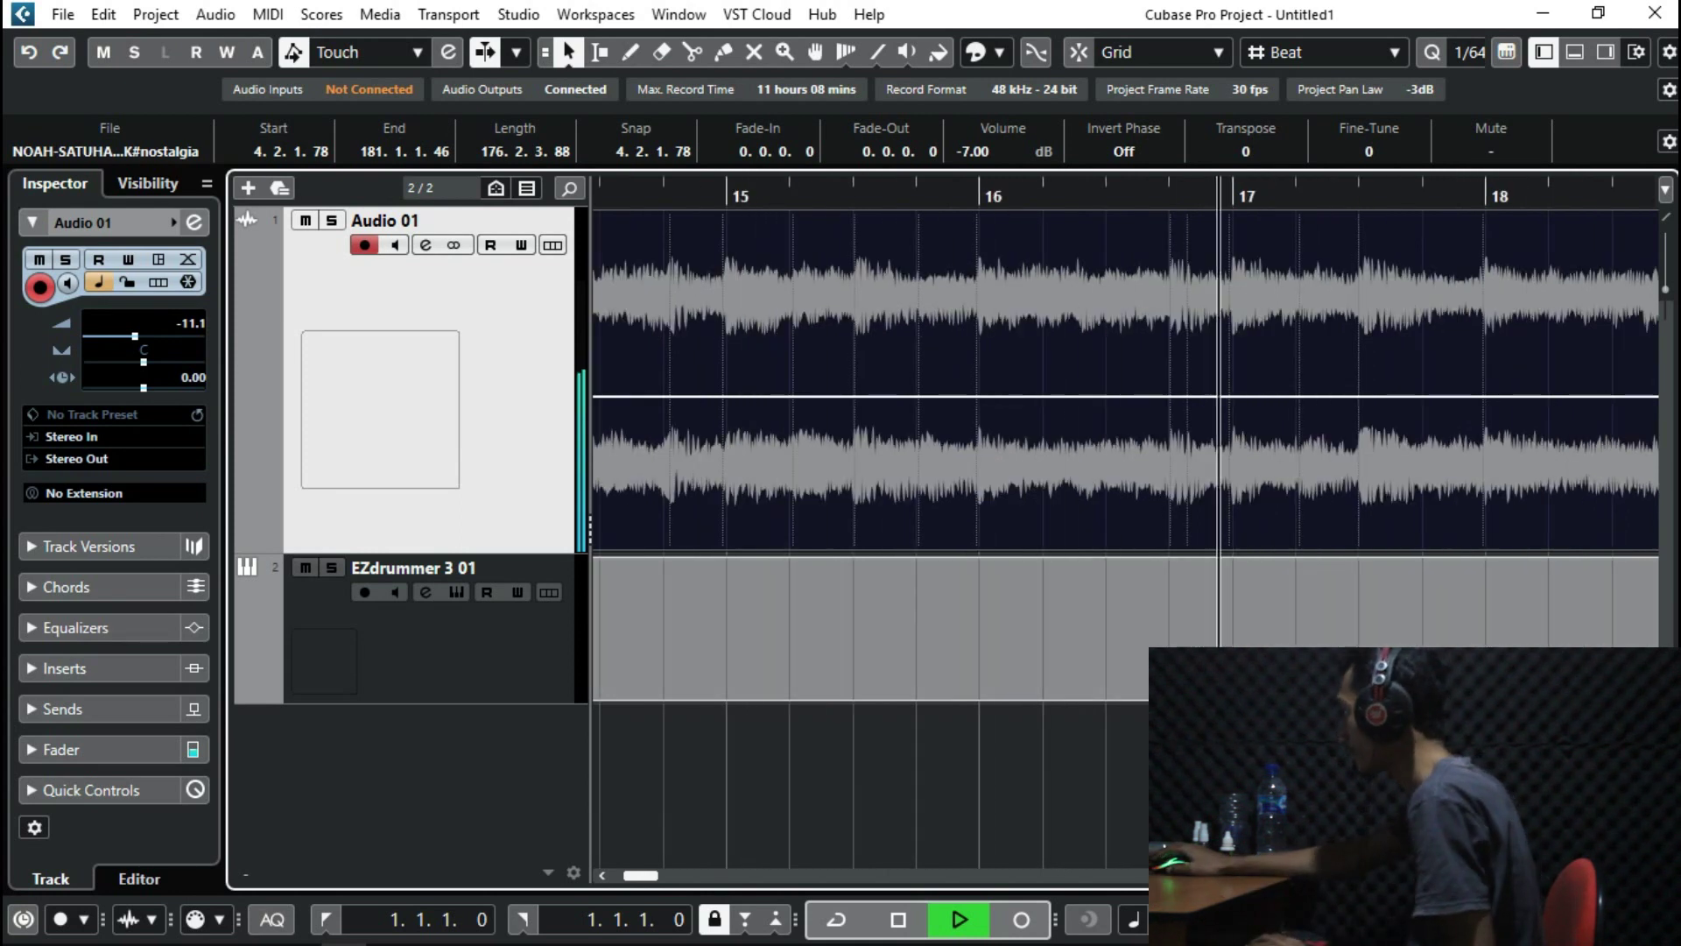
key("space")
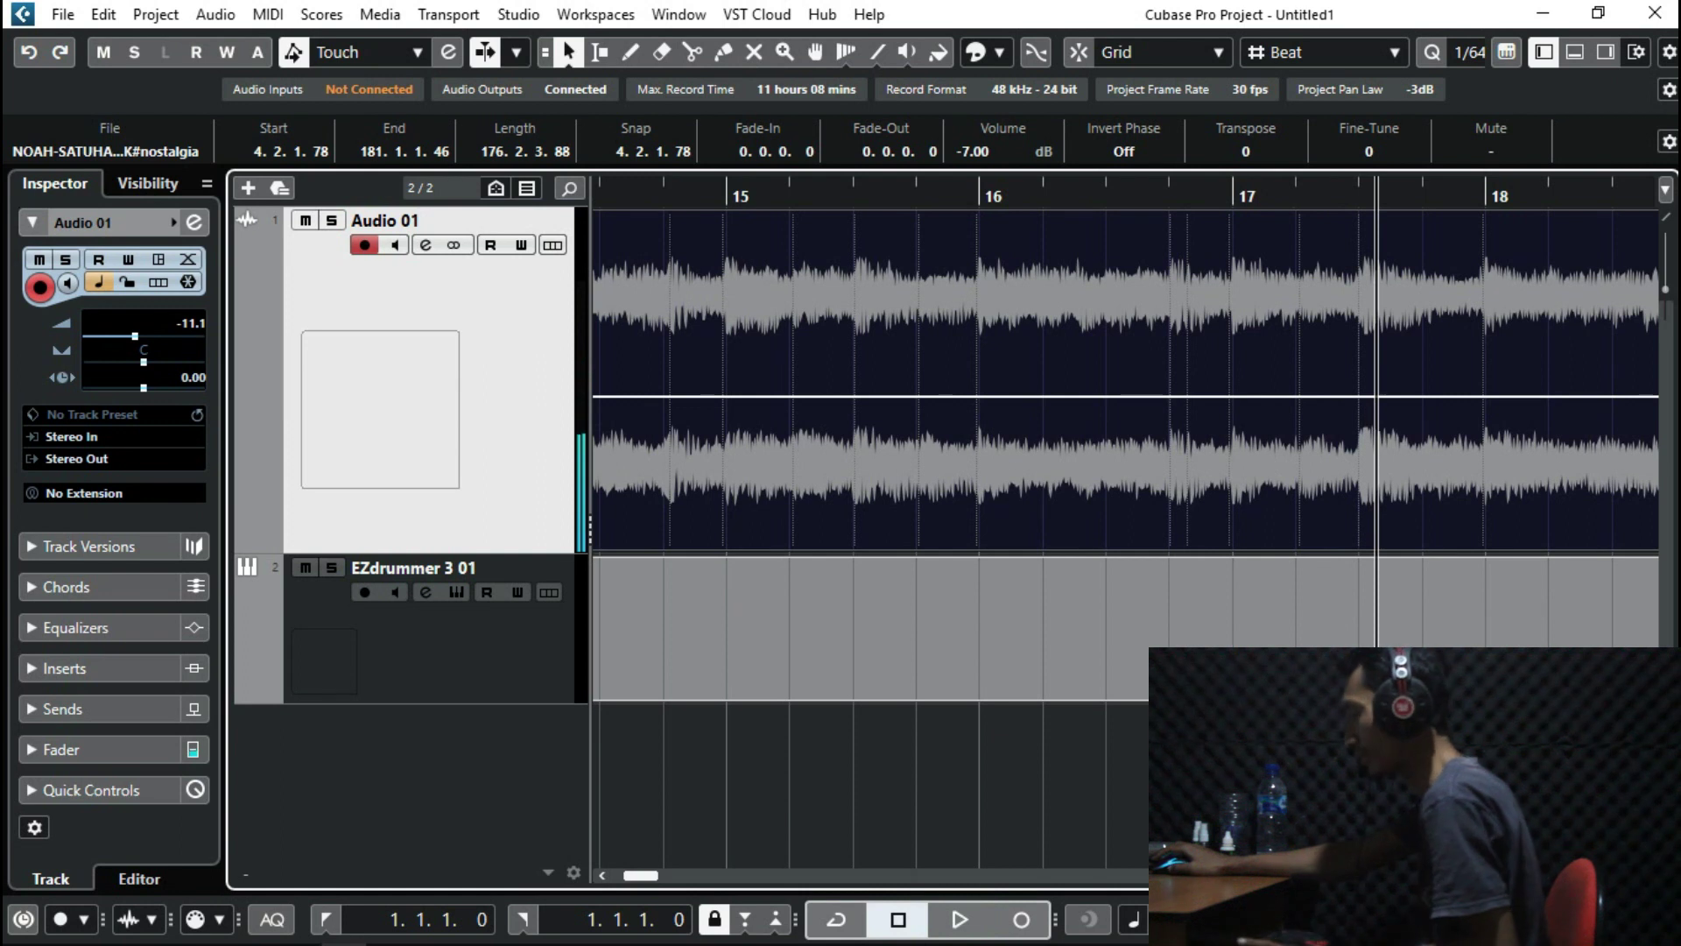
left_click(392, 663)
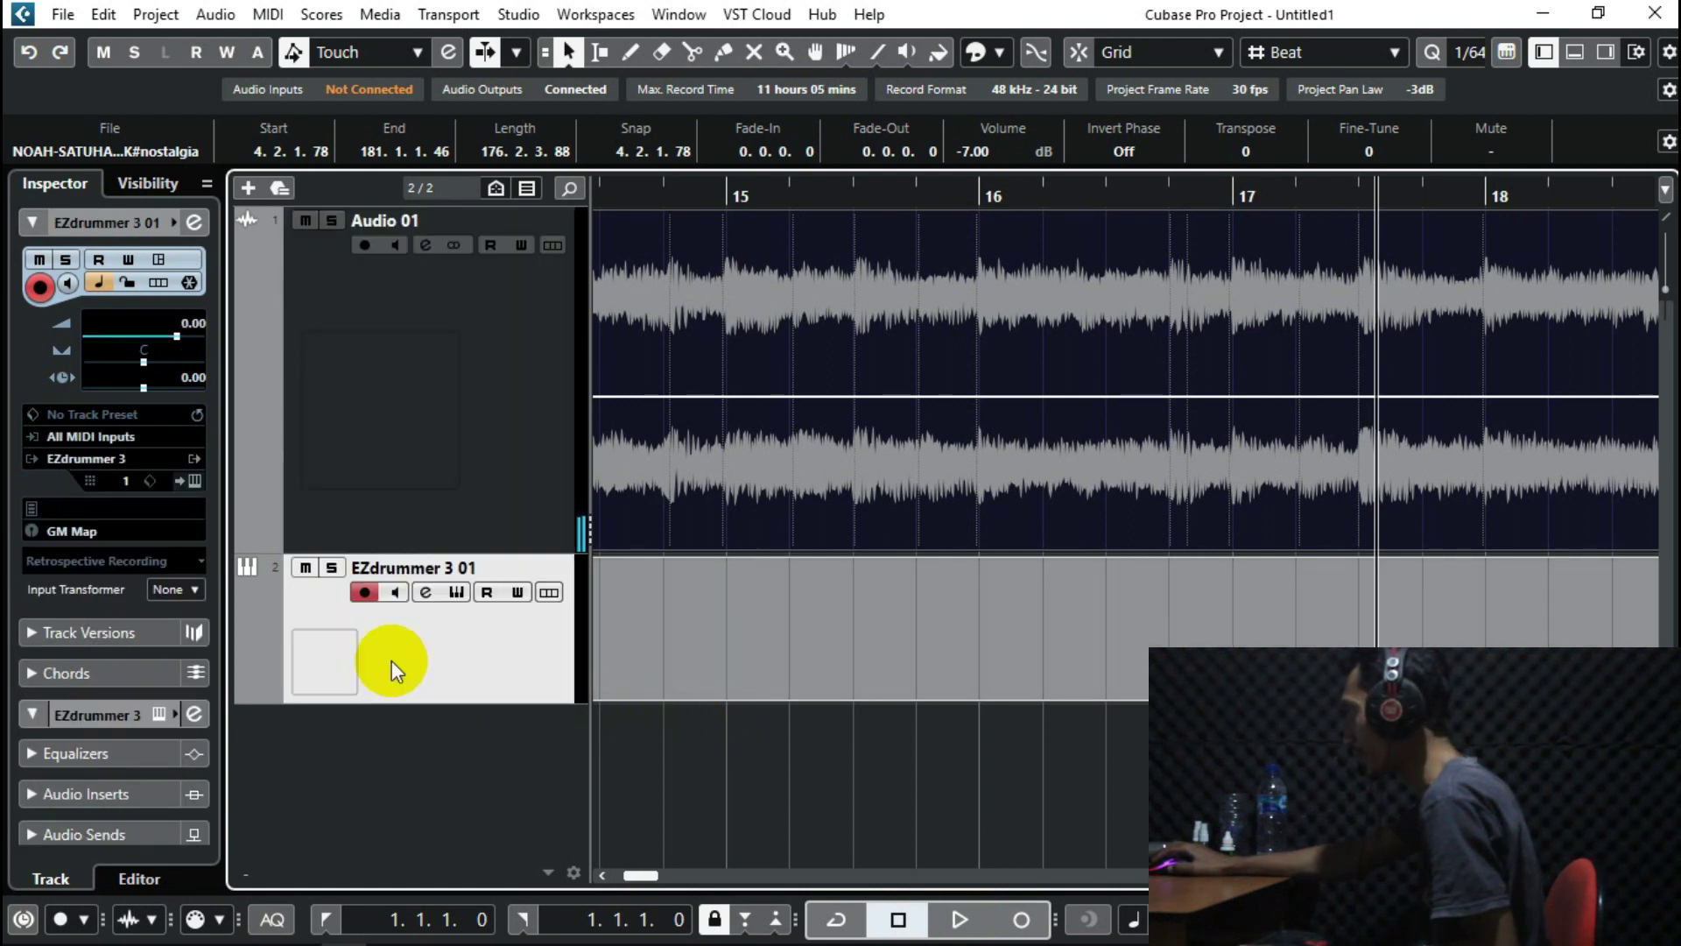
left_click_drag(408, 699, 401, 800)
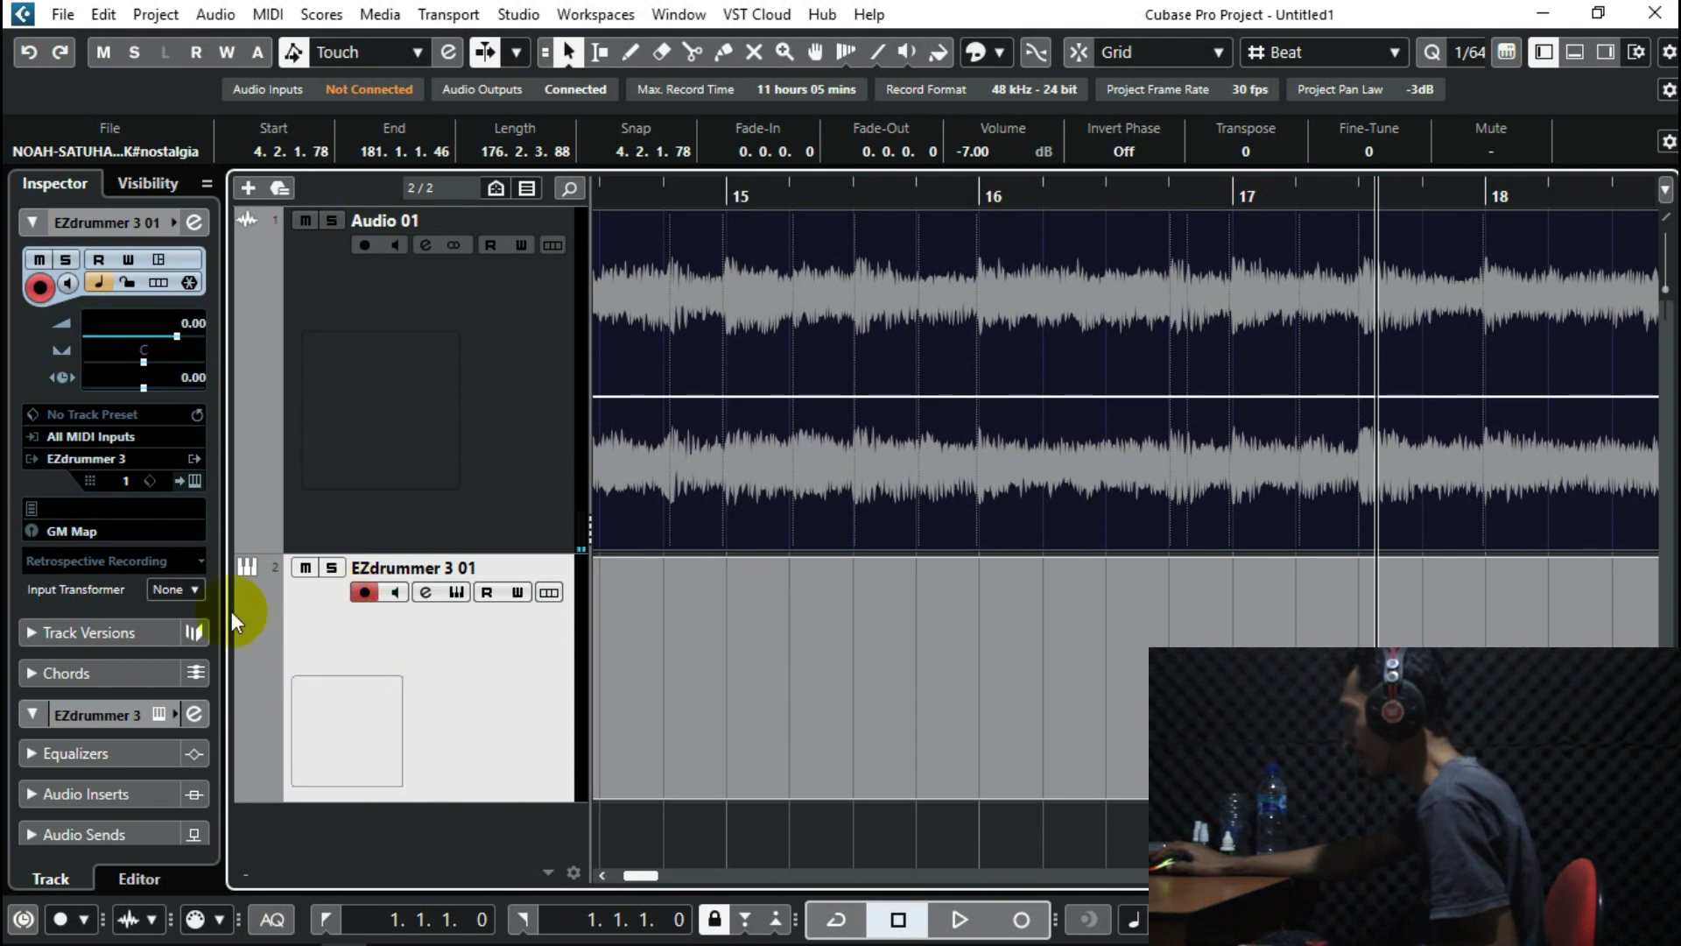
Open the EZdrummer 3 instrument and audition its snare, bass drum, toms and a cymbal, closing the instrument window when finished.
left_click(194, 482)
left_click(749, 525)
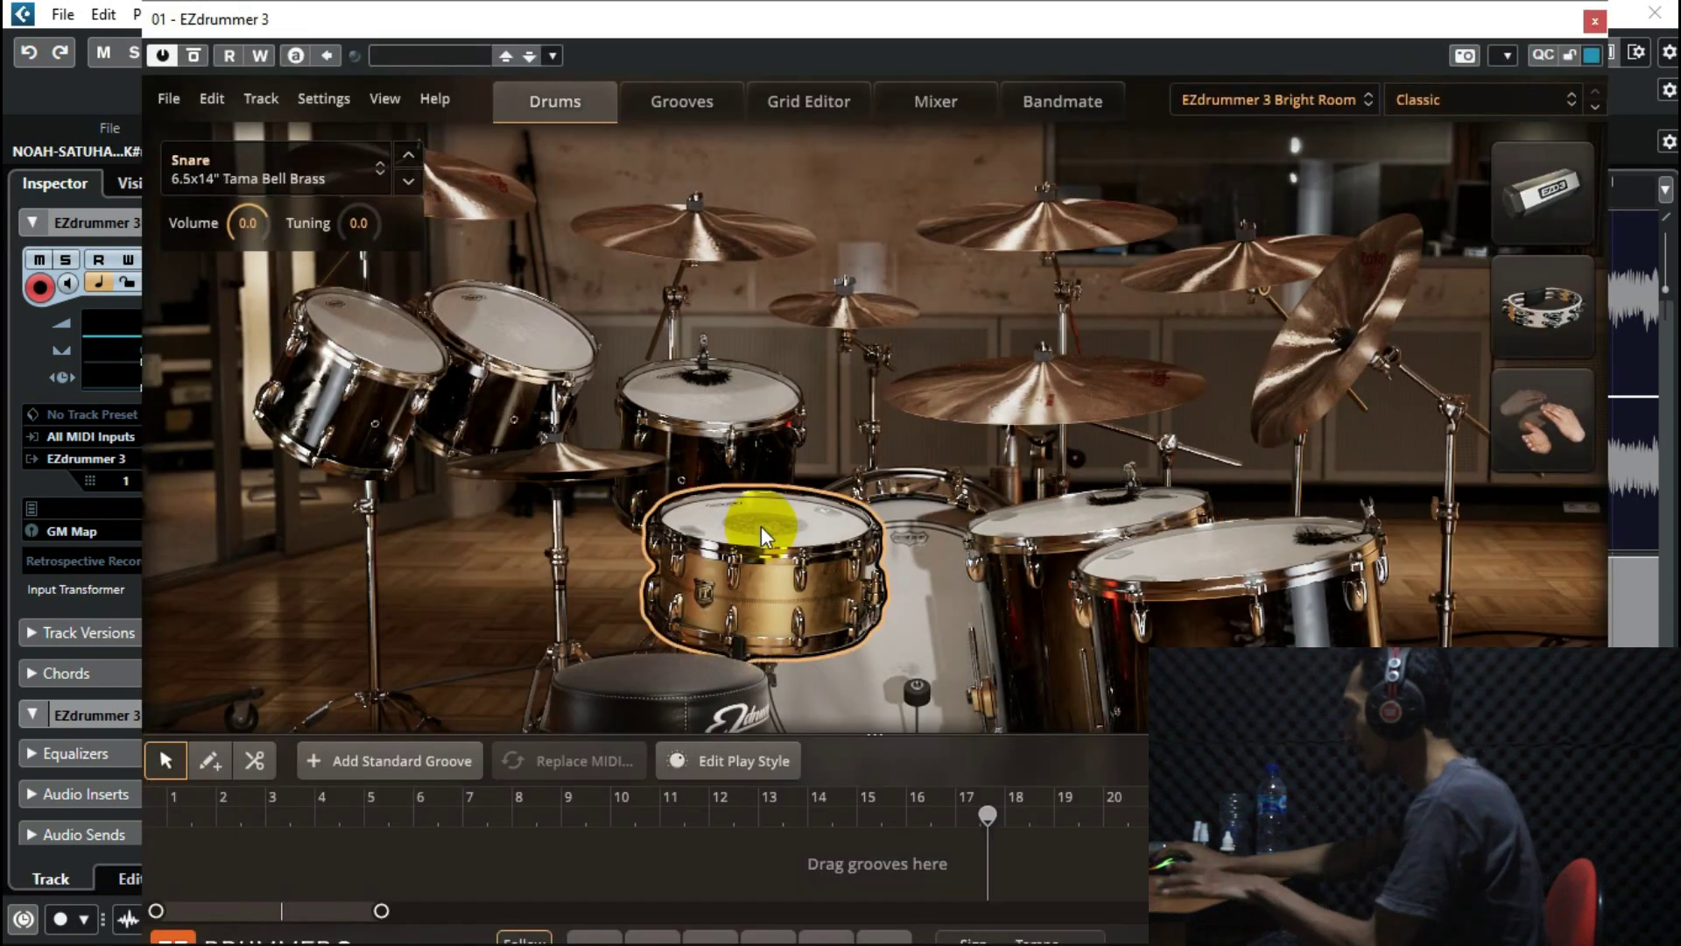
left_click(749, 426)
left_click(901, 600)
left_click(1012, 378)
left_click(1070, 547)
left_click(577, 442)
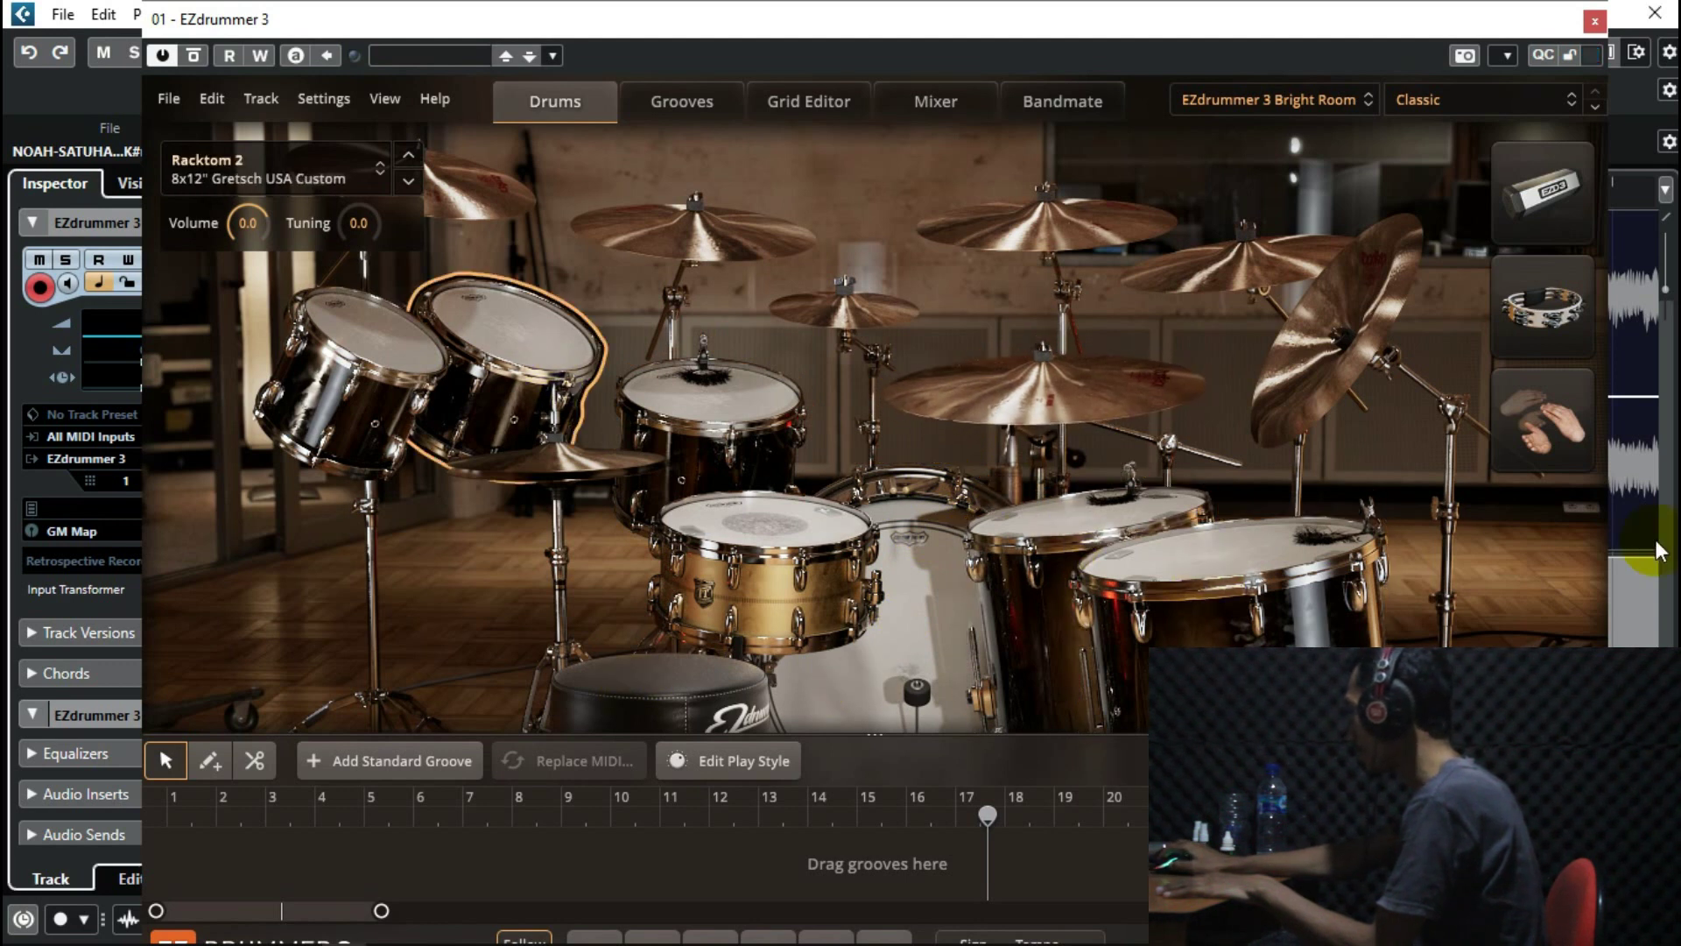
left_click(1594, 23)
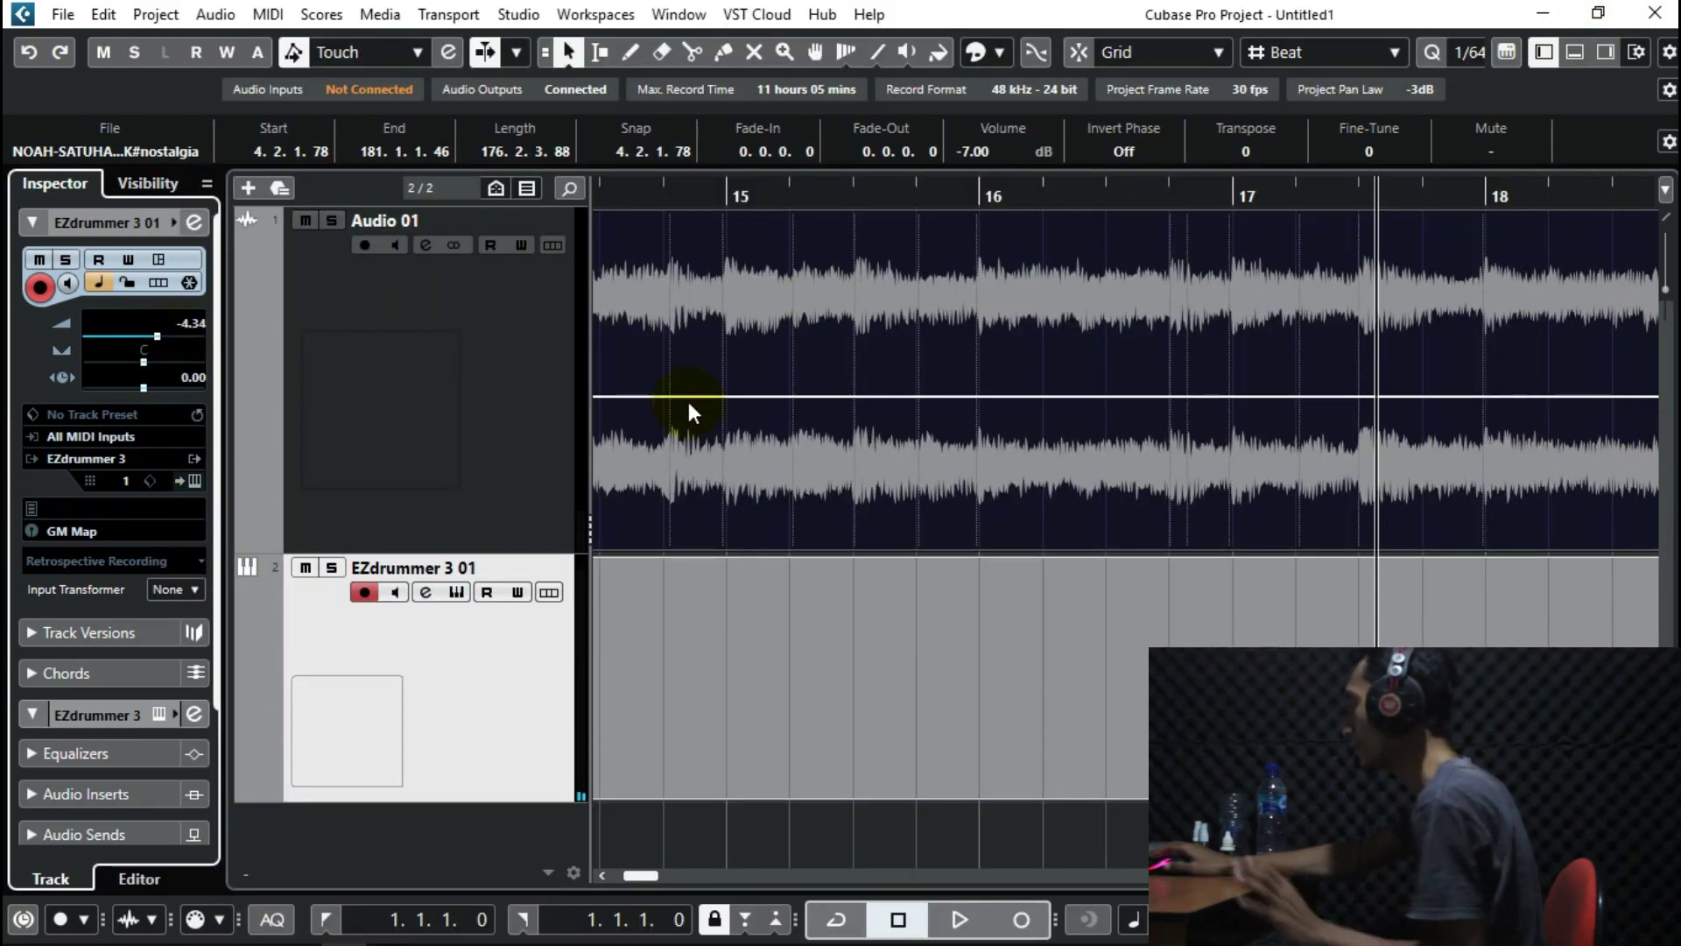
Play from the project start and open the EZdrummer 3 01 part in a separate Drum Editor window.
key("space")
key("space")
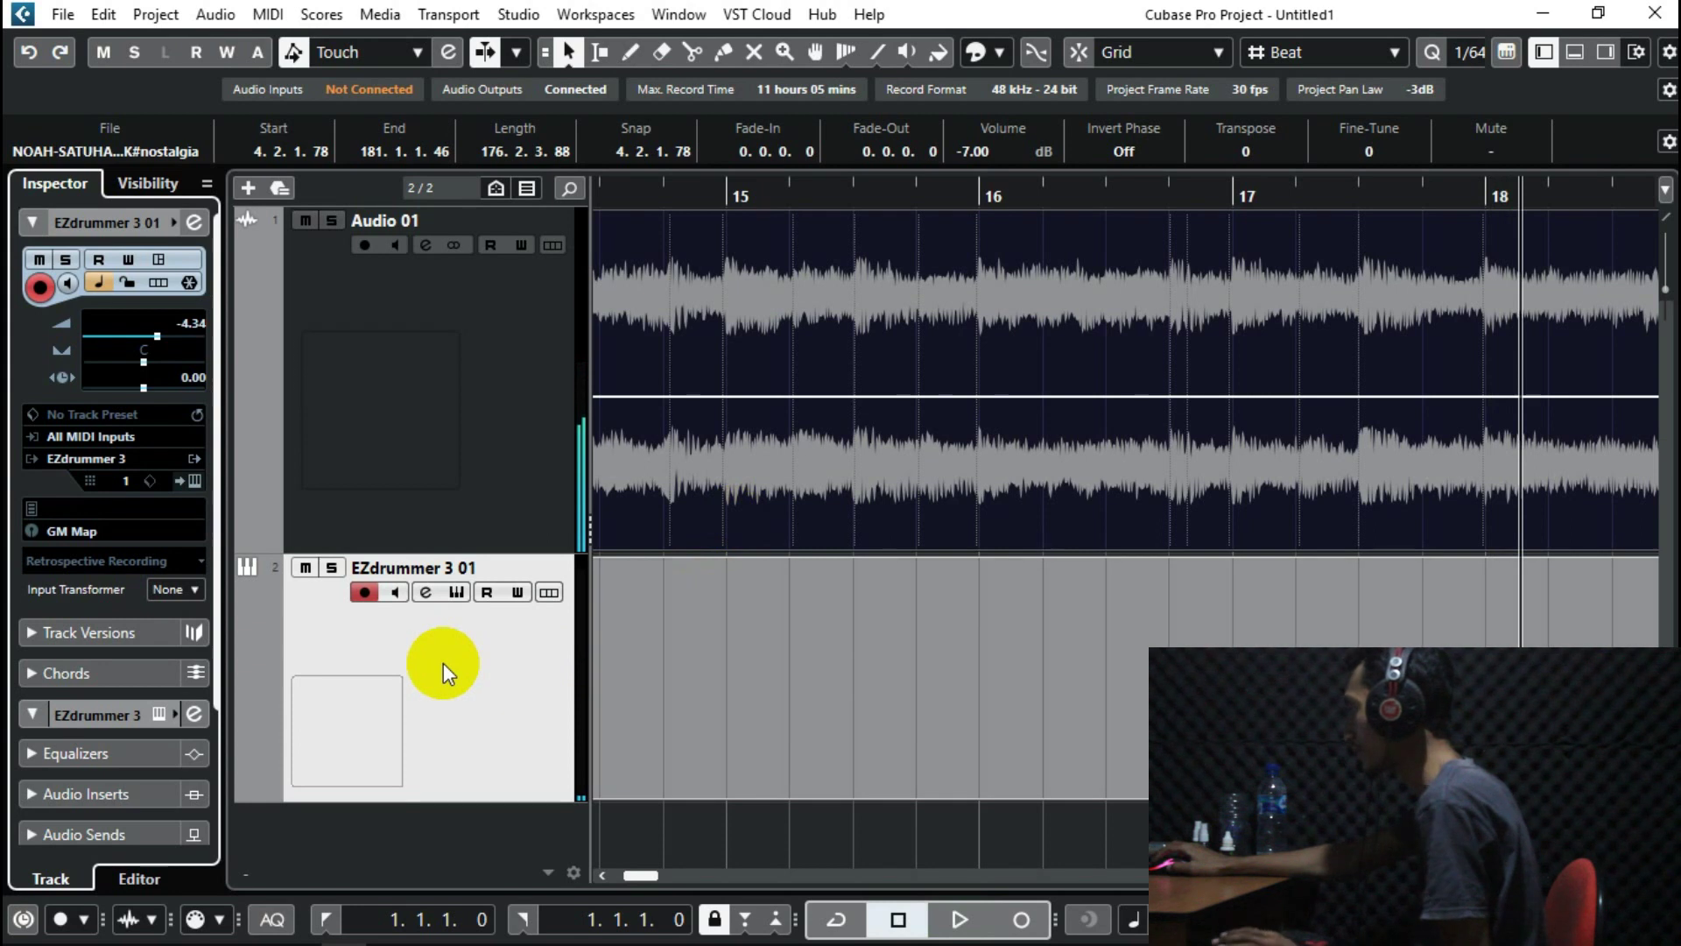
key("Home")
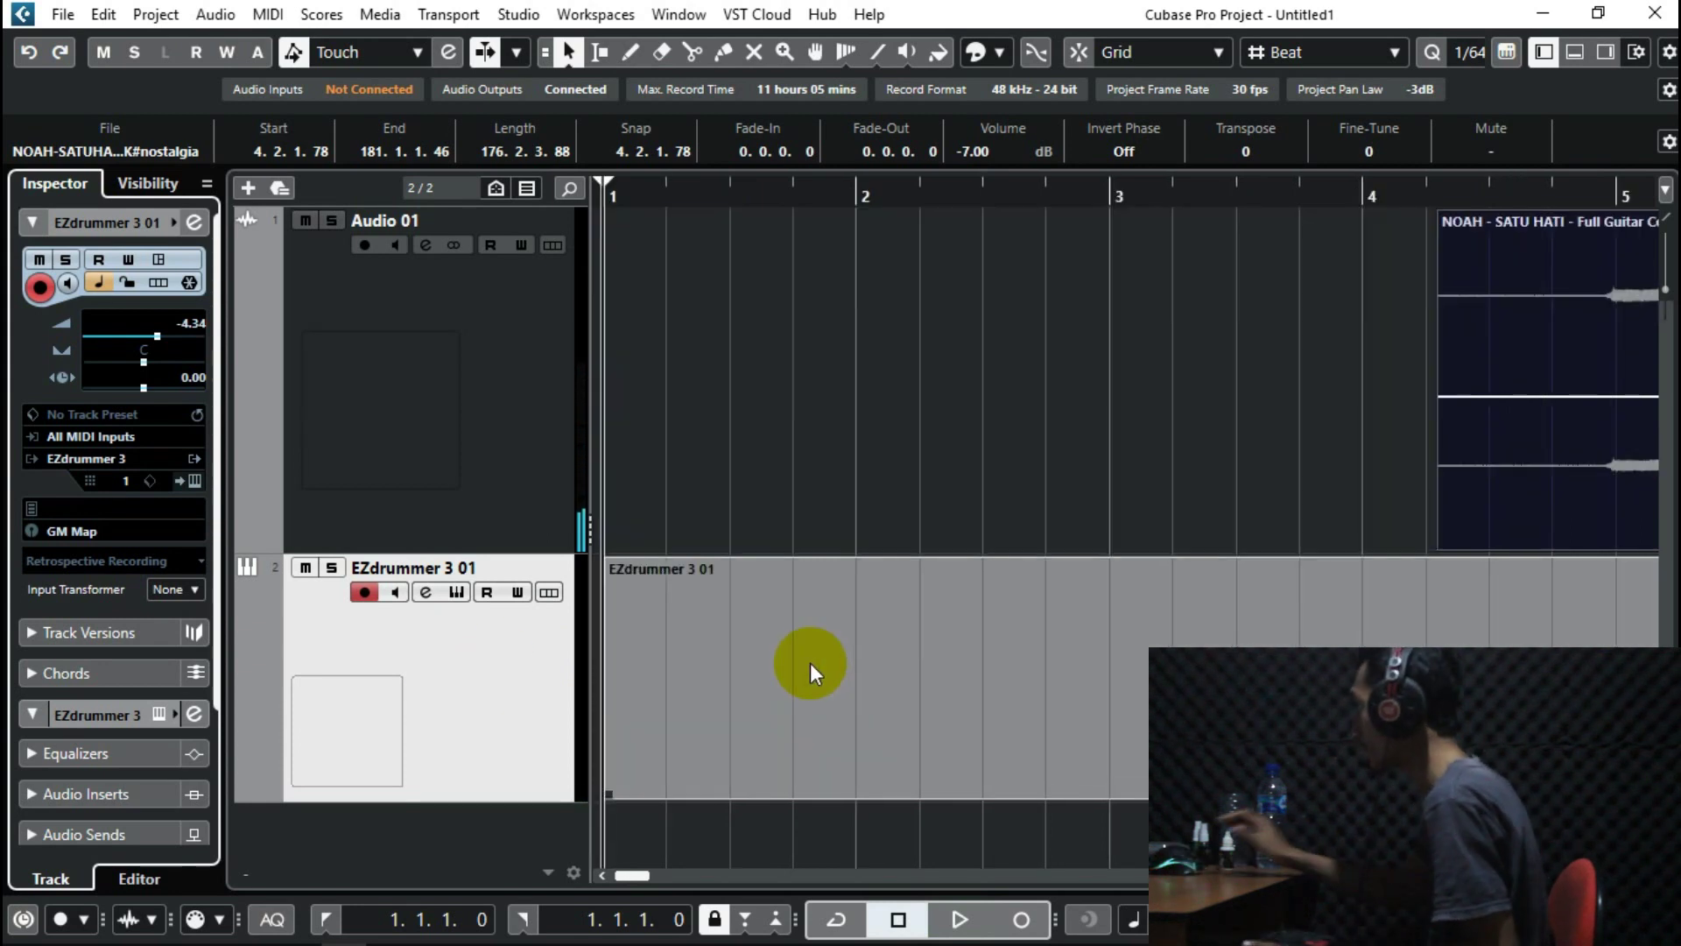
key("space")
key("ctrl+e")
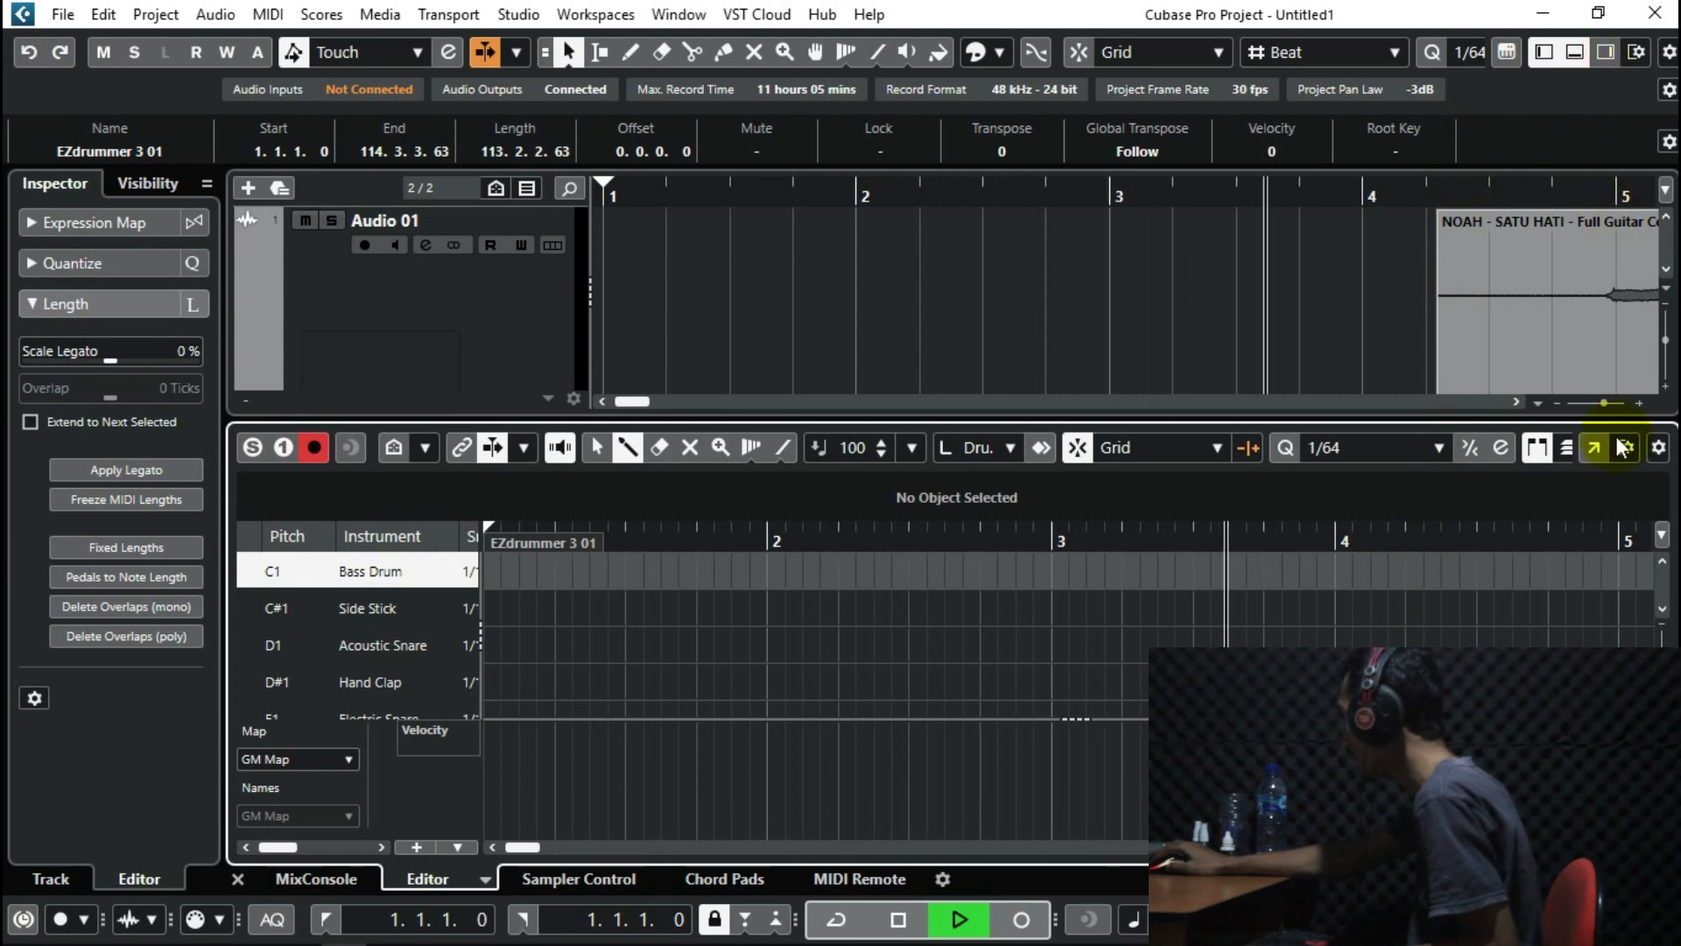
left_click(1593, 448)
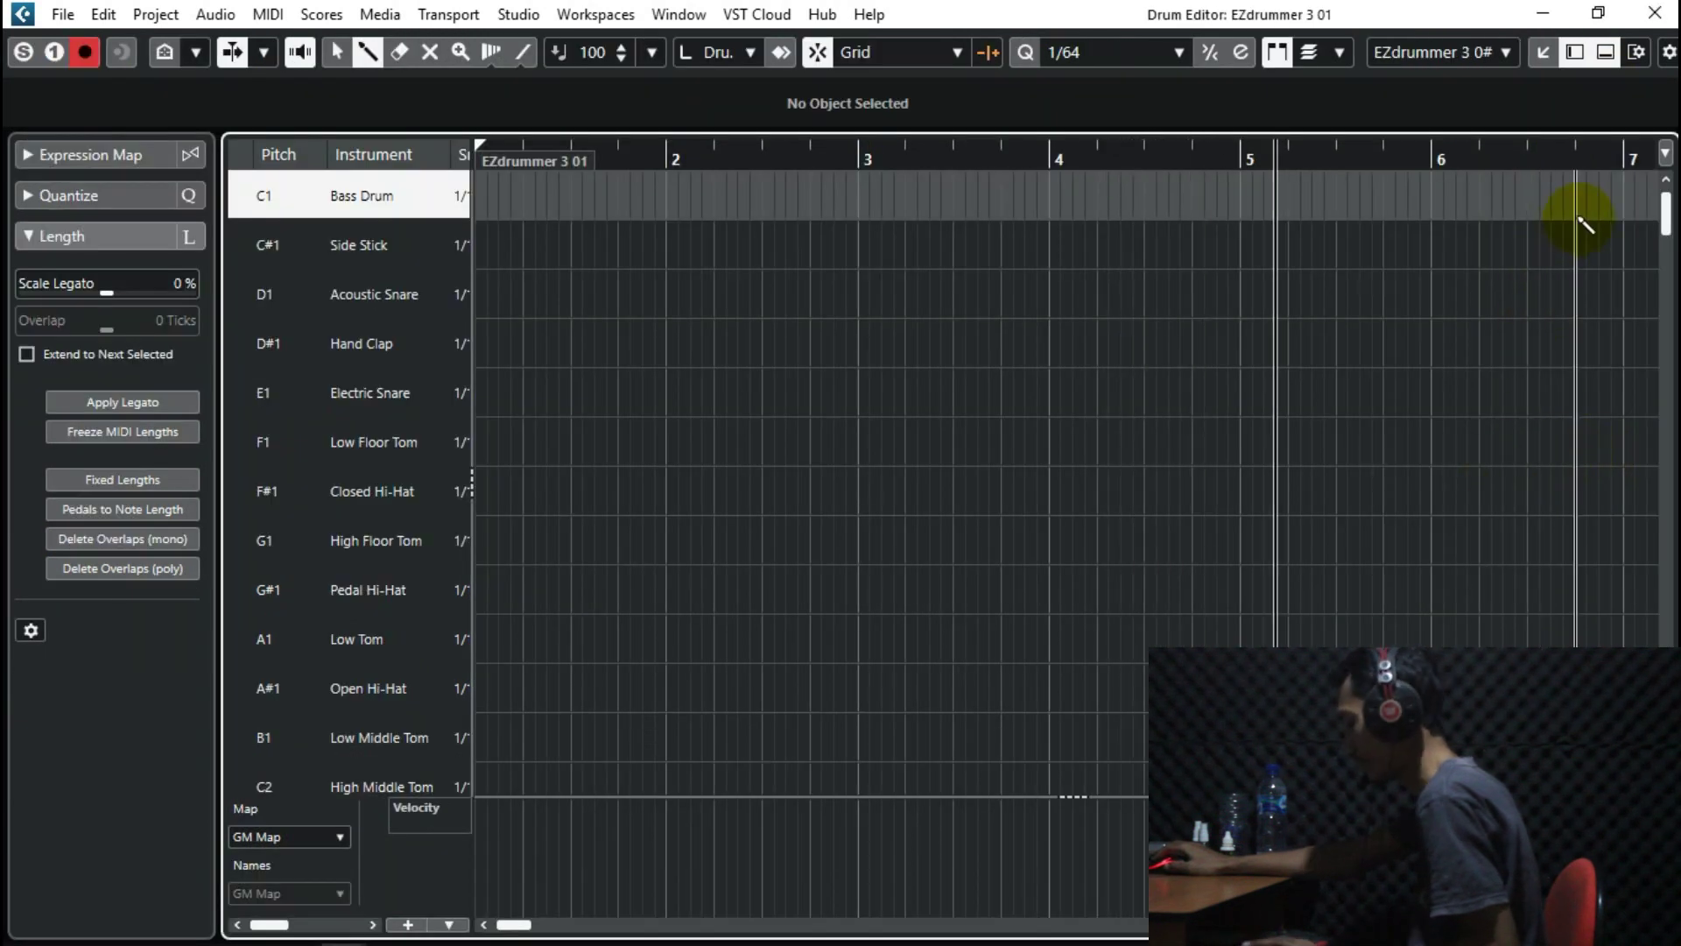
Place a Bass Drum note at 5.3.1.0 in the EZdrummer part, with a wider span of bars in view.
left_click(983, 150)
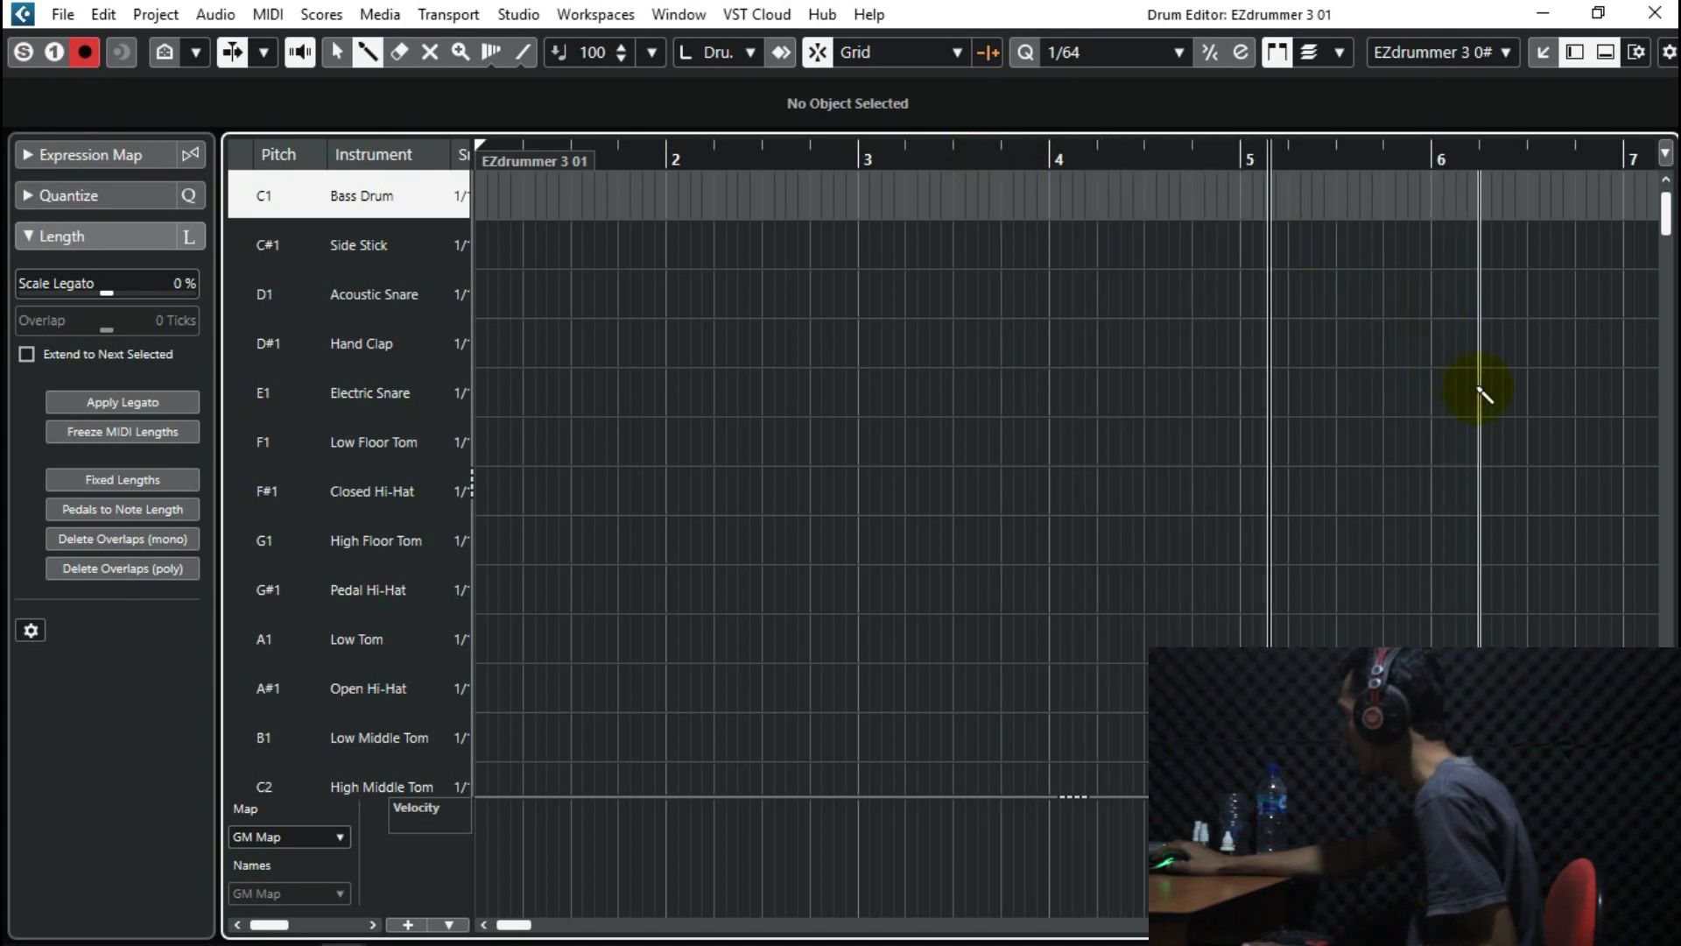
left_click(1337, 212)
left_click(1174, 160)
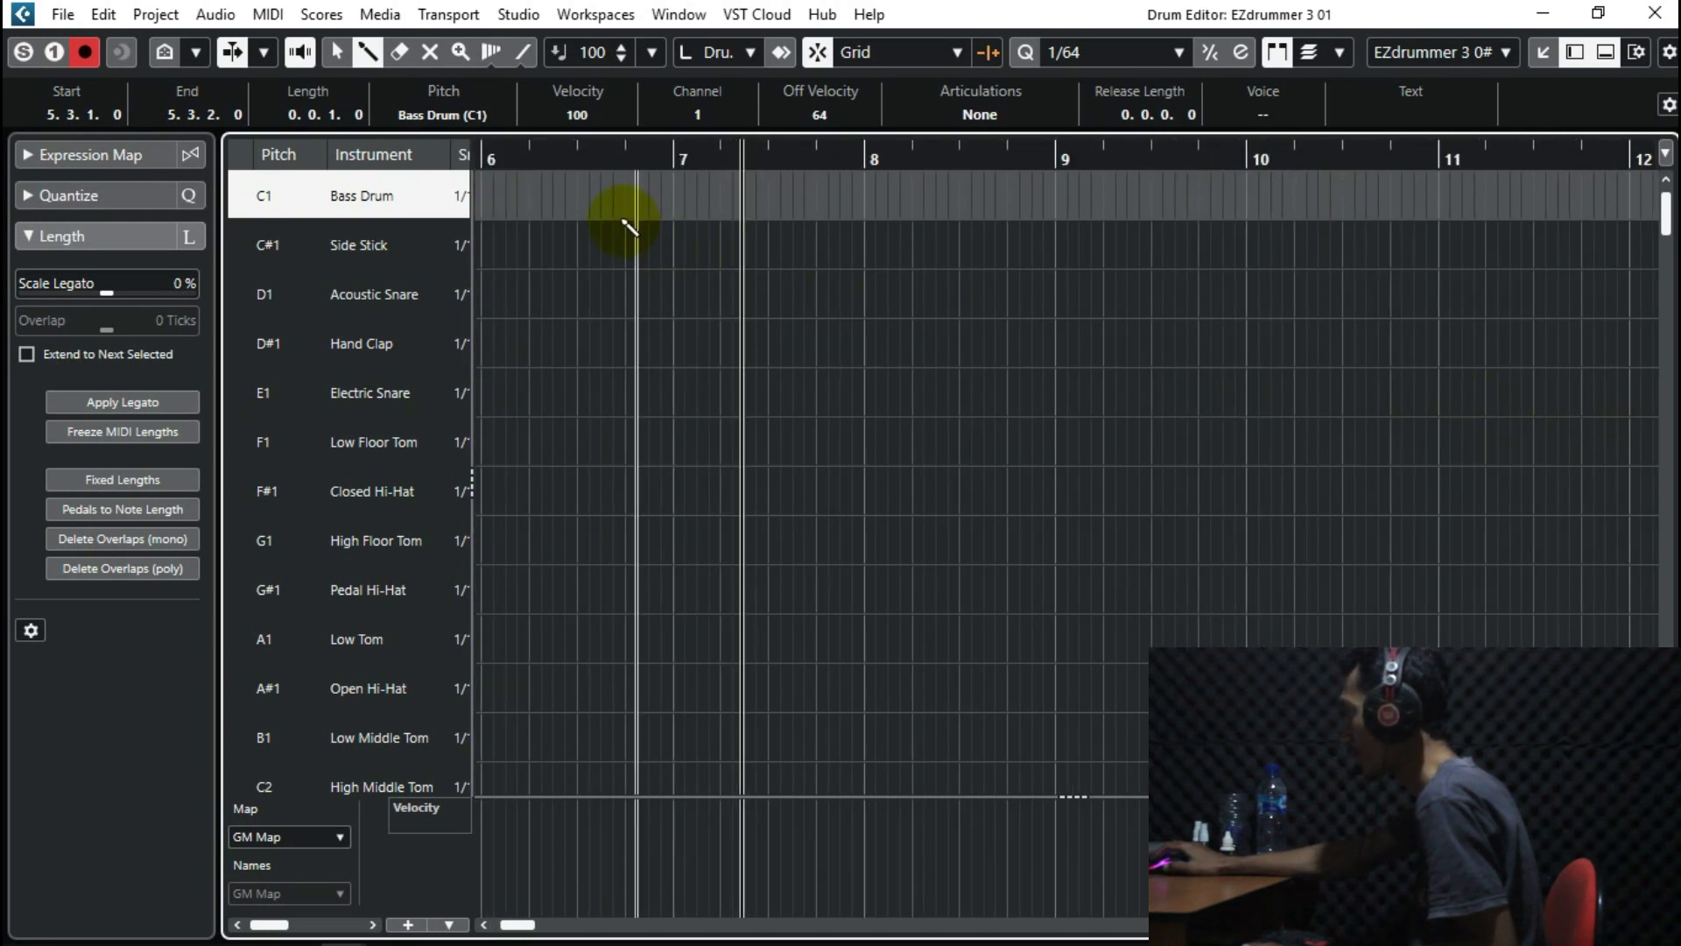
key("g")
key("g")
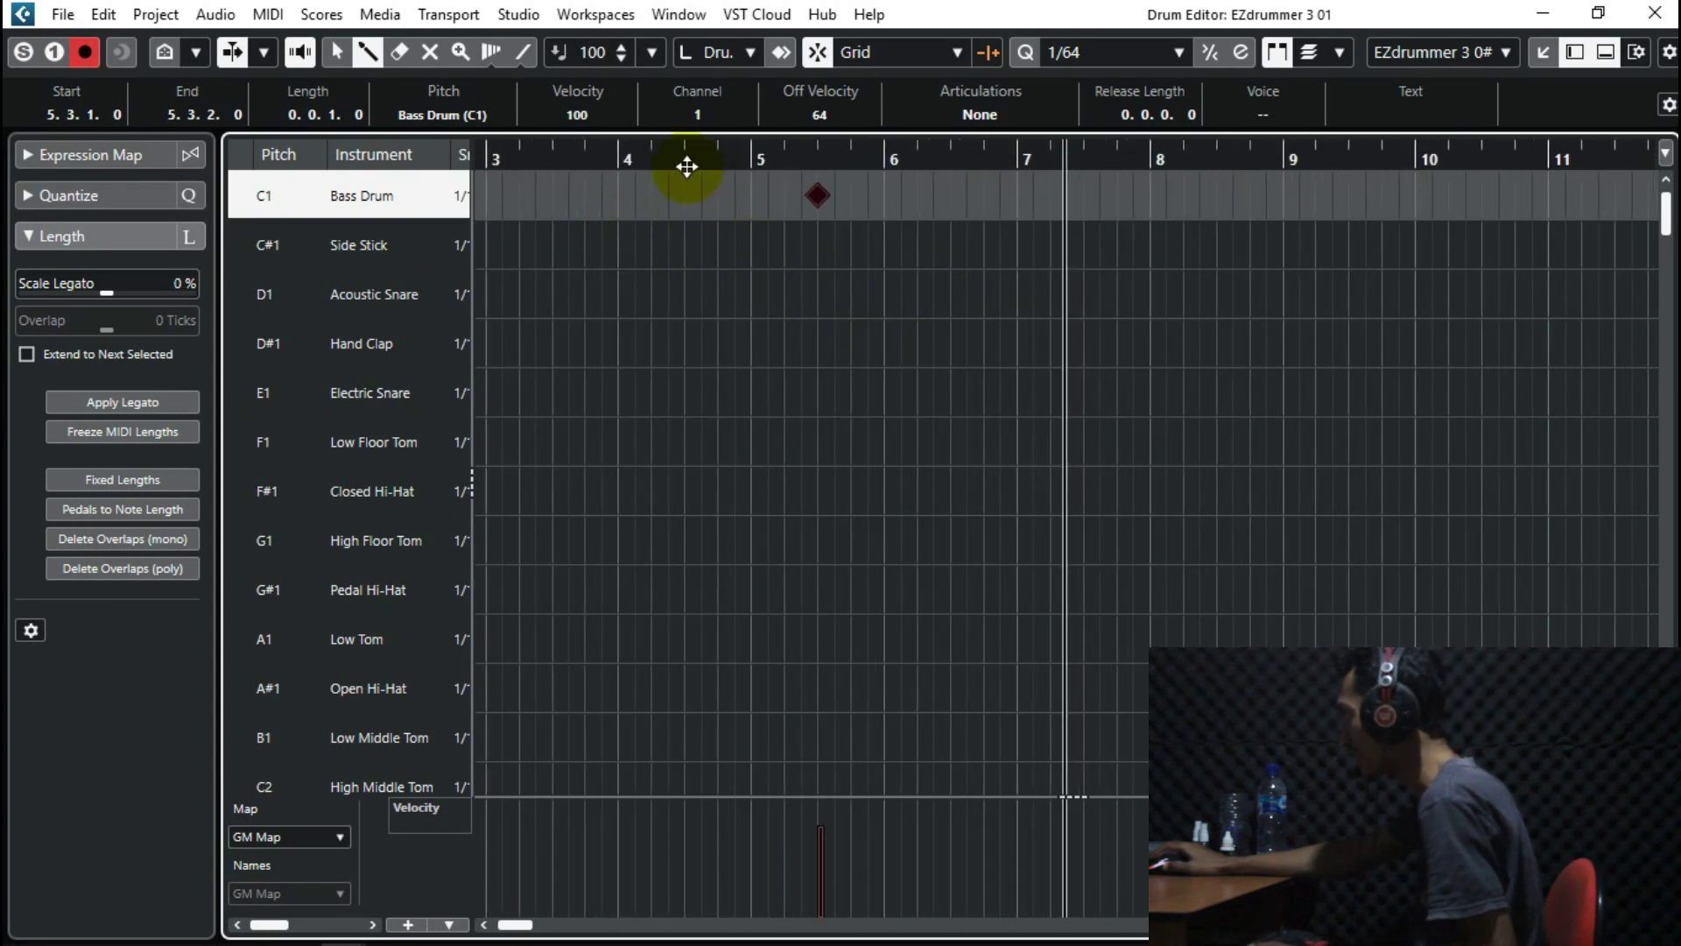
Play from around bar 4 and add an Acoustic Snare note at the start of bar 6.
left_click(680, 158)
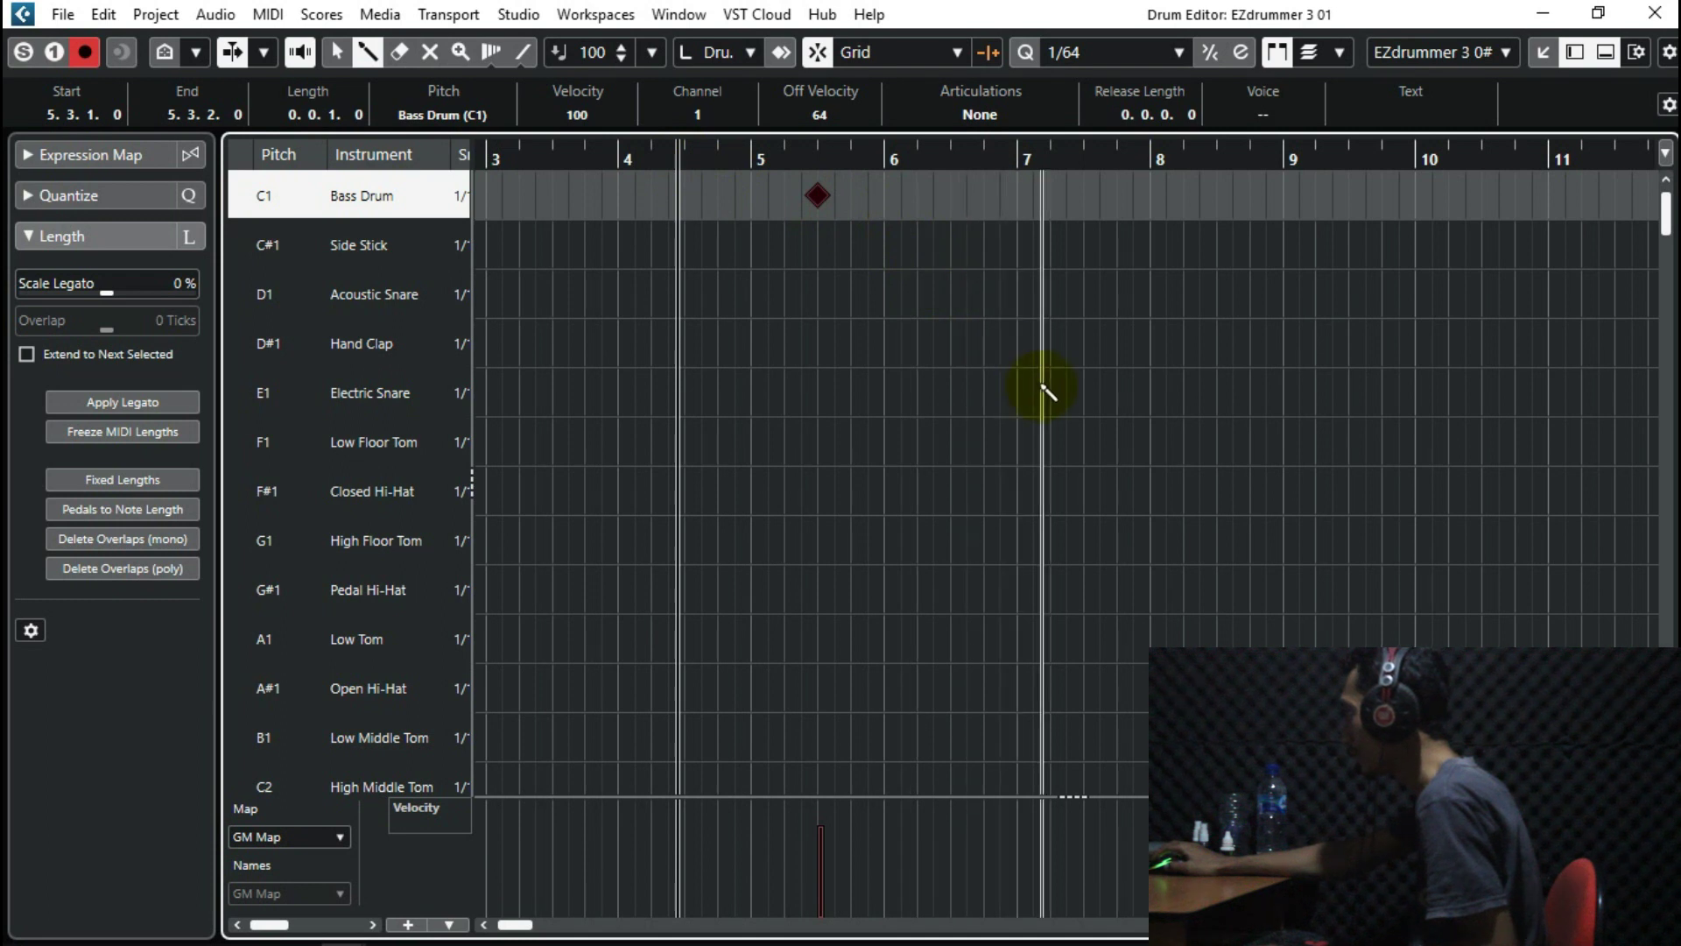
key("space")
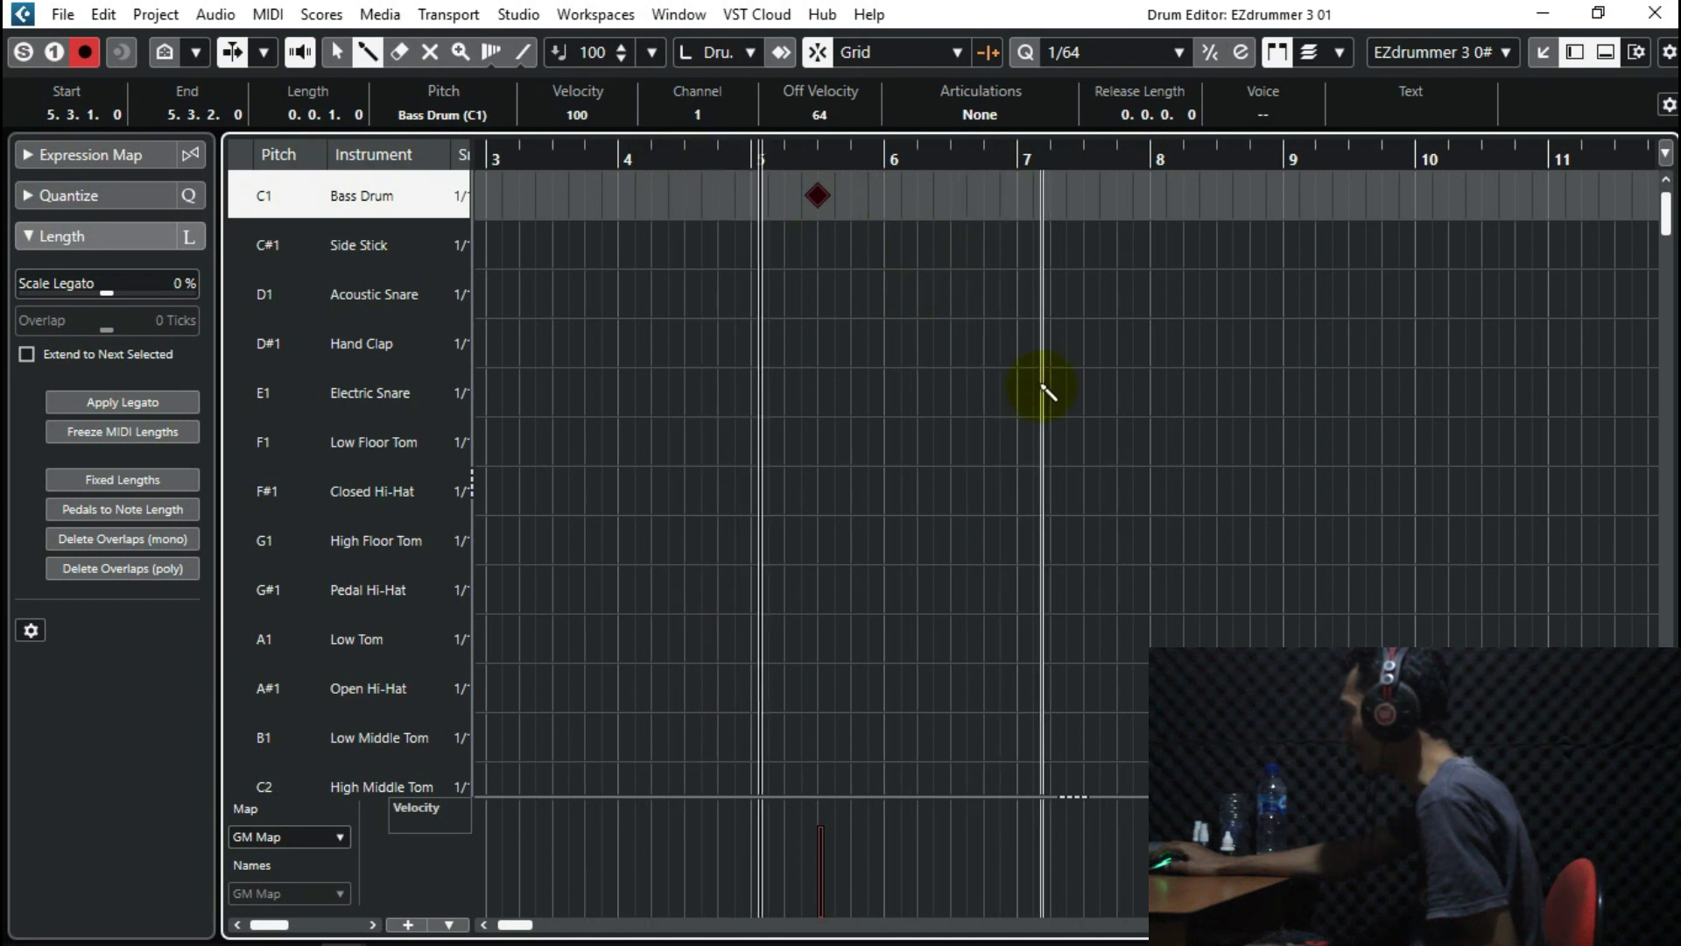
left_click(885, 293)
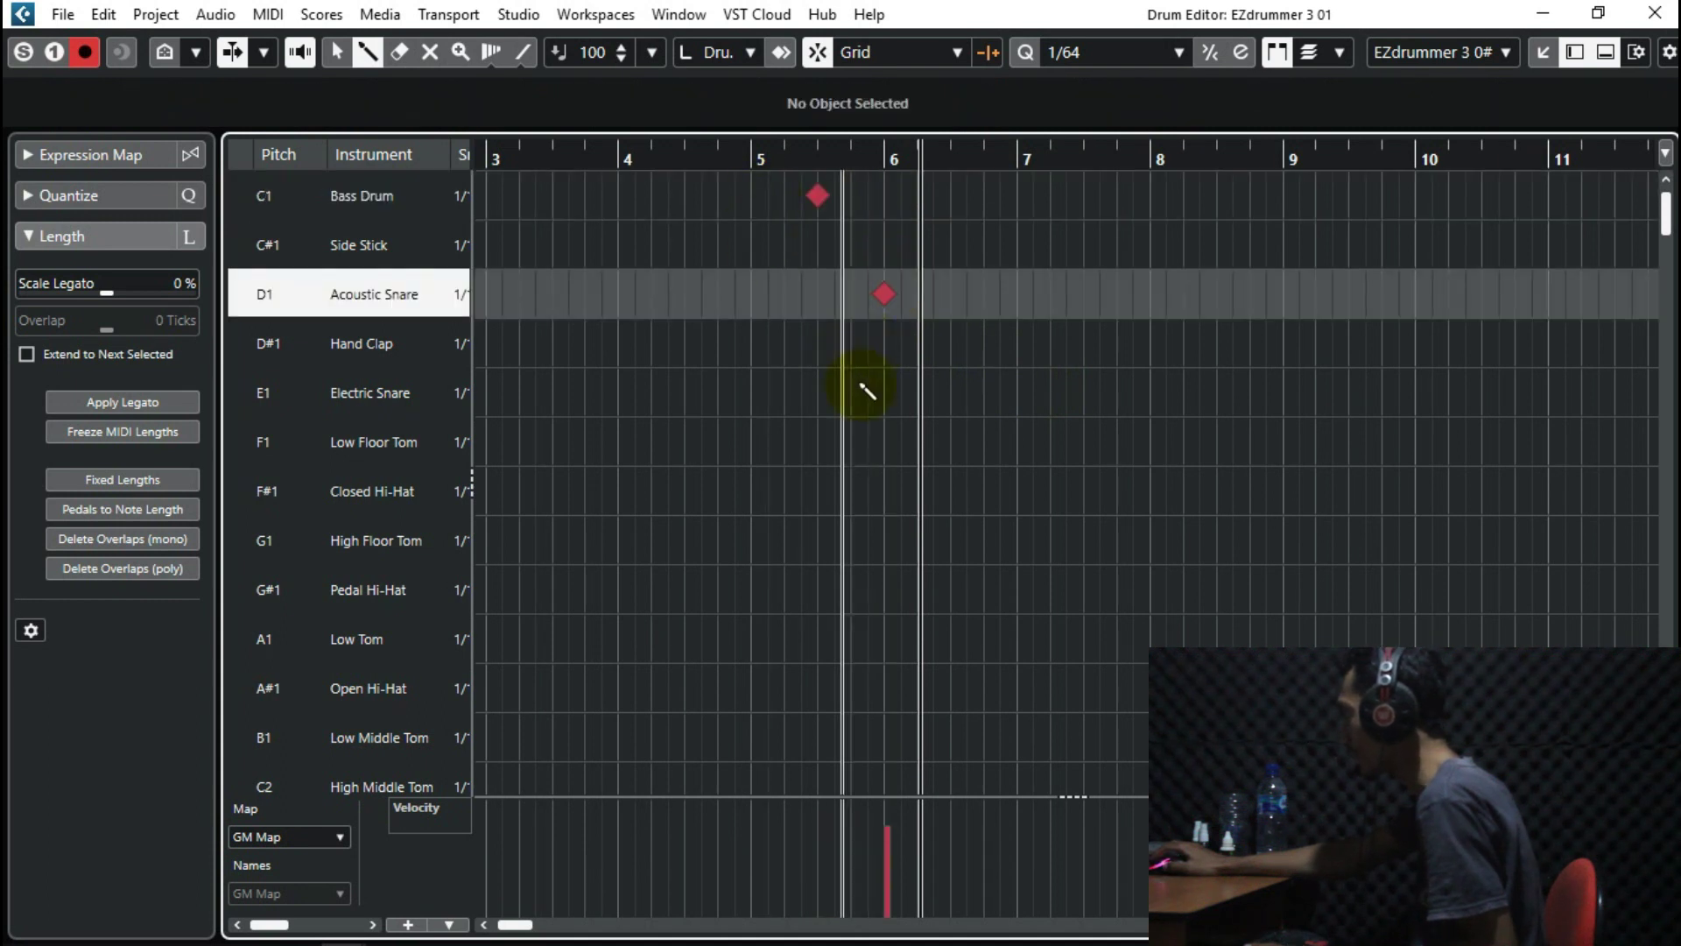
left_click(884, 343)
left_click(739, 158)
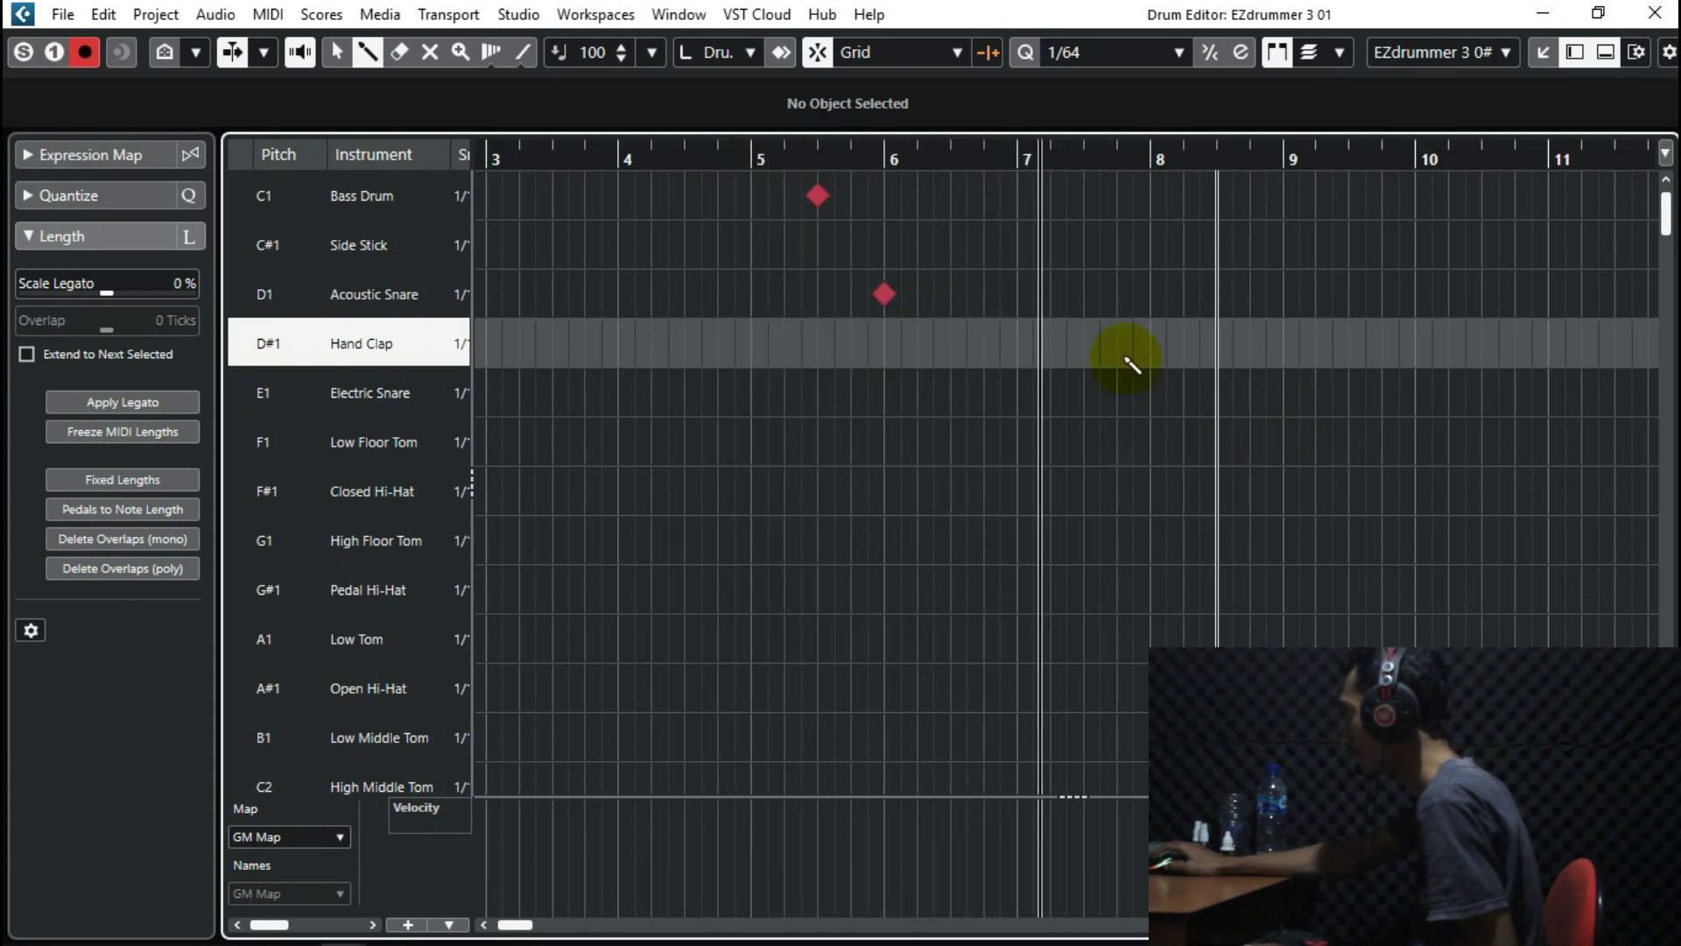
Add a Bass Drum note on beat 4 of bar 6 and an Acoustic Snare note at bar 7, and play them back.
left_click(984, 195)
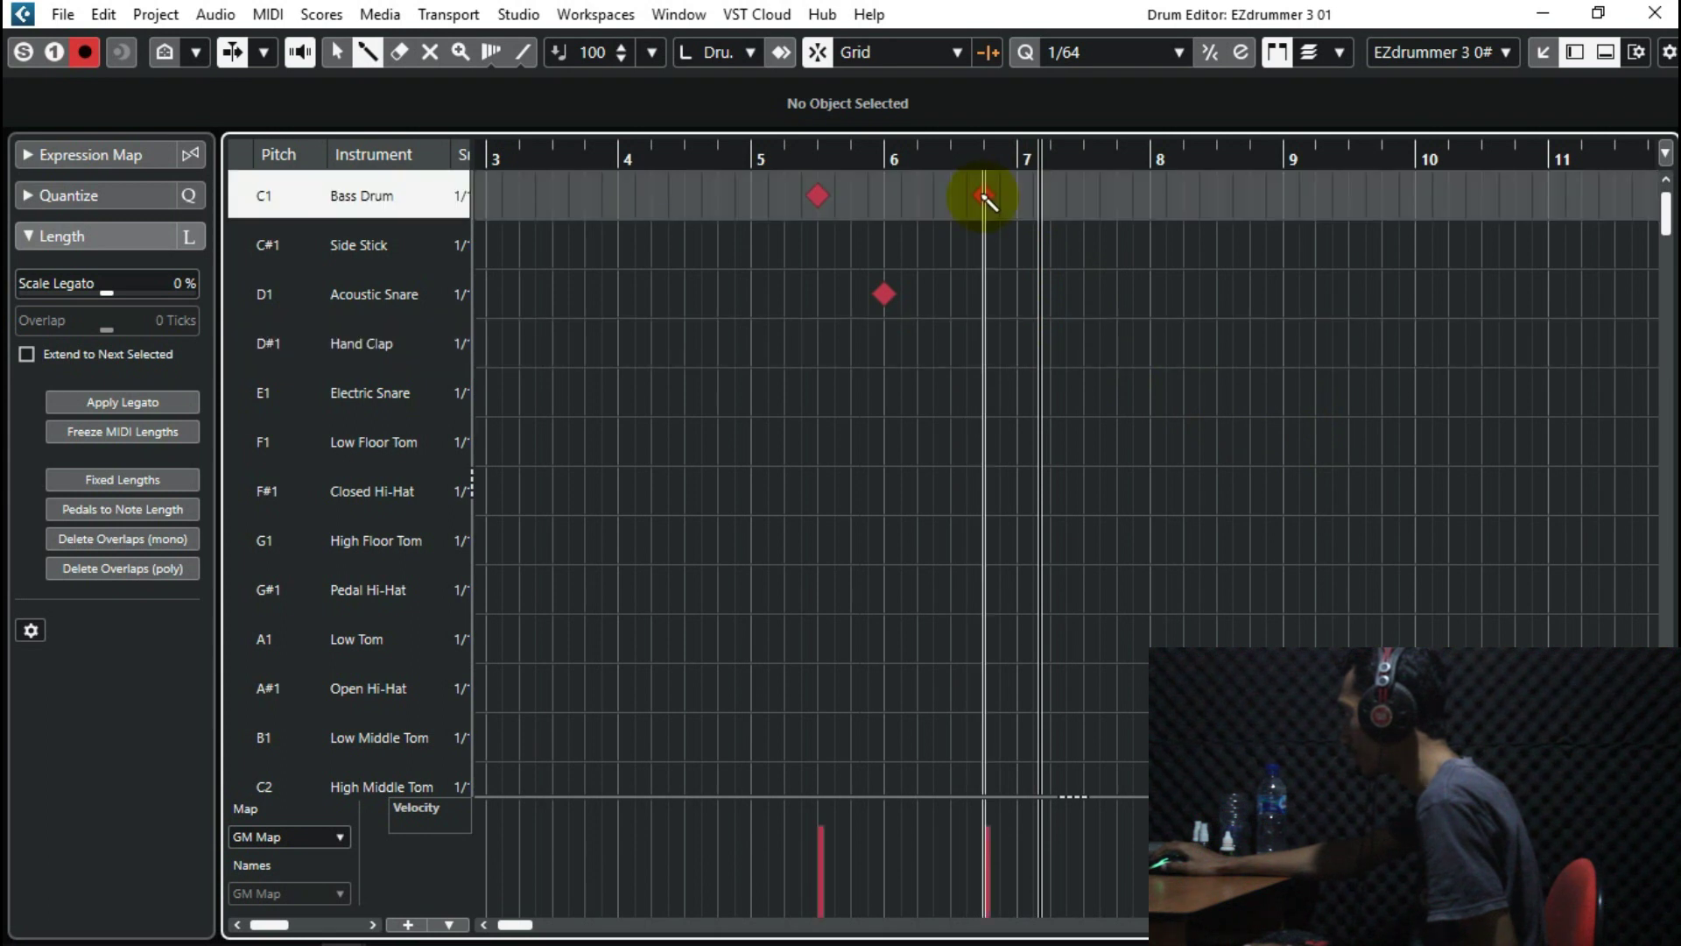
left_click(1017, 295)
left_click(700, 152)
key("space")
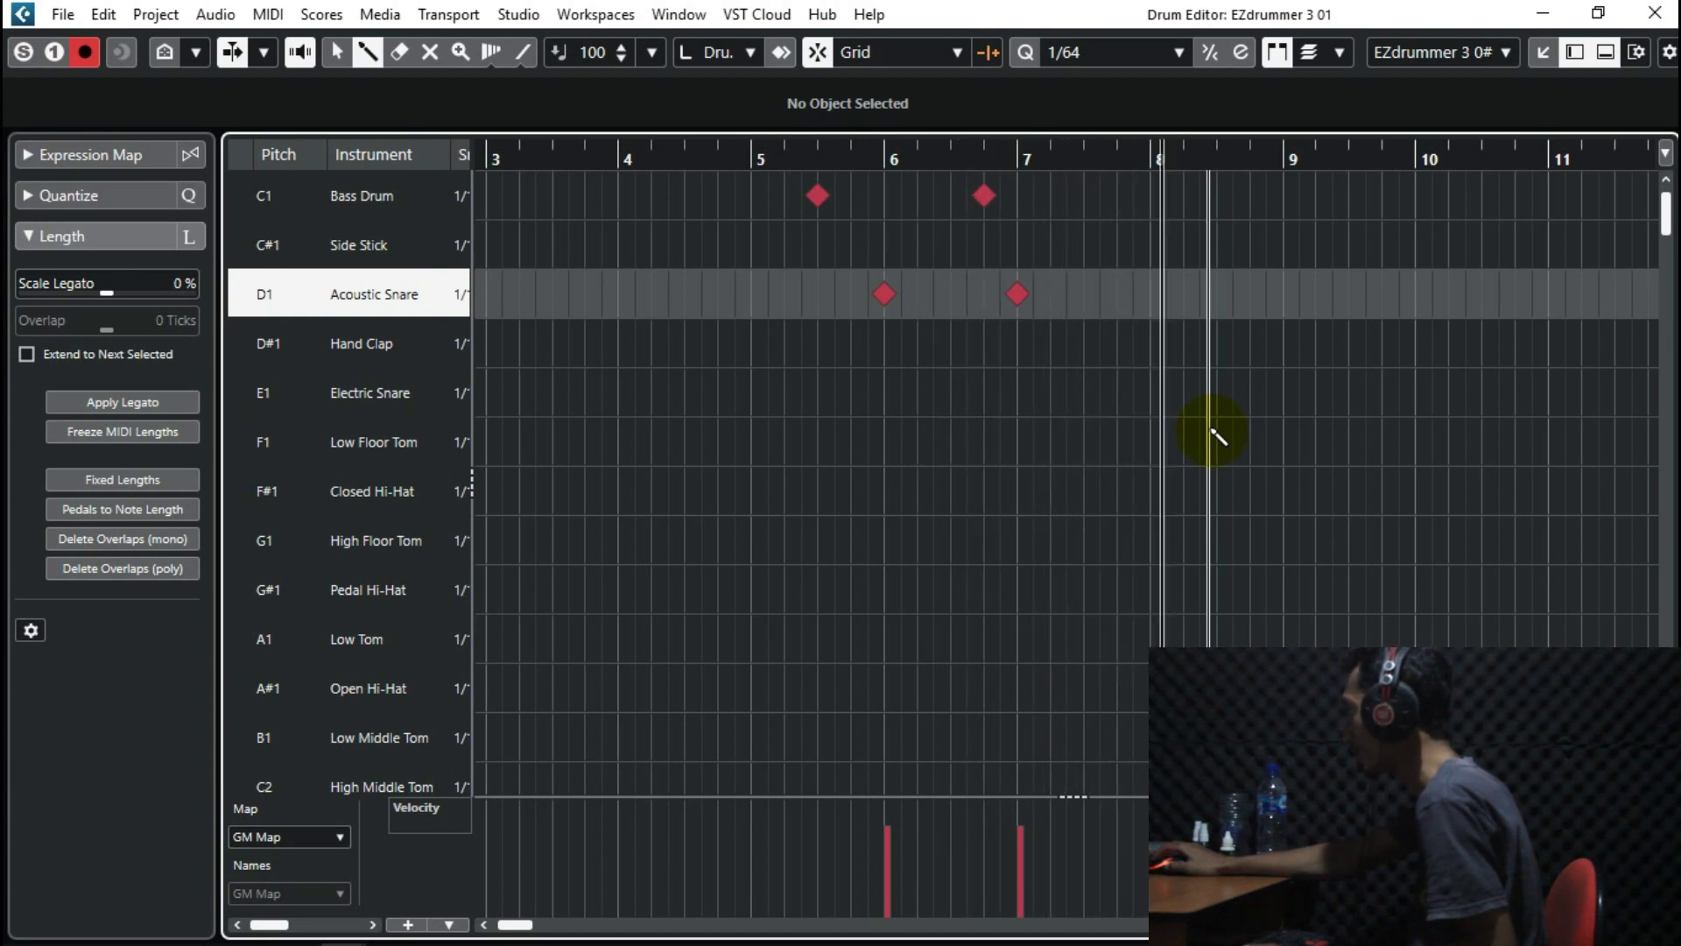
Add a Bass Drum note on beat 3 of bar 7 and an Acoustic Snare note at bar 8, replaying from bar 5.
left_click(1083, 195)
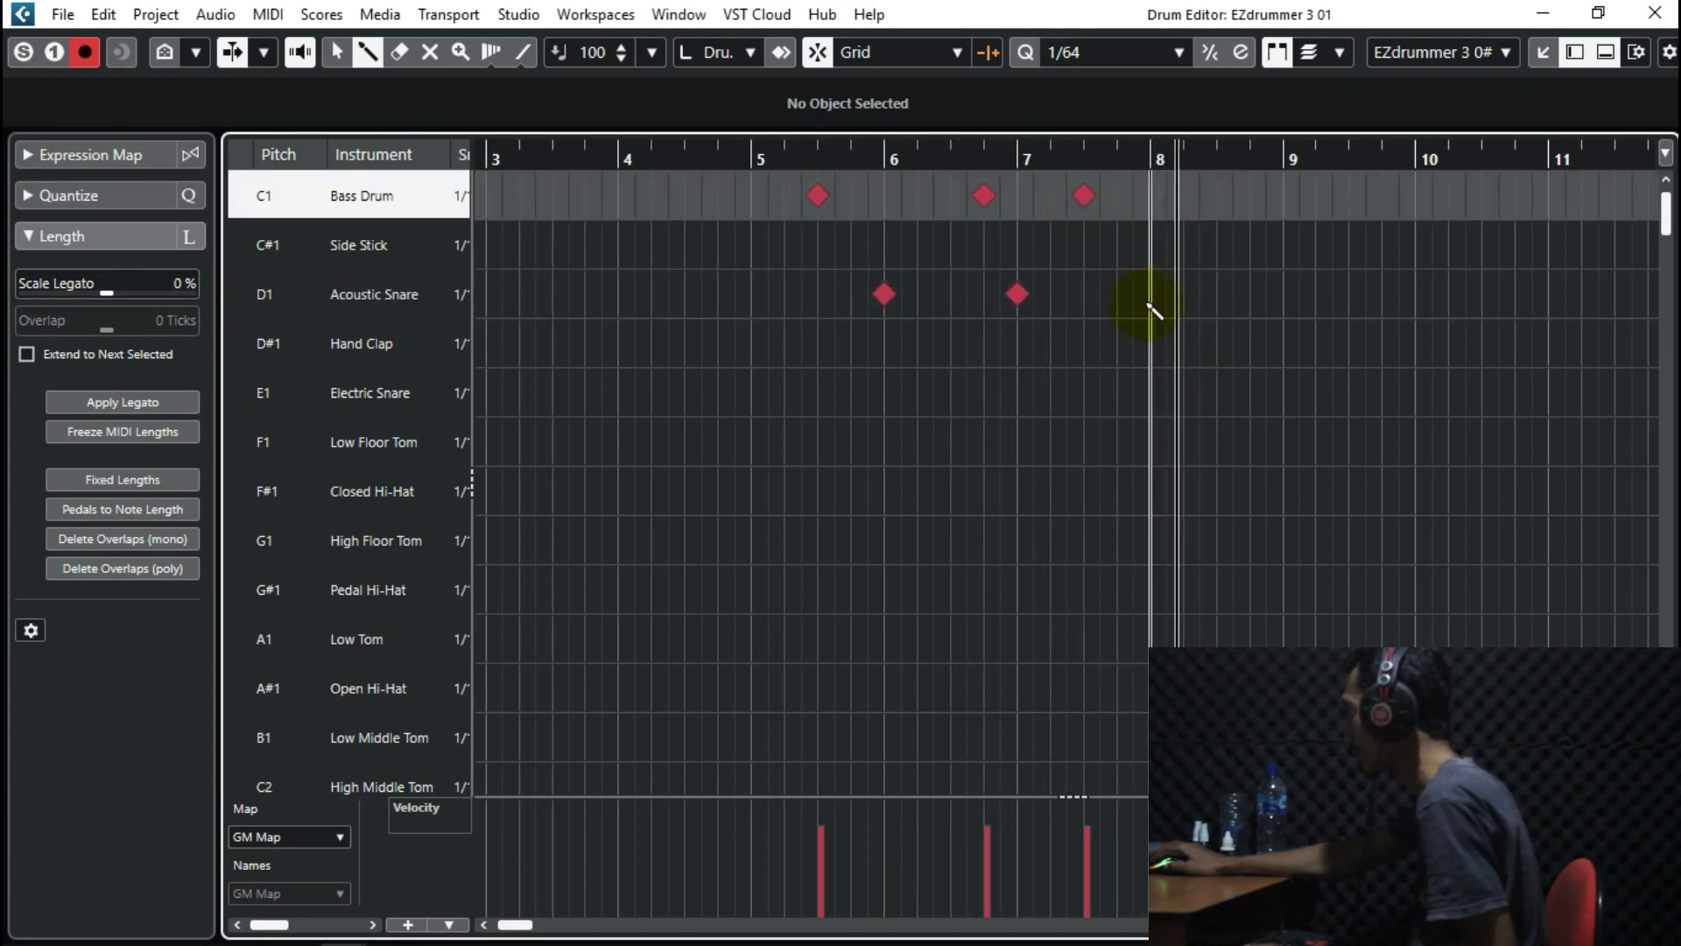
left_click(1149, 294)
left_click(795, 157)
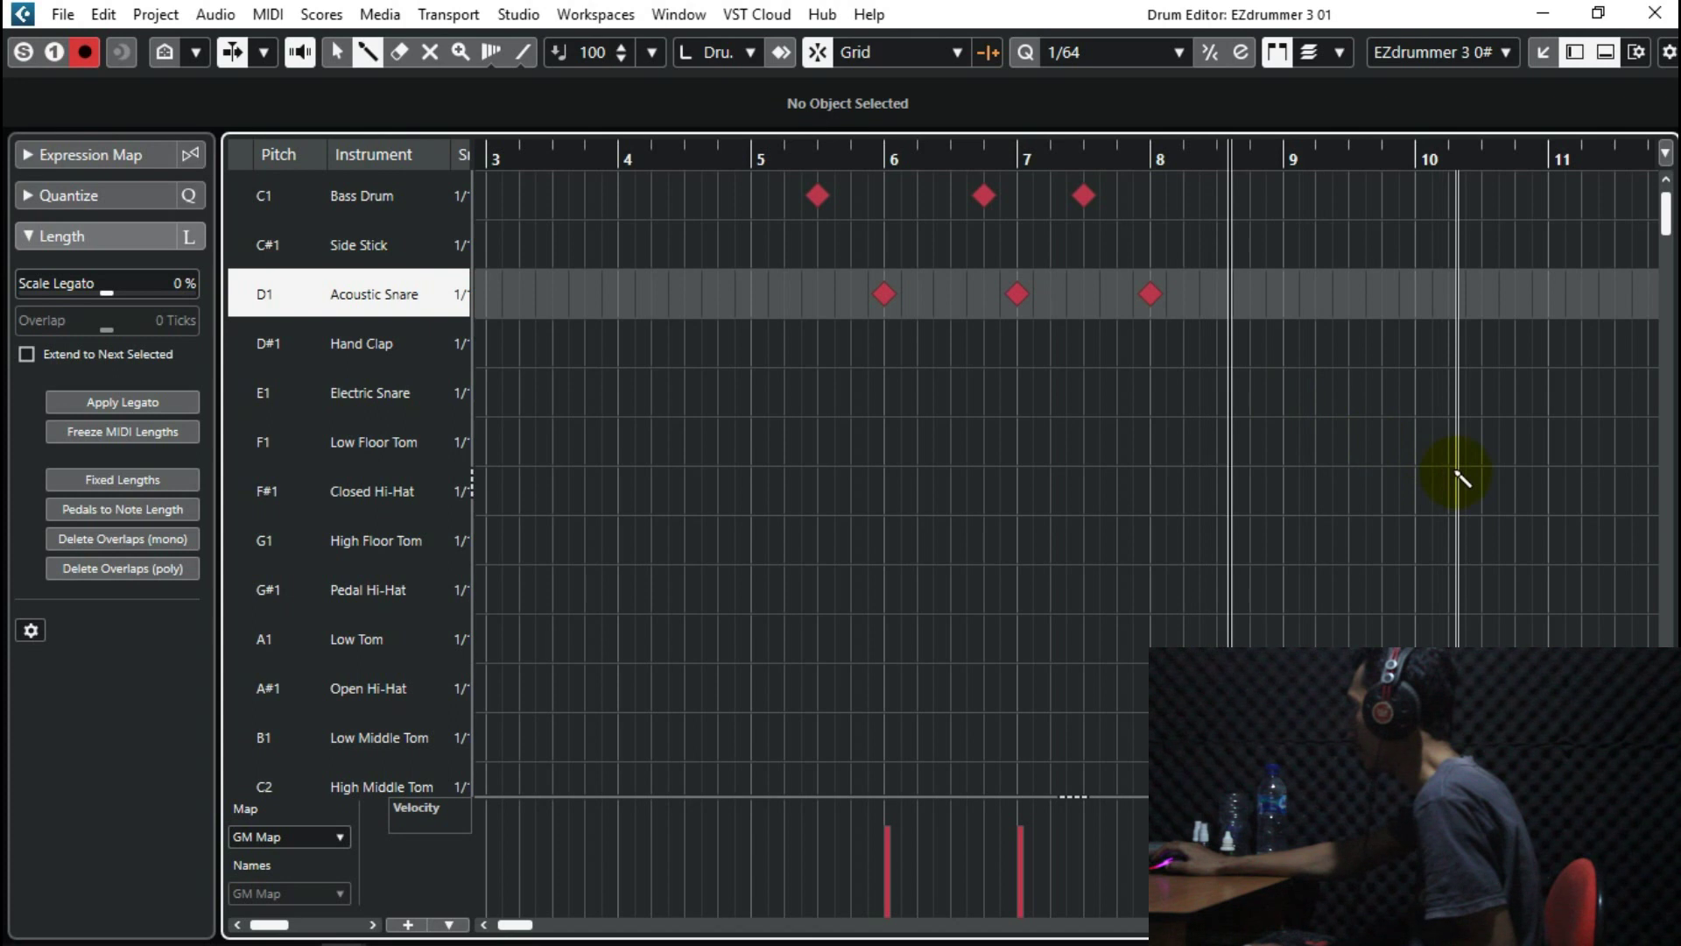
Add a Bass Drum note on beat 4 of bar 8 and an Acoustic Snare note at 9.1.1.0.
left_click(1250, 196)
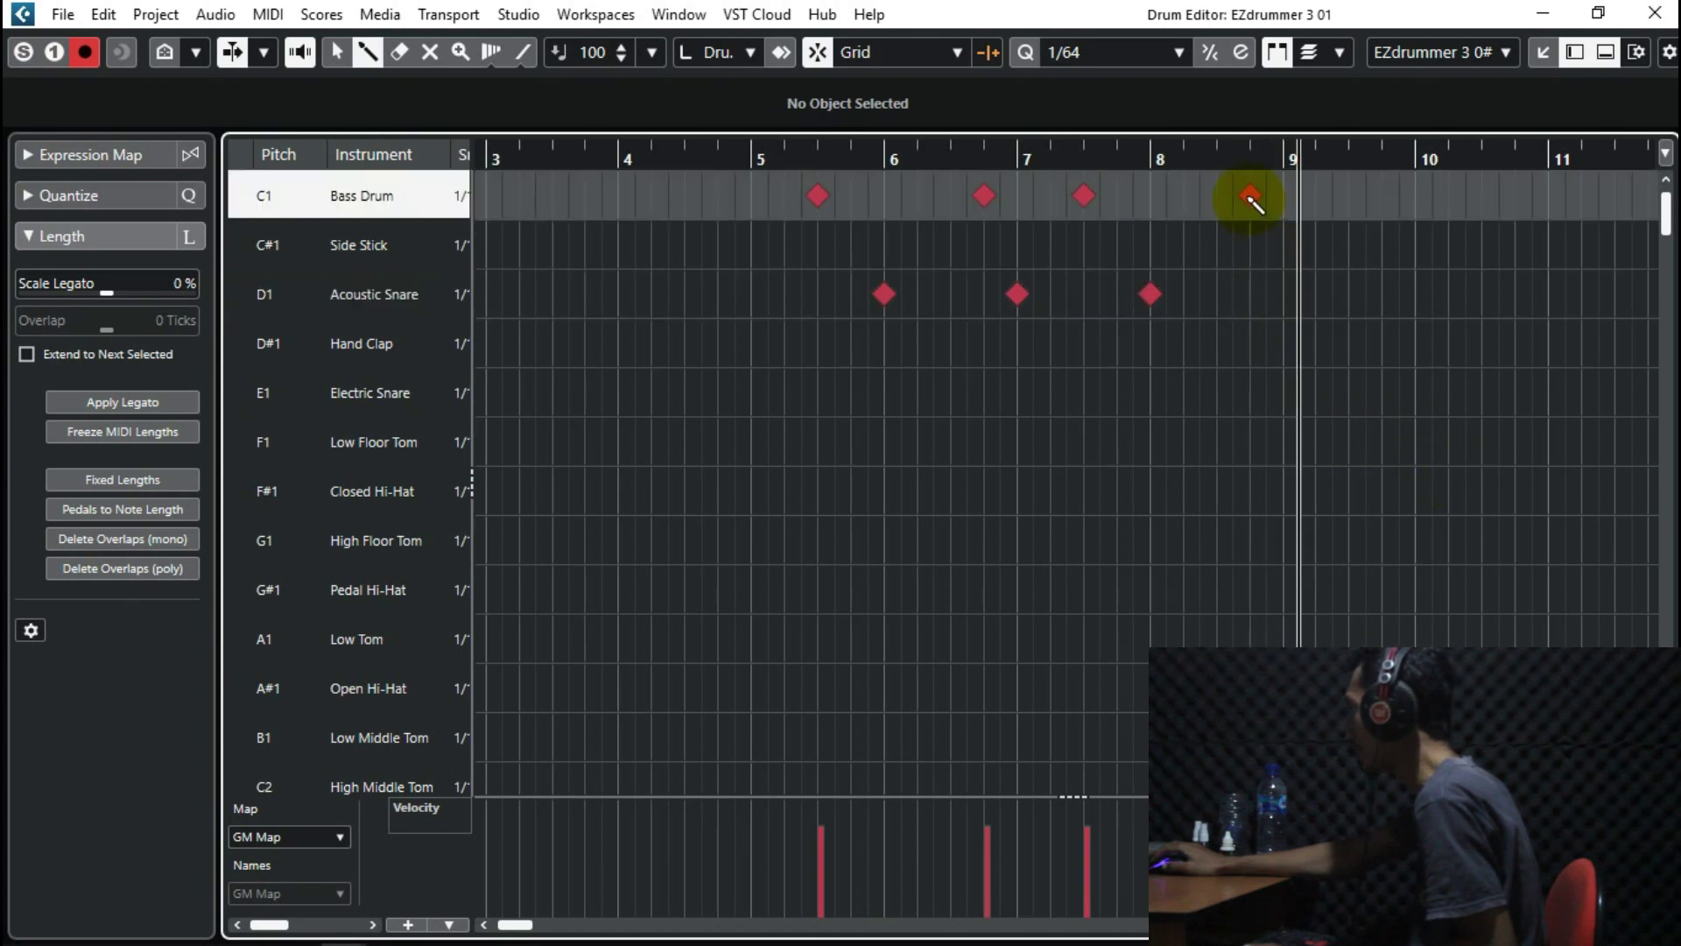
left_click(1316, 298)
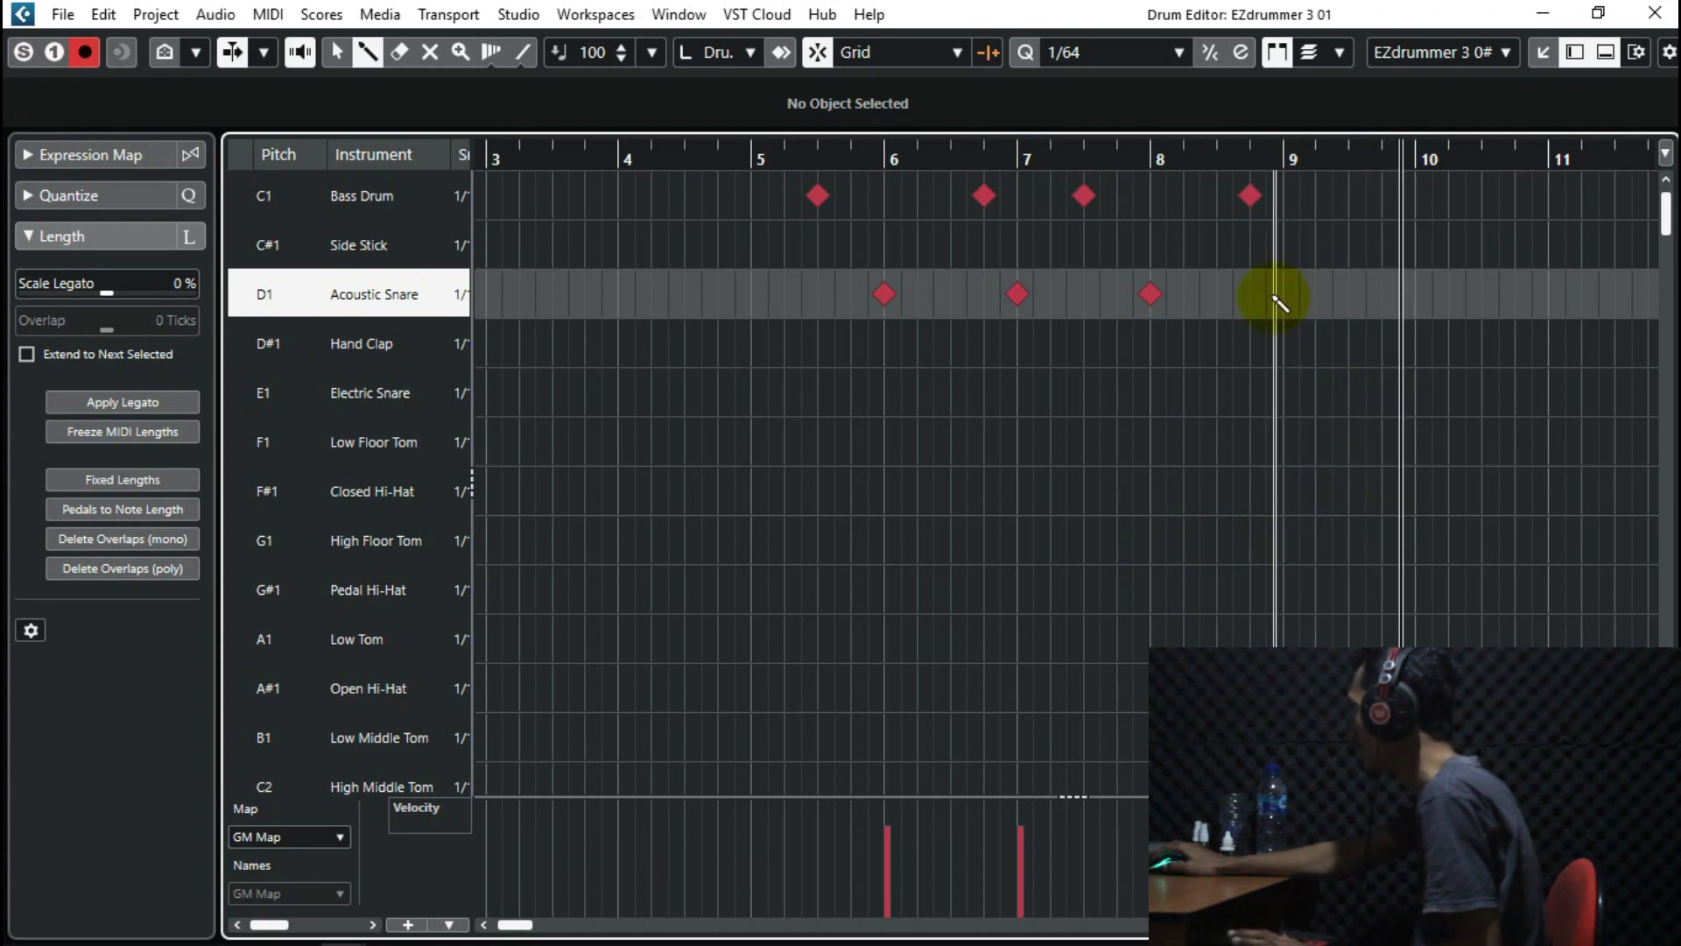
left_click(1200, 161)
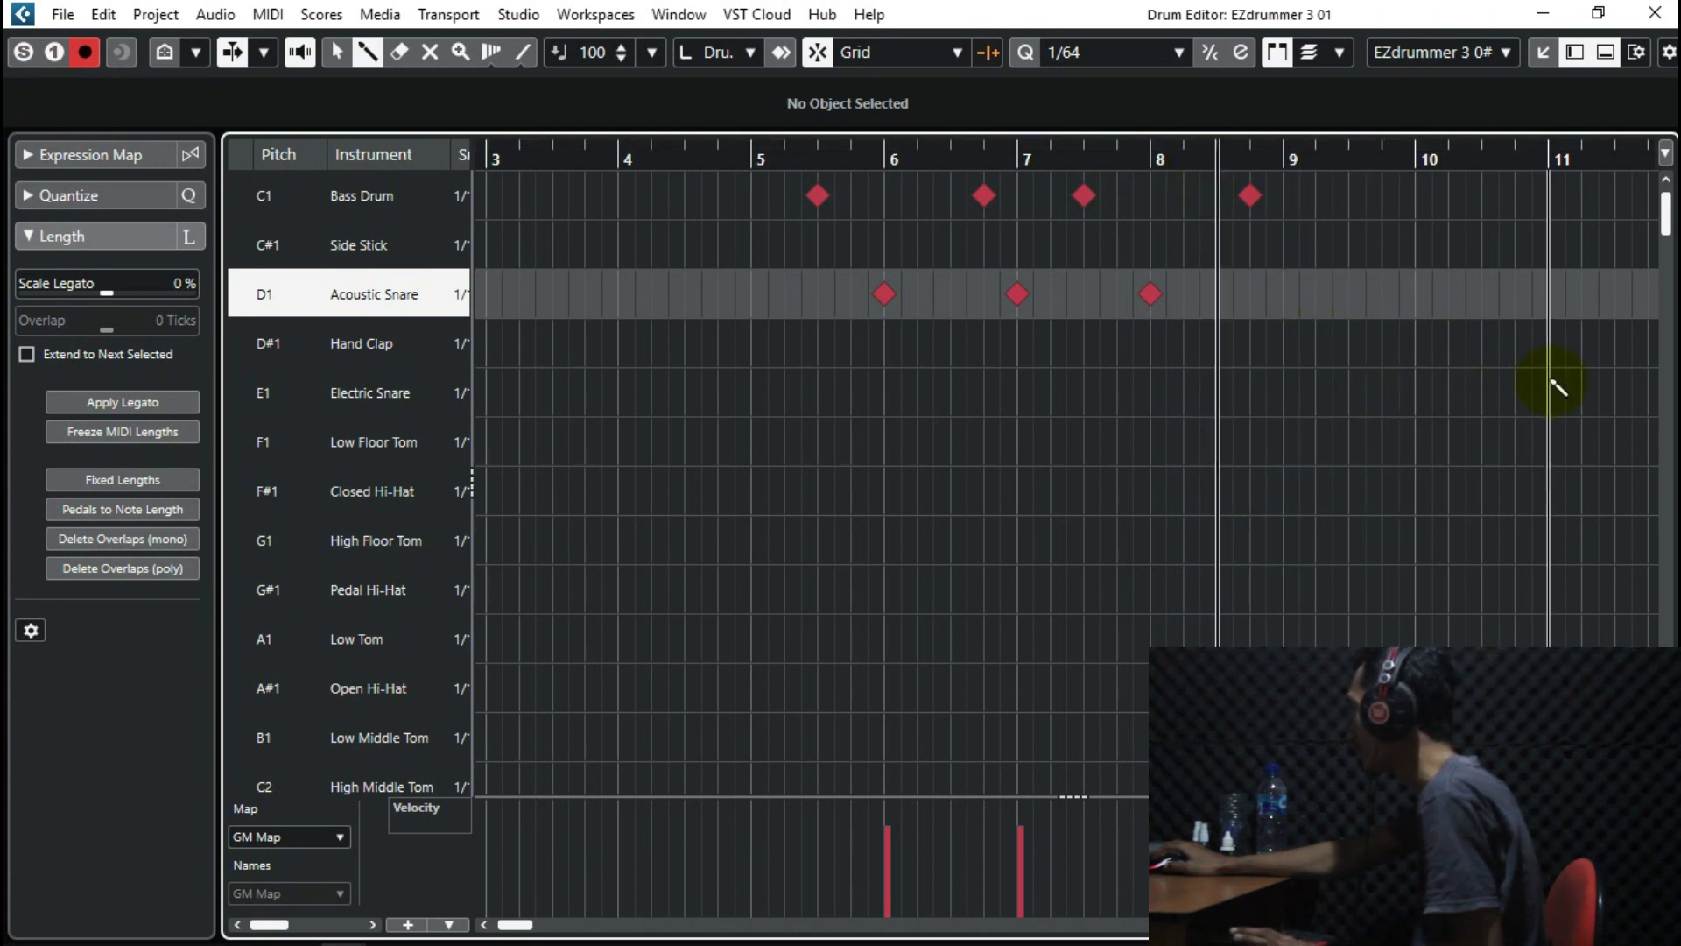
left_click(1283, 295)
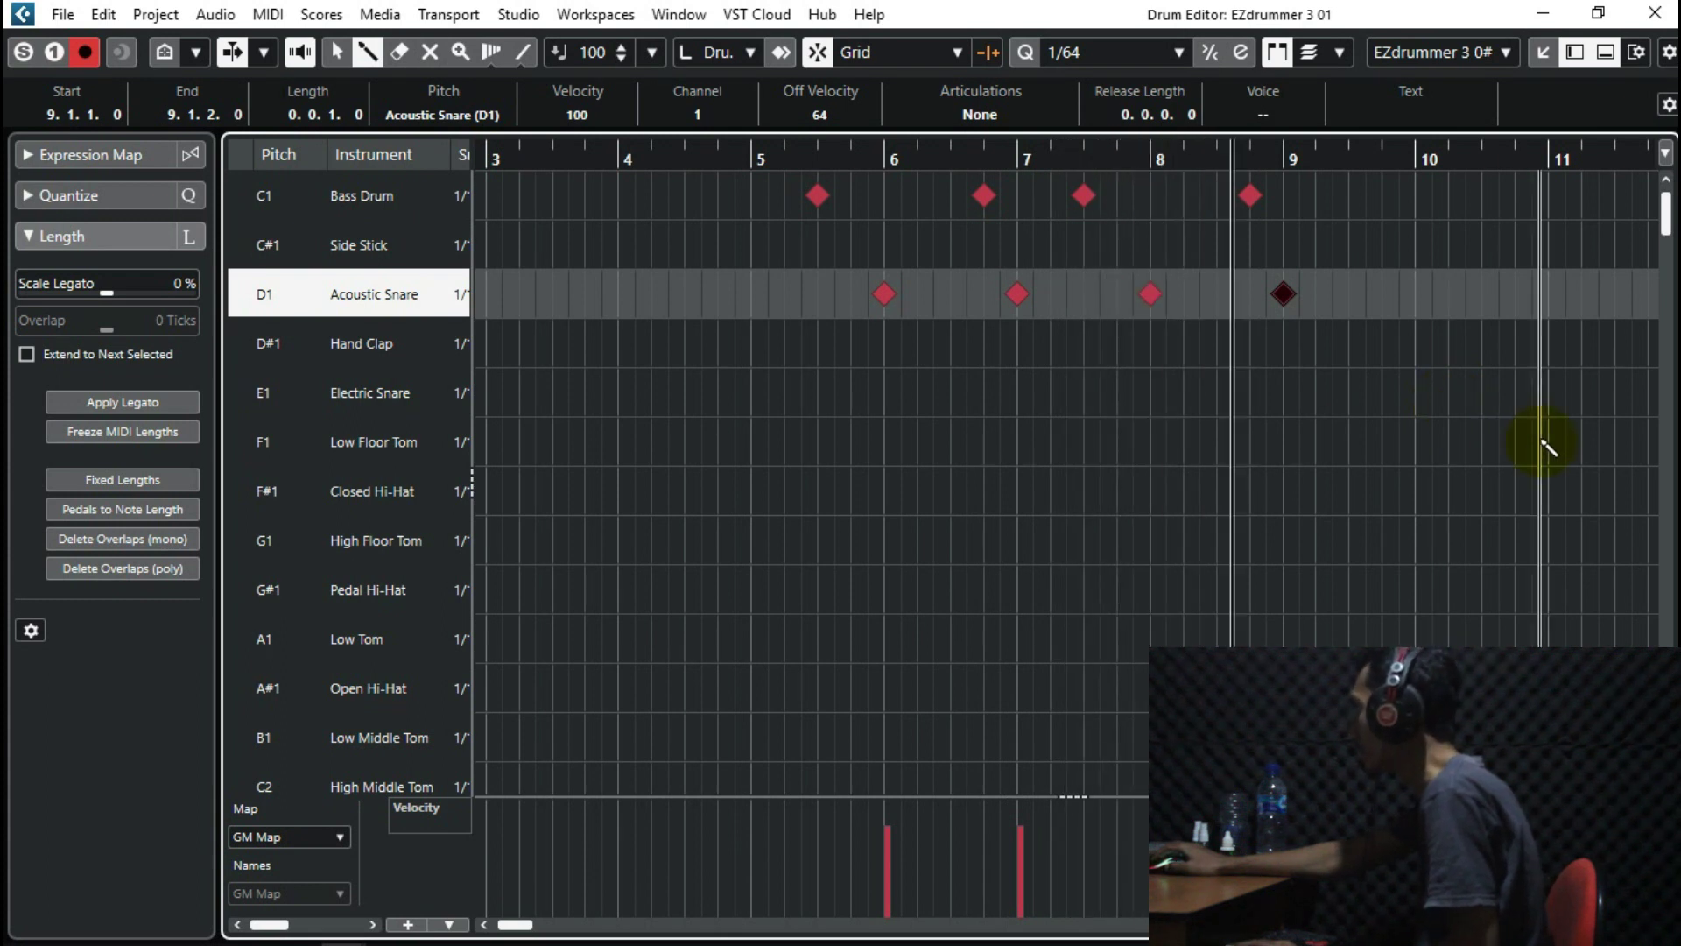
Add a Bass Drum note on beat 3 of bar 9 and an Acoustic Snare note at bar 10, replaying from bar 5.
left_click(1353, 203)
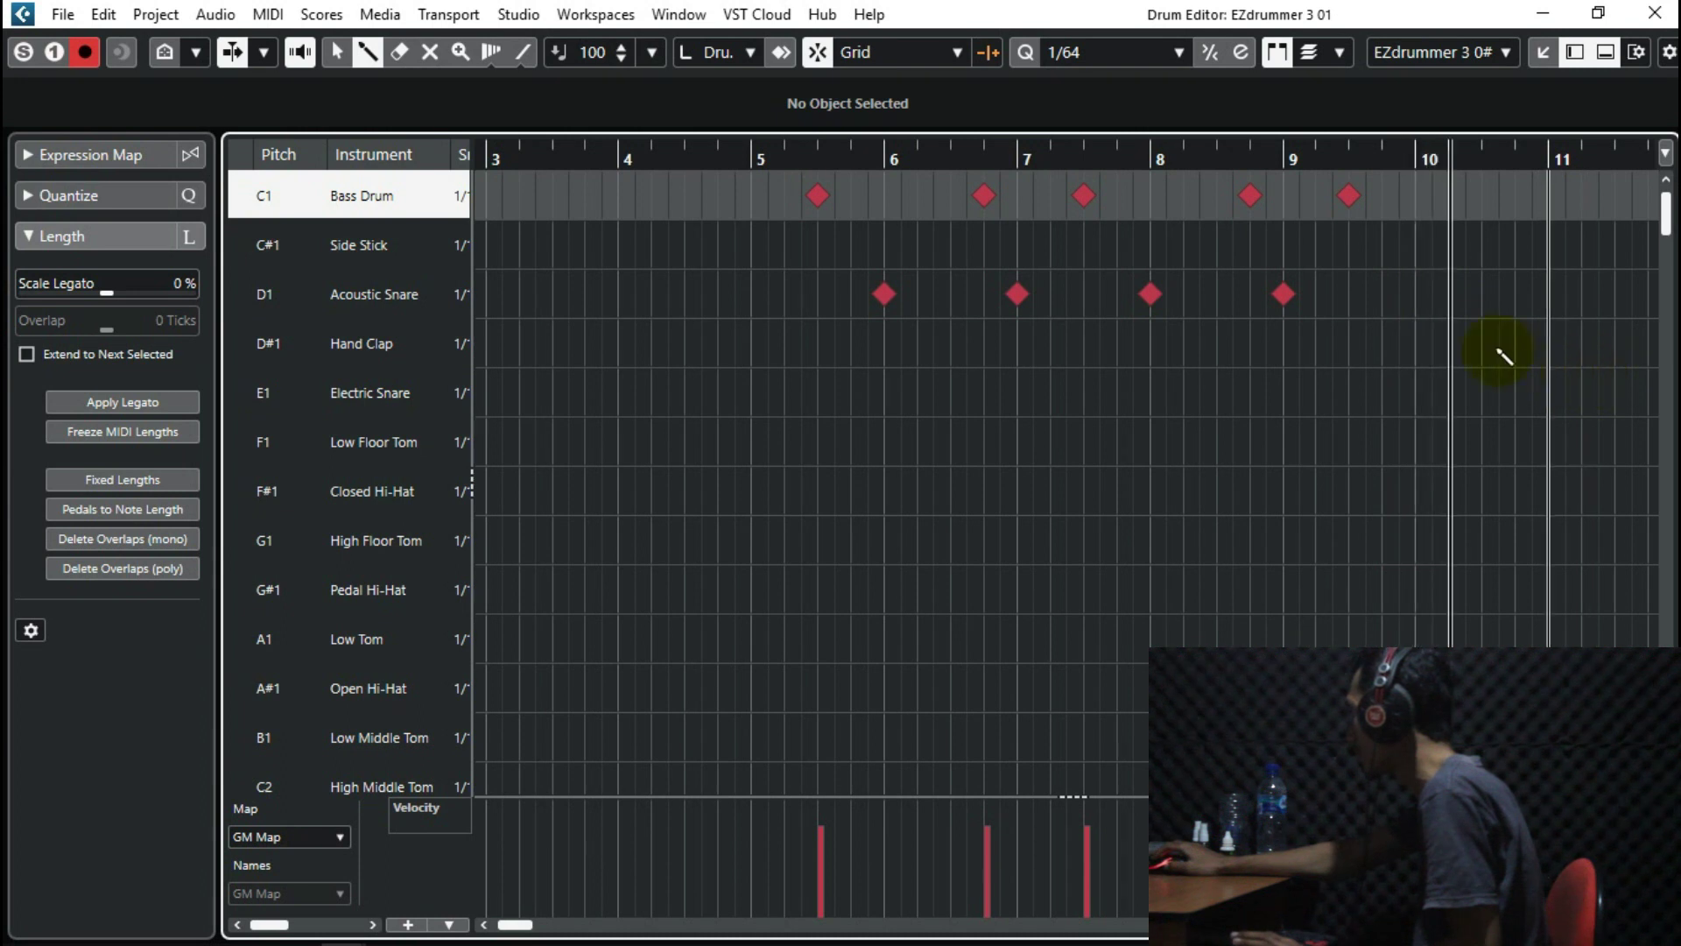
left_click(1416, 295)
left_click(805, 140)
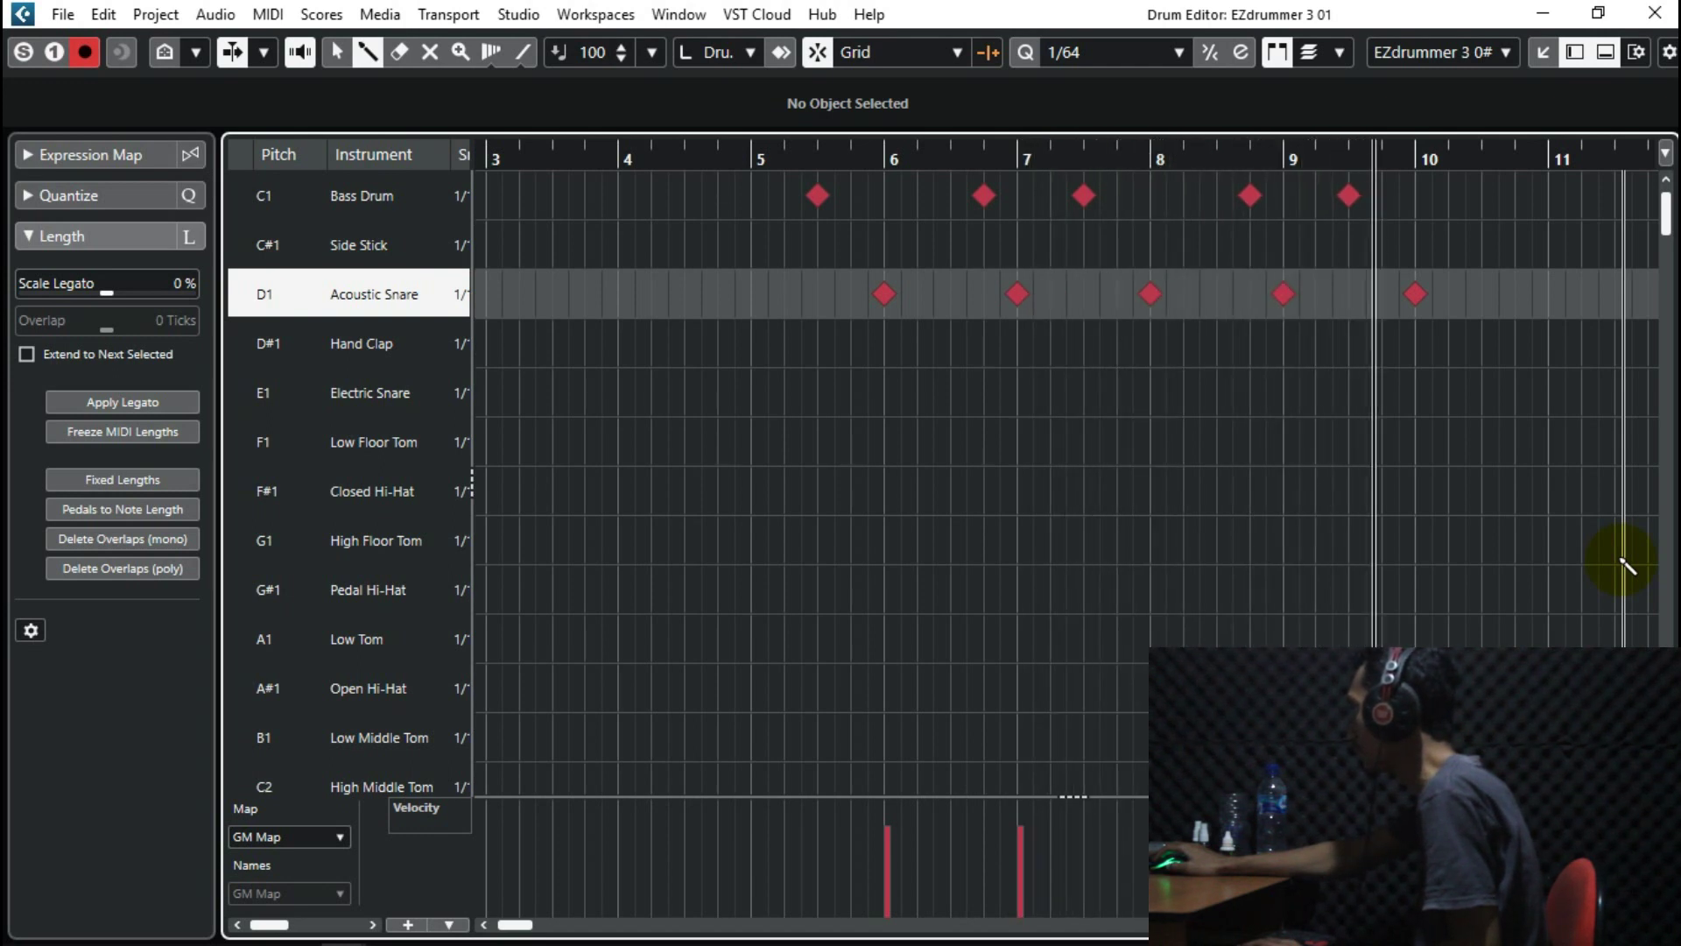
Select the Acoustic Snare notes from bar 6 to bar 10, replay the pattern, and select the Bass Drum notes in bars 5 to 9.
left_click_drag(823, 318, 1400, 281)
left_click_drag(862, 348, 1427, 273)
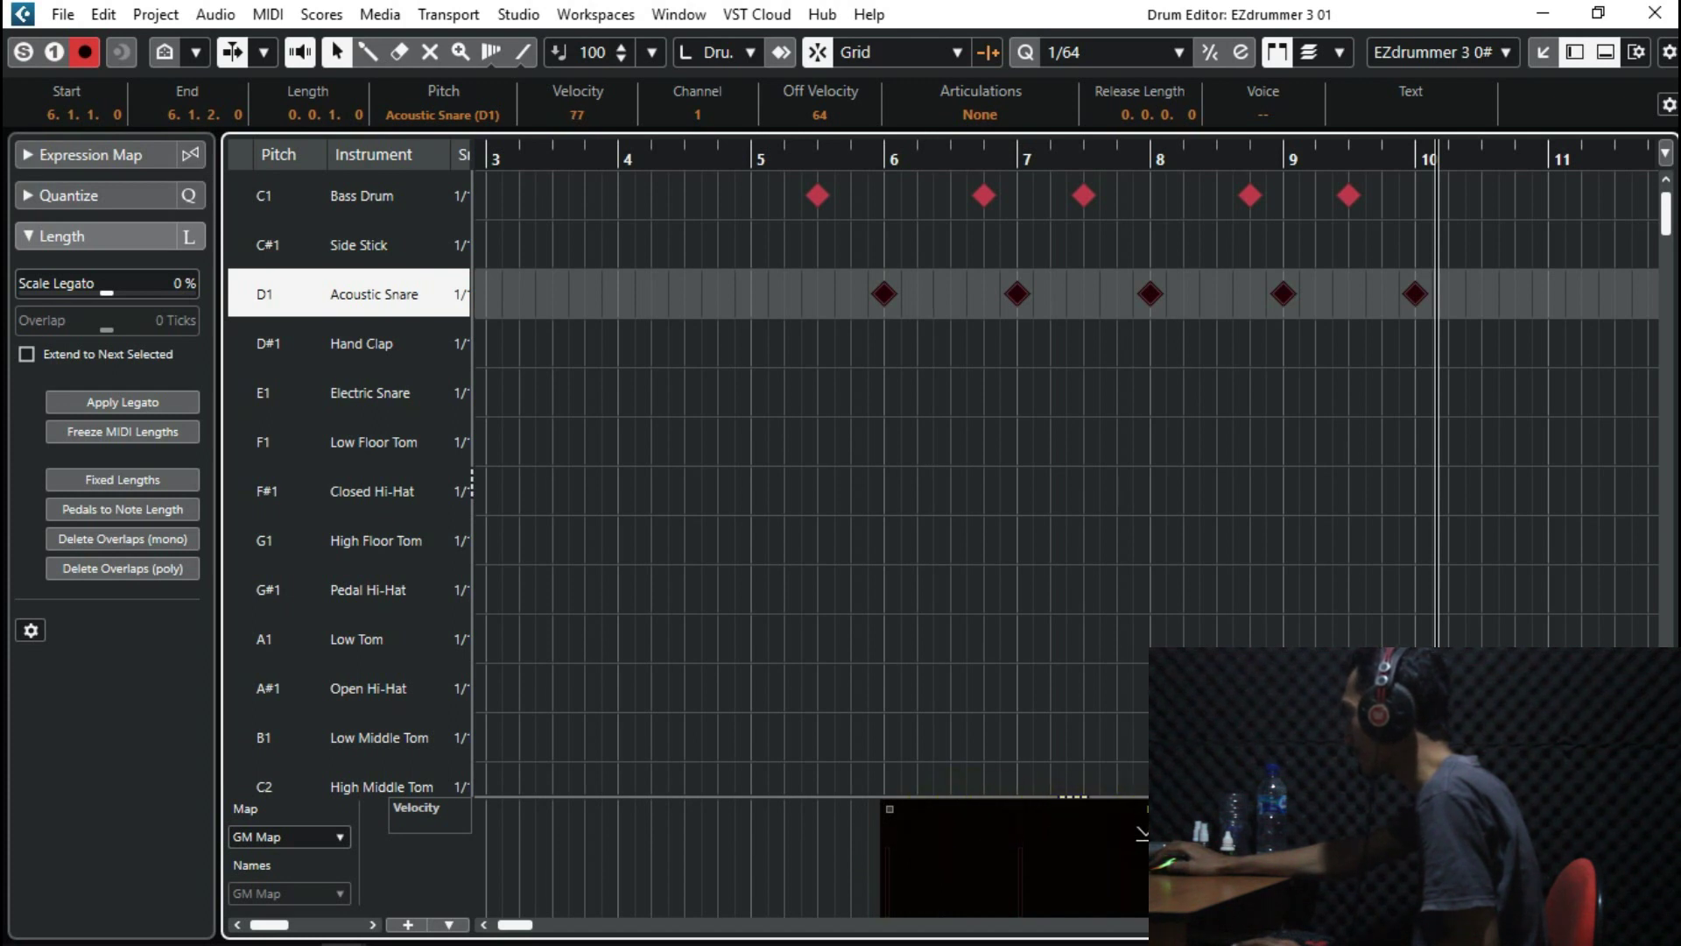
left_click(780, 191)
key("space")
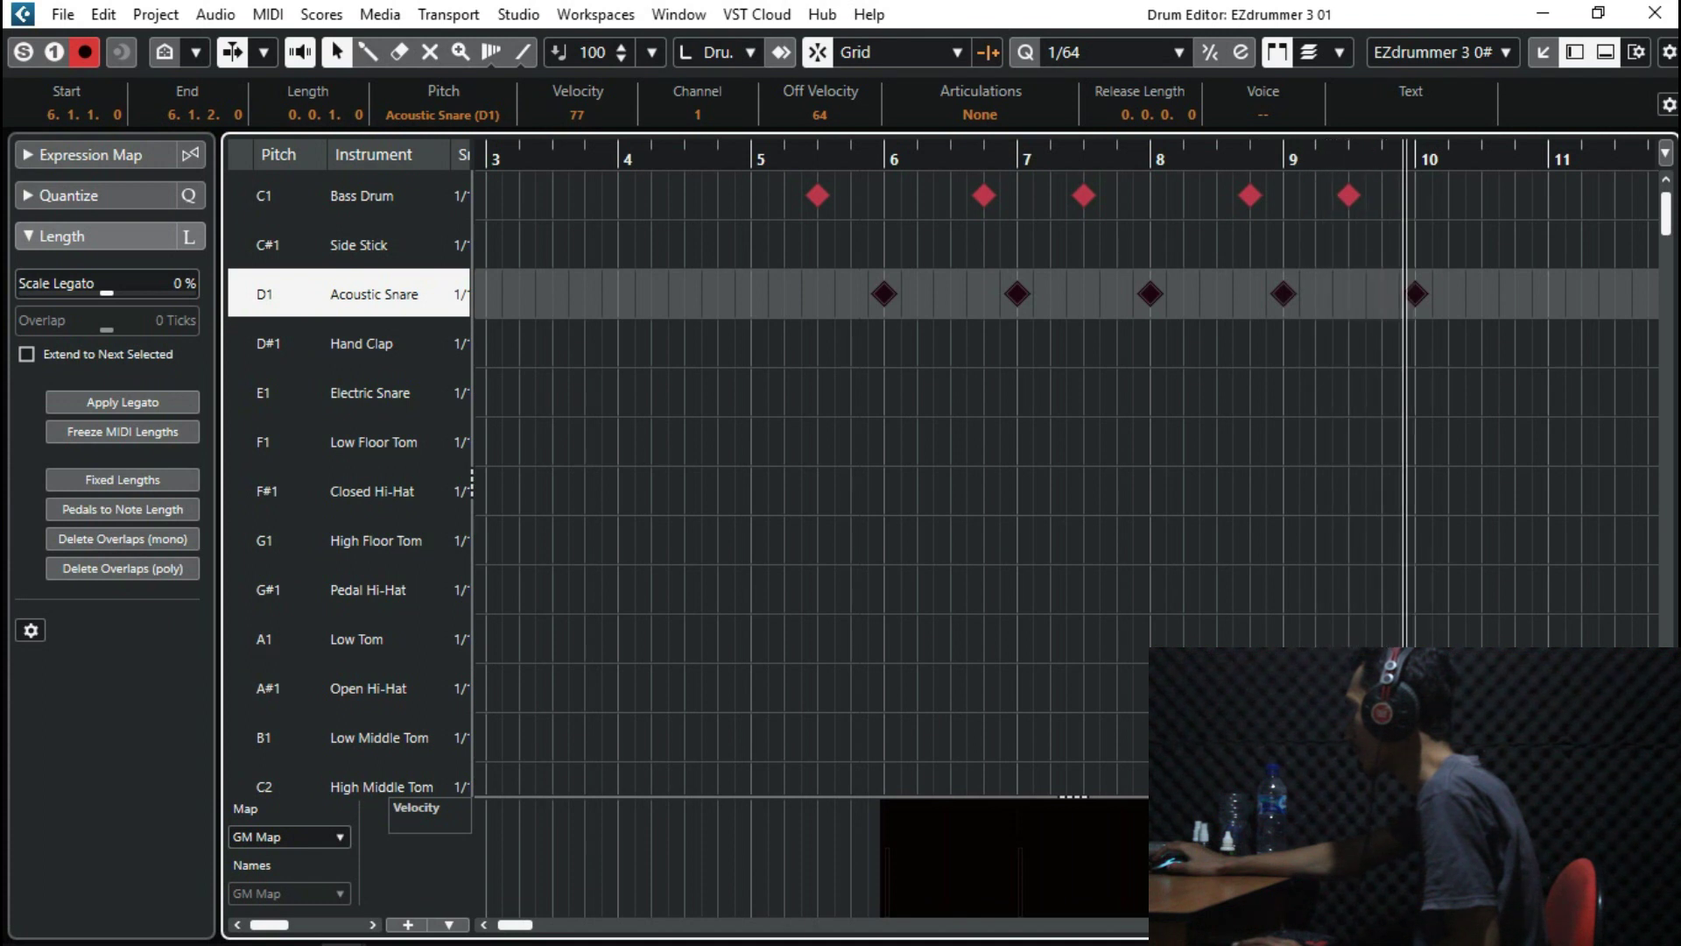
left_click_drag(774, 249, 1440, 173)
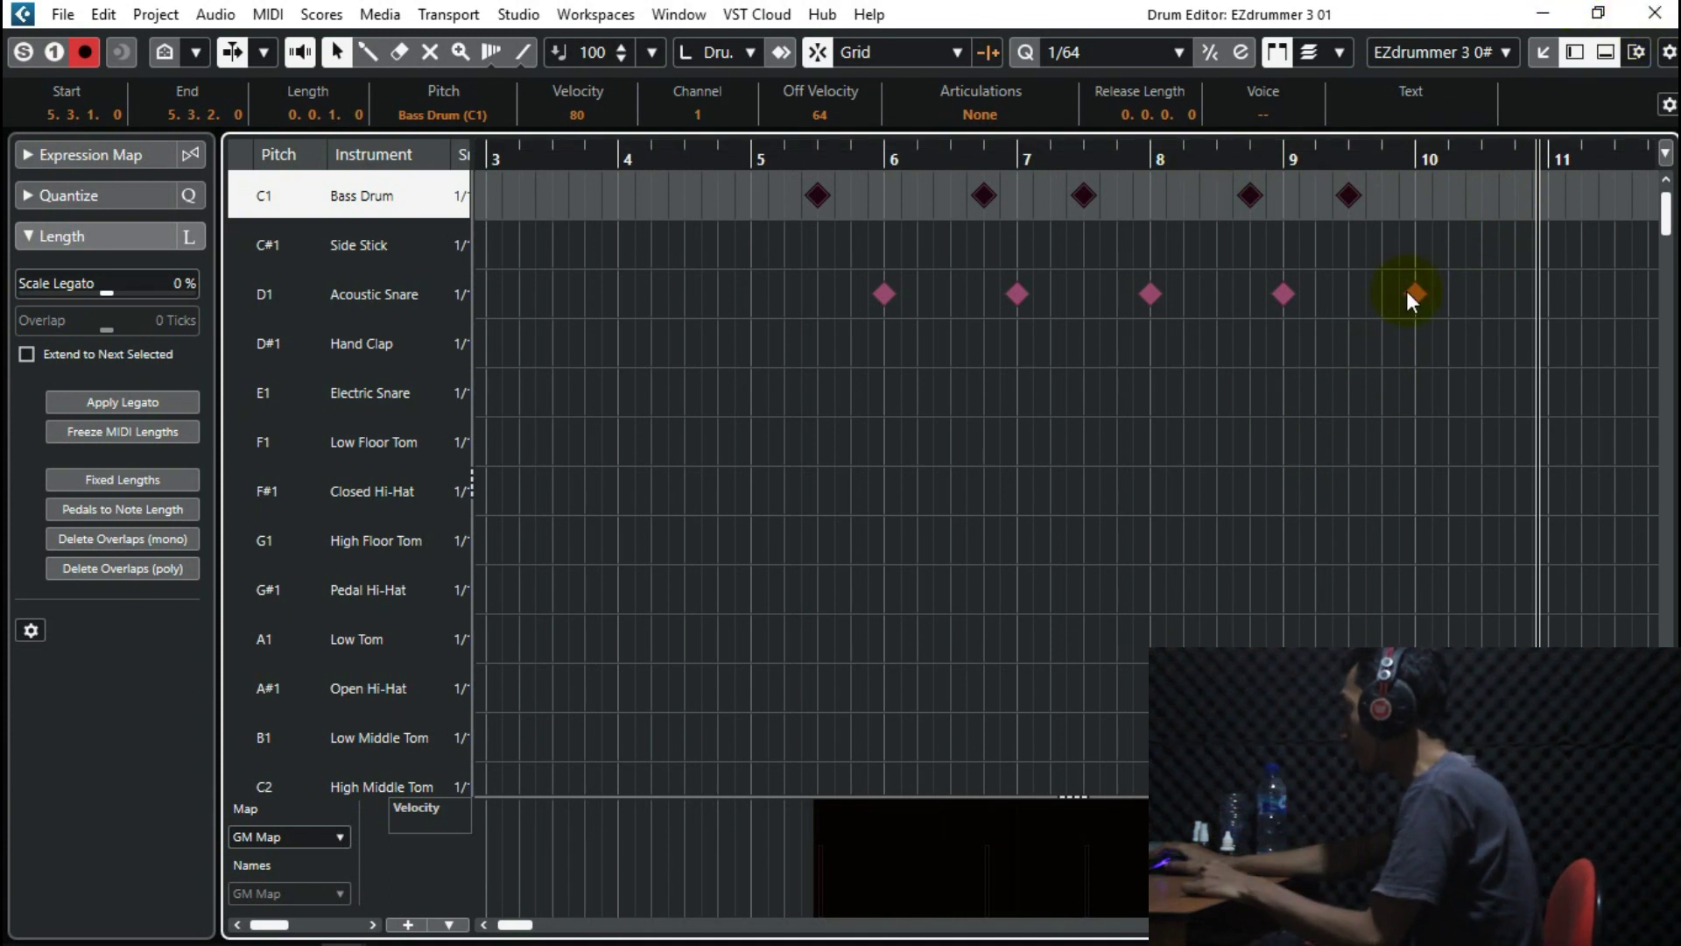
Close both drum editor views and reduce the heights of the Audio 01 and EZdrummer 3 01 tracks in the project.
left_click(1657, 13)
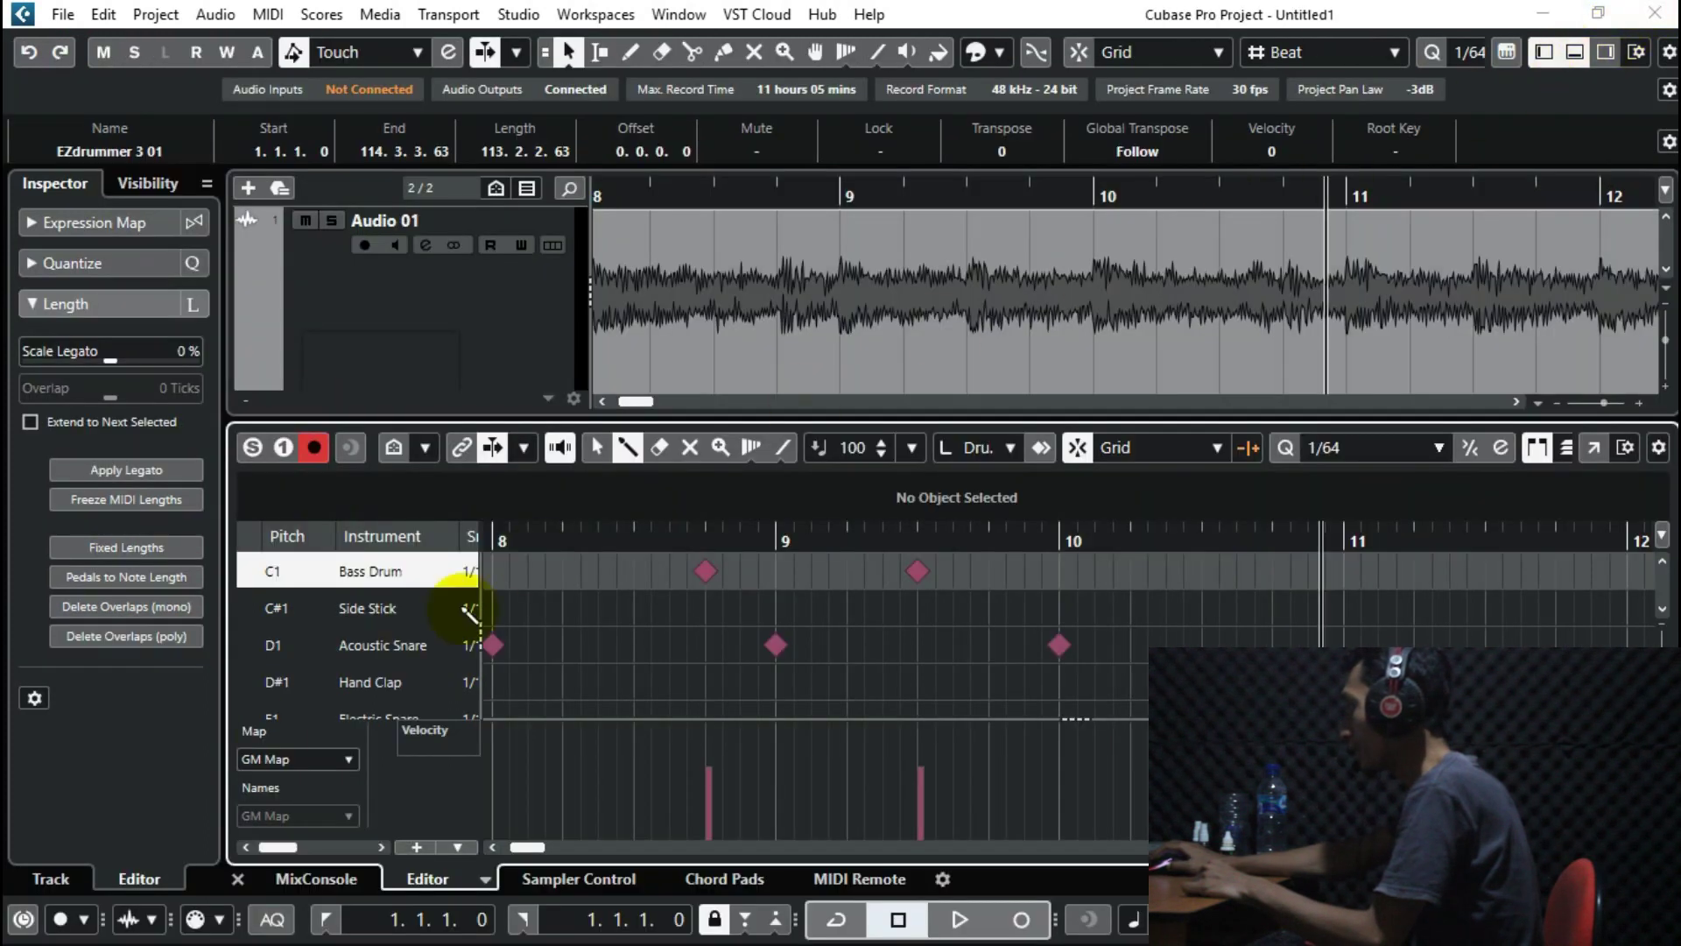
left_click(233, 874)
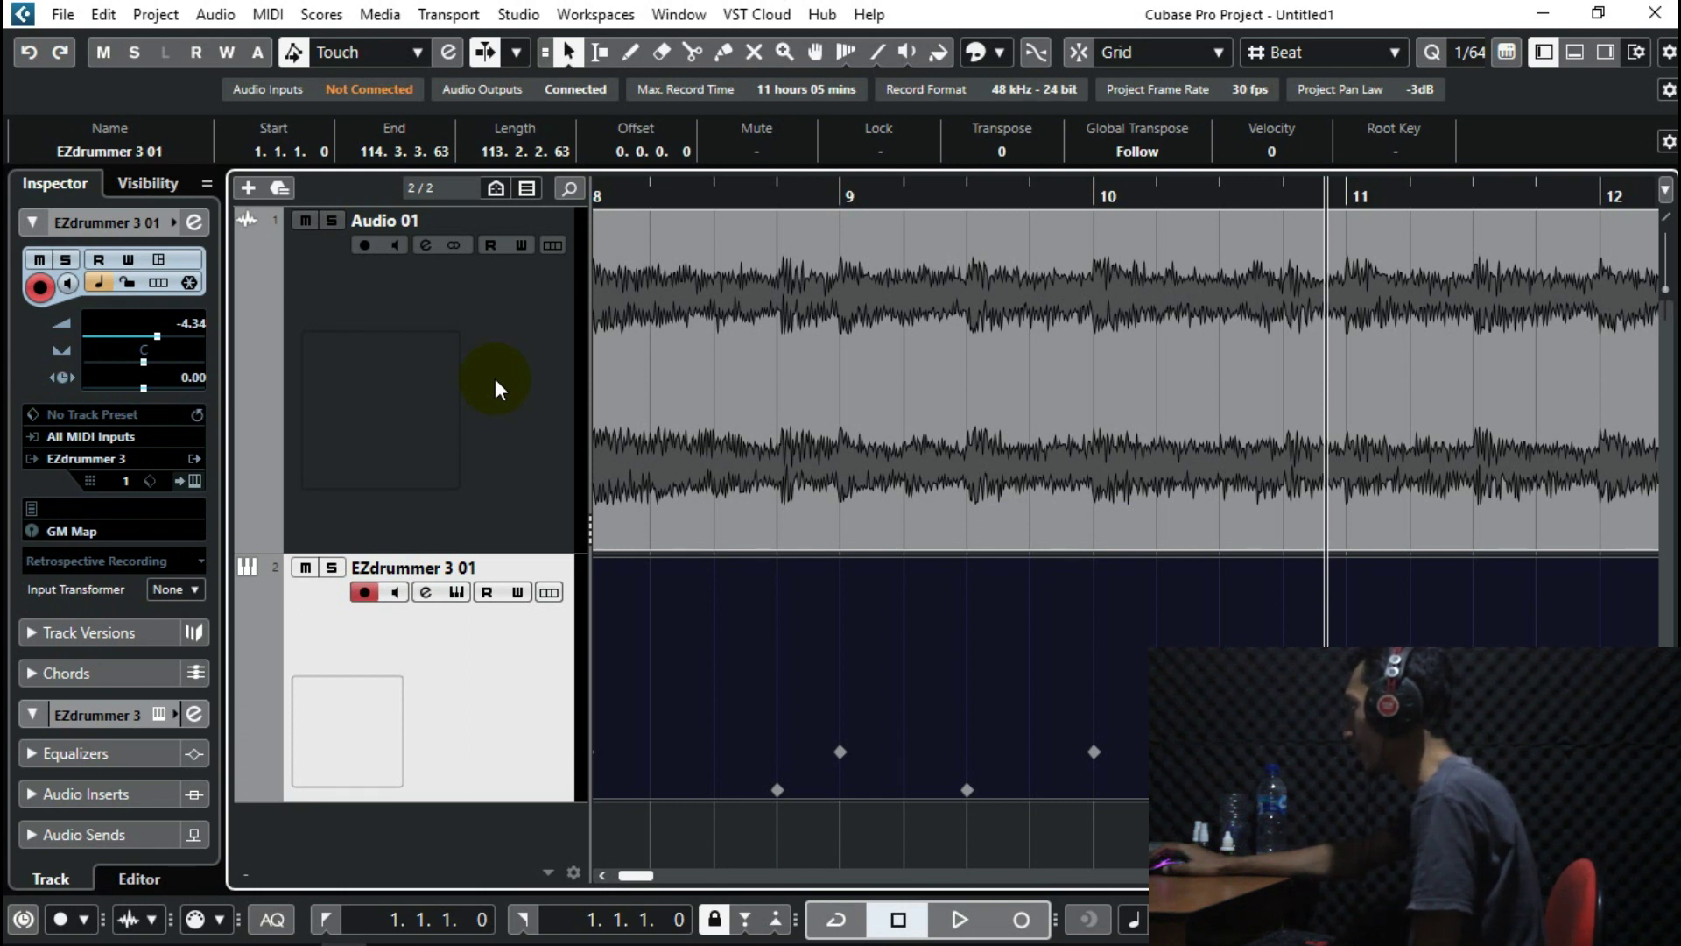
left_click_drag(393, 551, 386, 410)
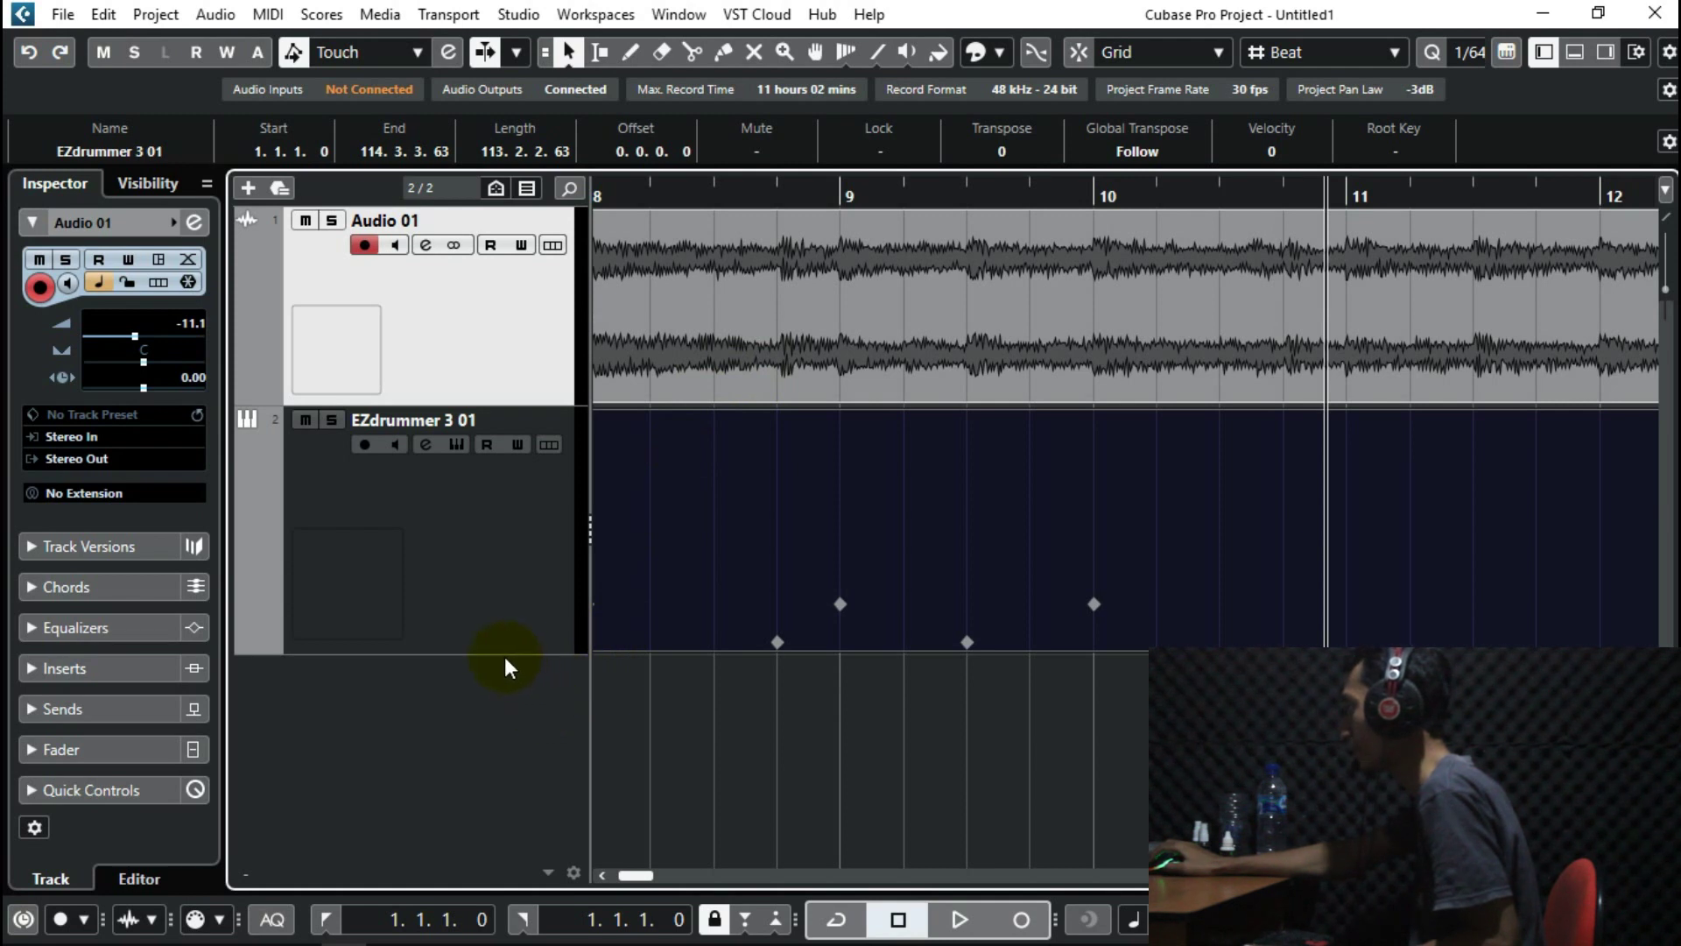
left_click_drag(505, 657, 503, 592)
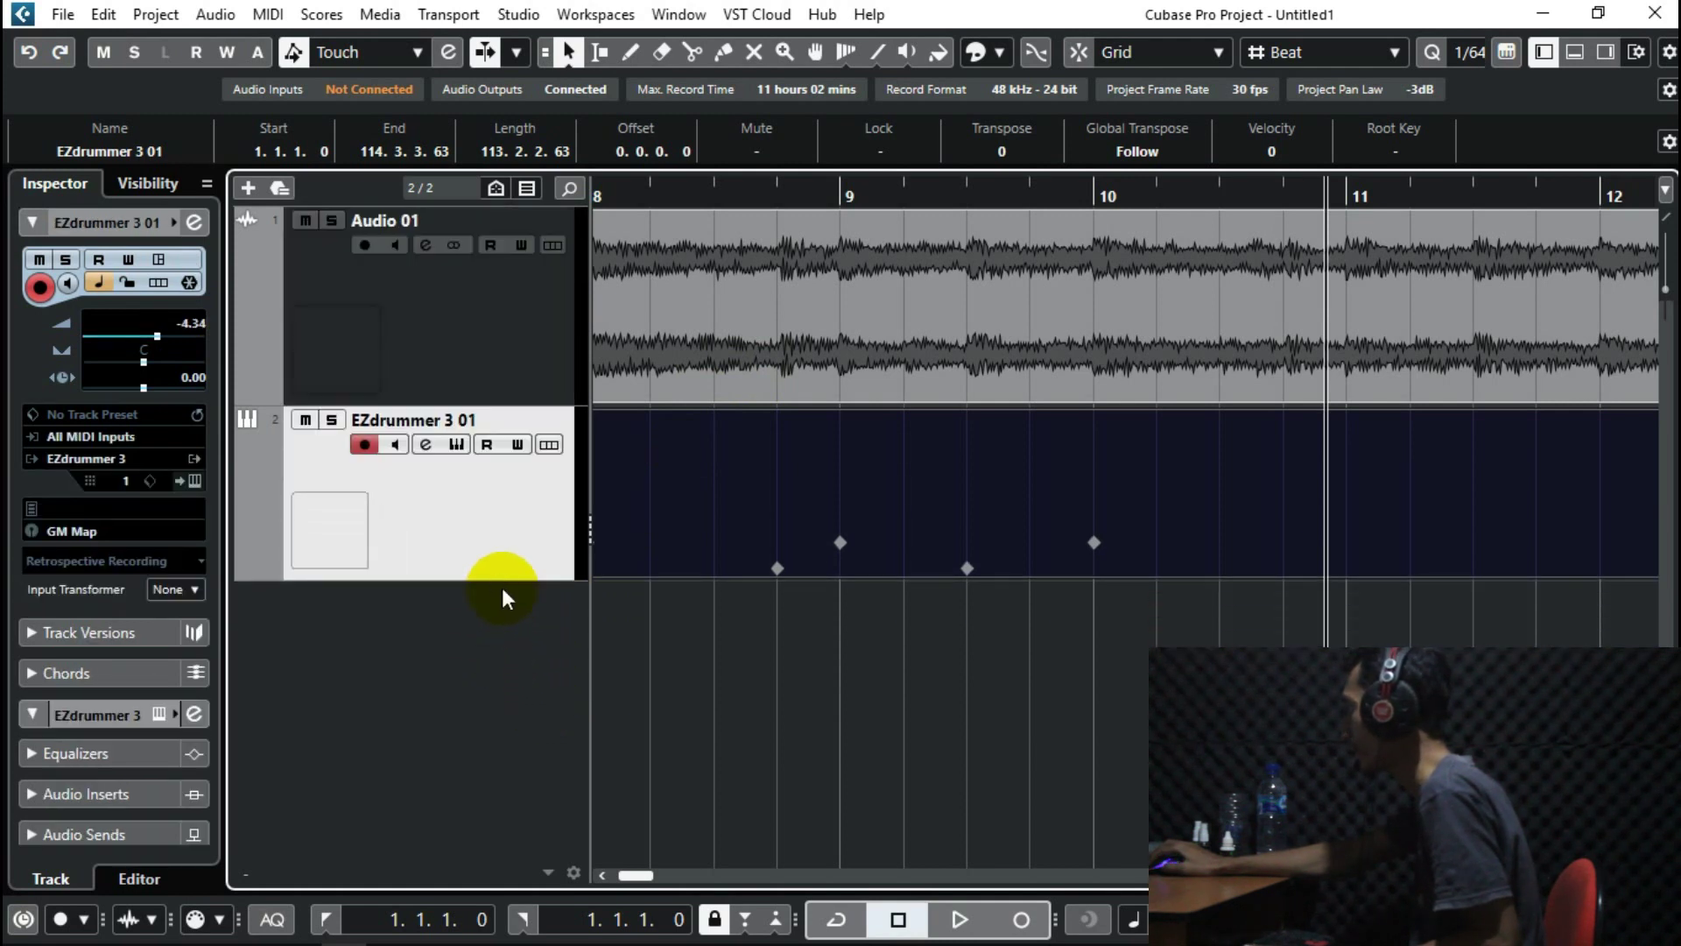